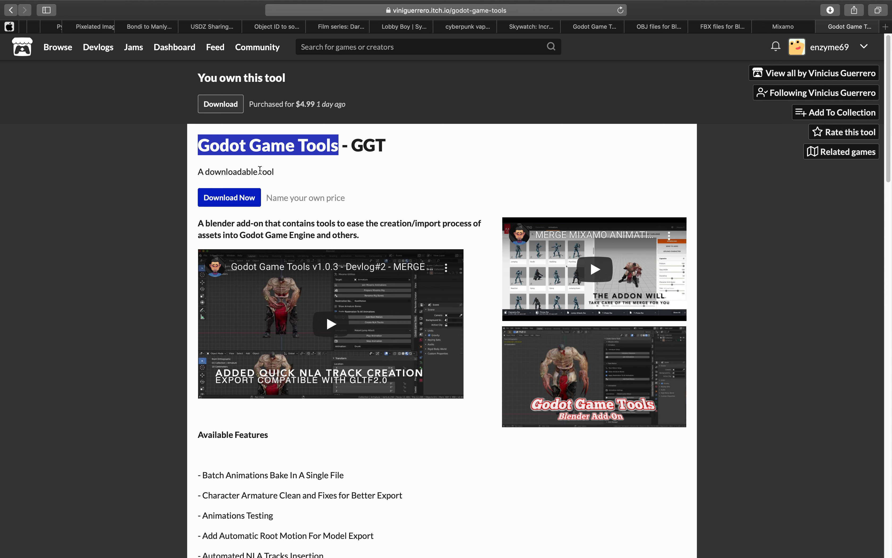
Review the title and feature list on the Godot Game Tools add-on page
{"action": "left_click_drag", "start_coordinate": [217, 148], "coordinate": [369, 152]}
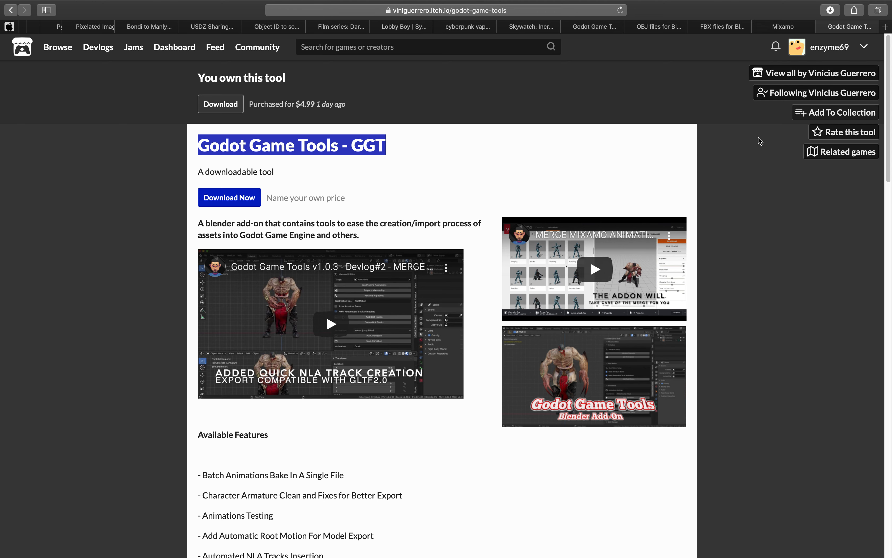
{"action": "scroll", "coordinate": [759, 140], "scroll_direction": "down", "scroll_amount": 2}
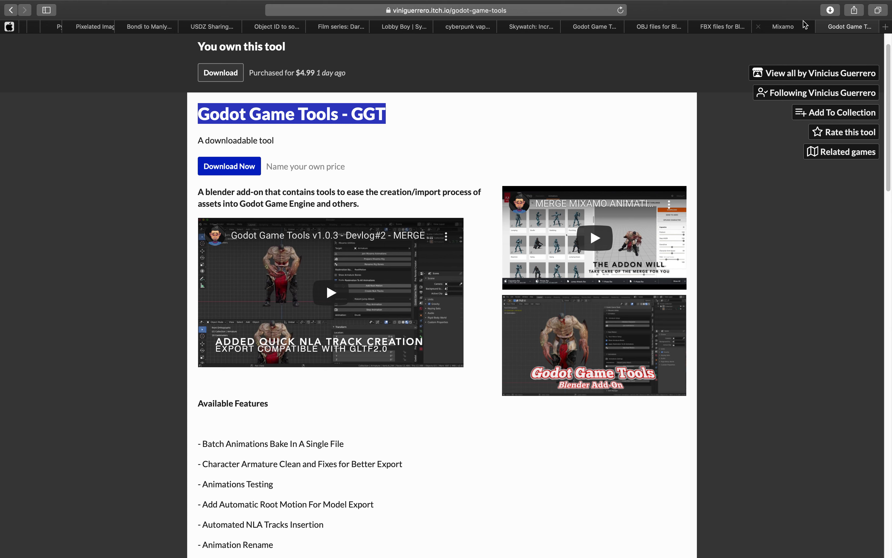
{"action": "left_click", "coordinate": [794, 26]}
{"action": "left_click", "coordinate": [836, 30]}
{"action": "scroll", "coordinate": [513, 318], "scroll_direction": "down", "scroll_amount": 1}
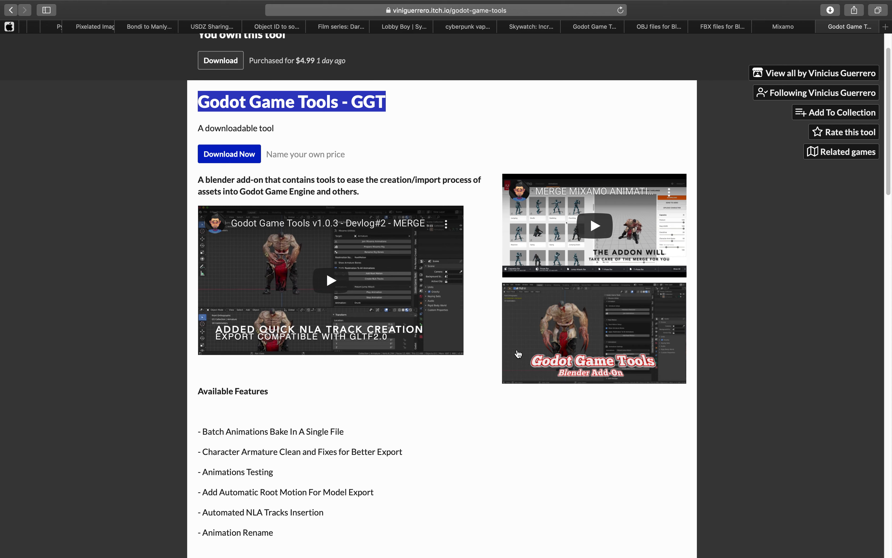
Switch to Finder and preview the model file spiderman far from home lowpoly.obj
{"action": "key", "text": "ctrl+Left"}
{"action": "key", "text": "ctrl+Left"}
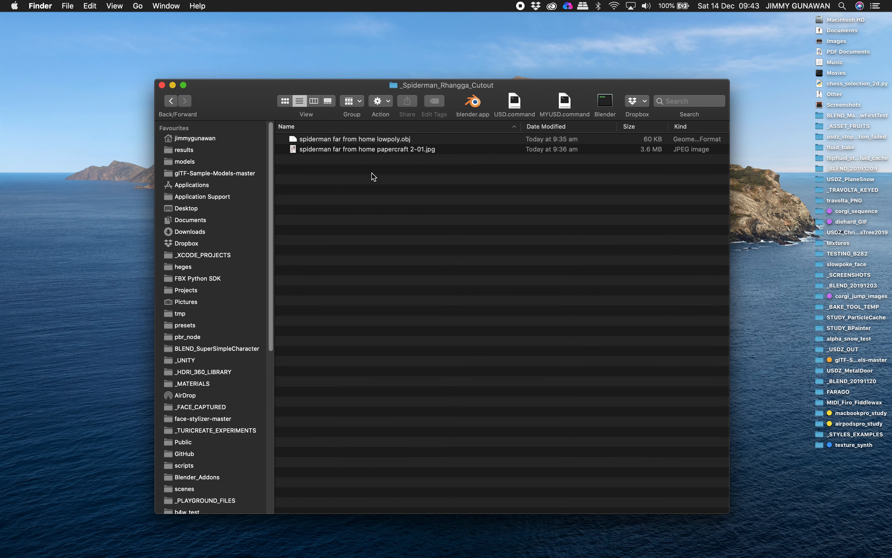
{"action": "left_click", "coordinate": [373, 138]}
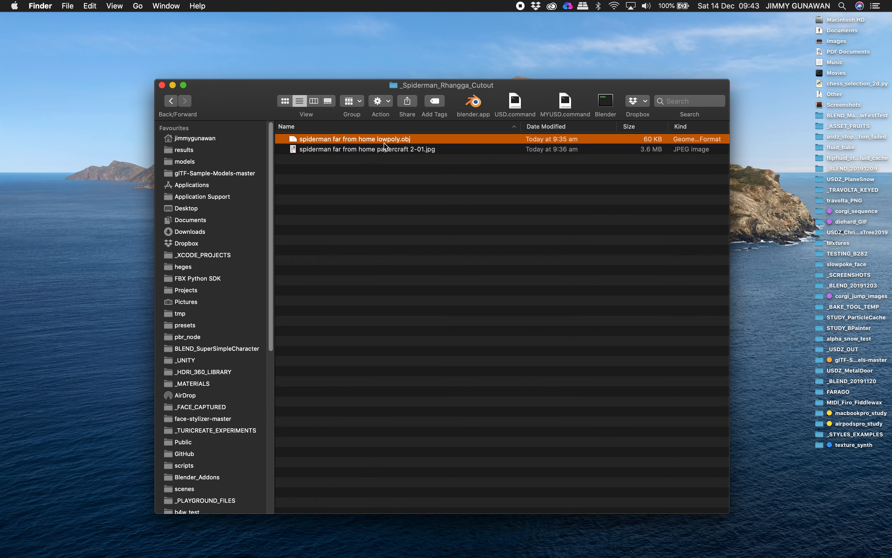
{"action": "key", "text": "space"}
{"action": "left_click_drag", "start_coordinate": [322, 286], "coordinate": [246, 298]}
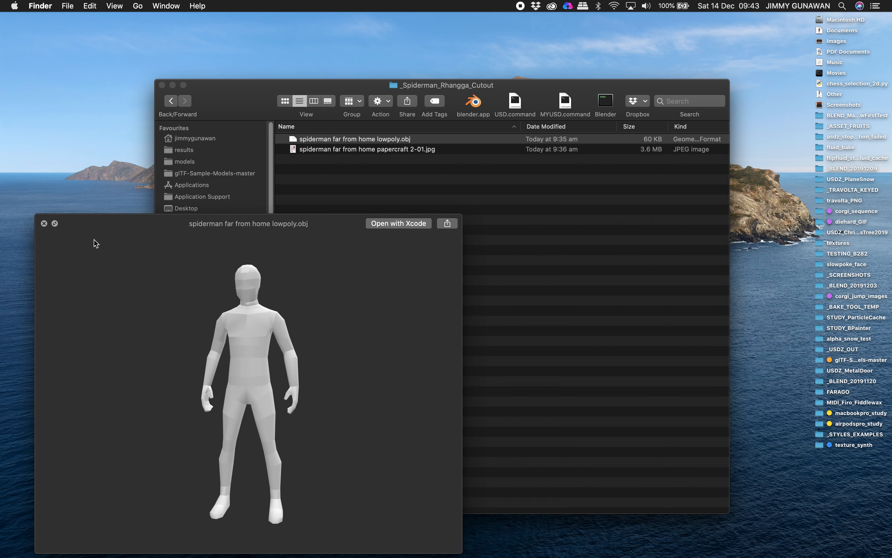
{"action": "left_click", "coordinate": [44, 223]}
Preview the texture image spiderman far from home papercraft 2-01.jpg
{"action": "left_click", "coordinate": [314, 150]}
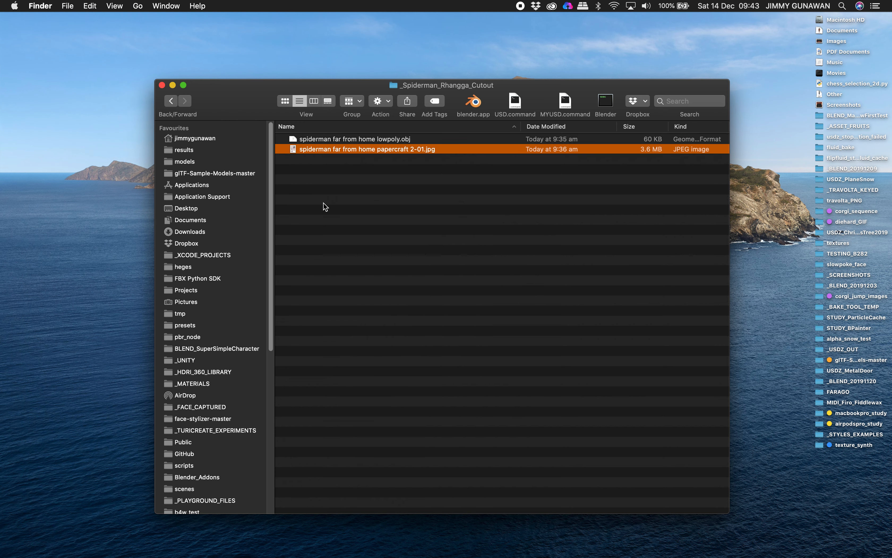
{"action": "key", "text": "space"}
{"action": "left_click_drag", "start_coordinate": [177, 67], "coordinate": [243, 55]}
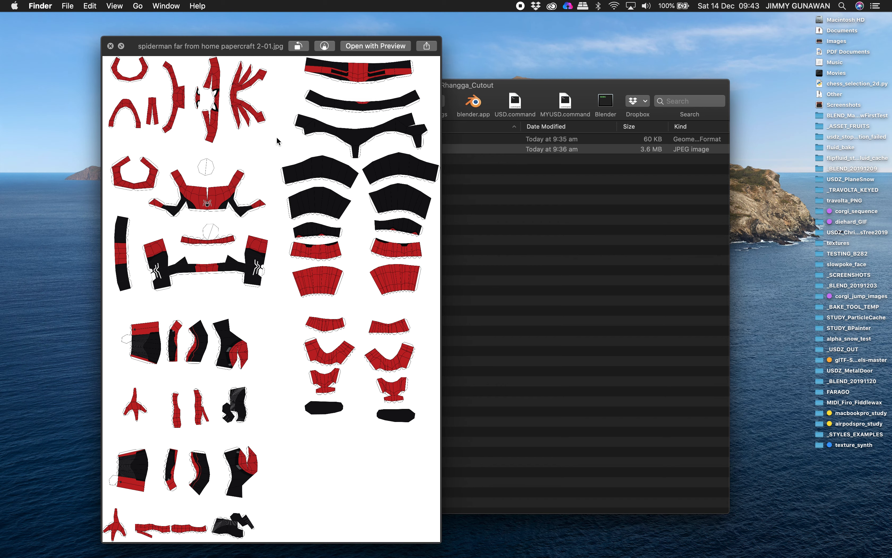
{"action": "left_click_drag", "start_coordinate": [495, 90], "coordinate": [512, 87]}
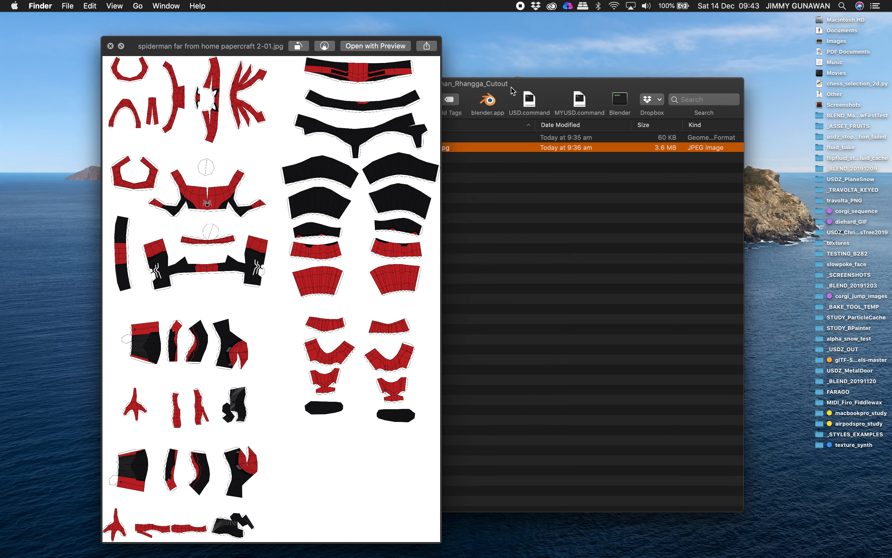
Switch to Blender and hide the 3D viewport's sidebar
{"action": "key", "text": "ctrl+Right"}
{"action": "left_click", "coordinate": [402, 168]}
{"action": "scroll", "coordinate": [378, 168], "scroll_direction": "down", "scroll_amount": 1}
{"action": "middle_click_drag", "start_coordinate": [378, 167], "coordinate": [389, 163]}
{"action": "scroll", "coordinate": [390, 170], "scroll_direction": "up", "scroll_amount": 1}
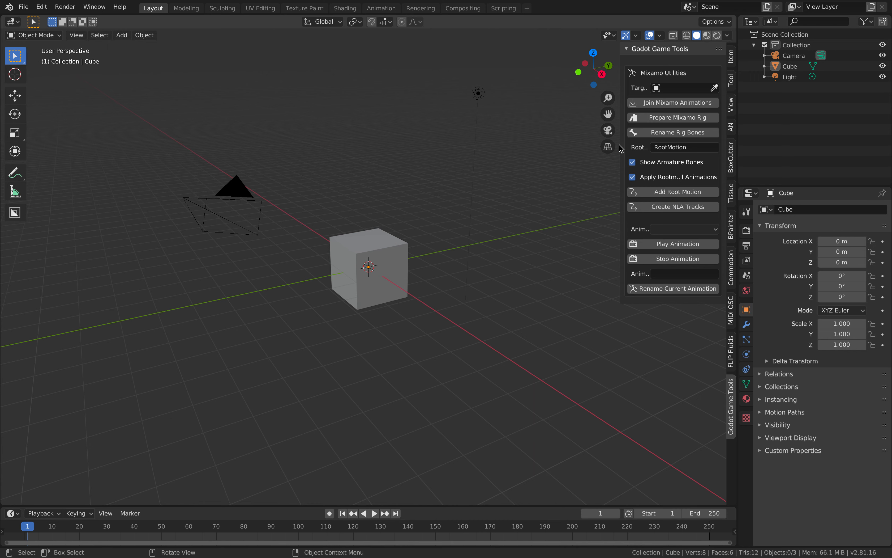
{"action": "left_click_drag", "start_coordinate": [620, 145], "coordinate": [790, 140]}
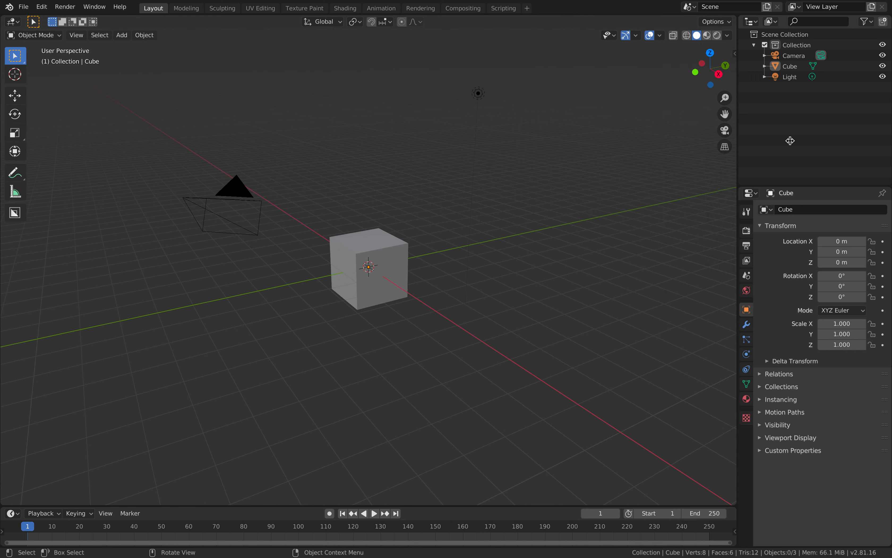
Delete the default camera, cube and light from the scene
{"action": "key", "text": "a"}
{"action": "key", "text": "x"}
{"action": "left_click", "coordinate": [430, 164]}
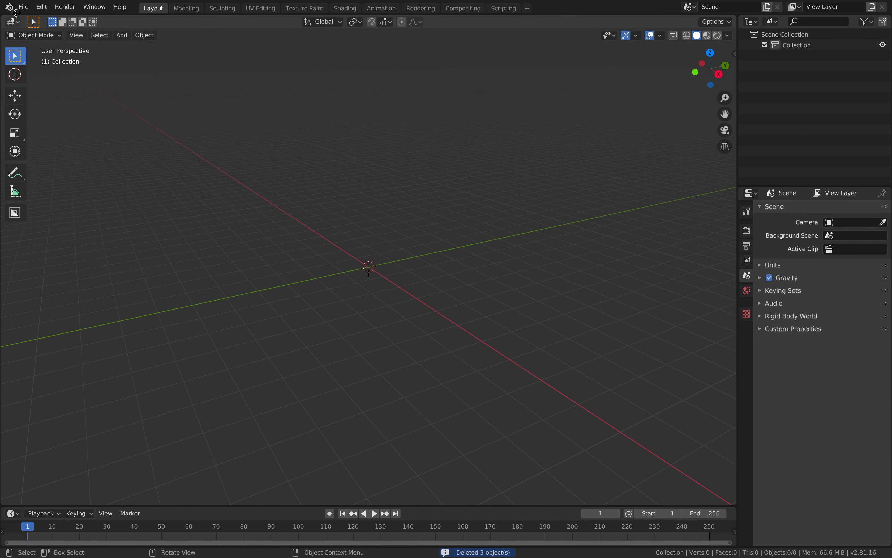
Import spiderman far from home lowpoly.obj from the _Spiderman_Rhangga_Cutout folder as a Wavefront OBJ
{"action": "left_click", "coordinate": [23, 6]}
{"action": "mouse_move", "coordinate": [74, 150]}
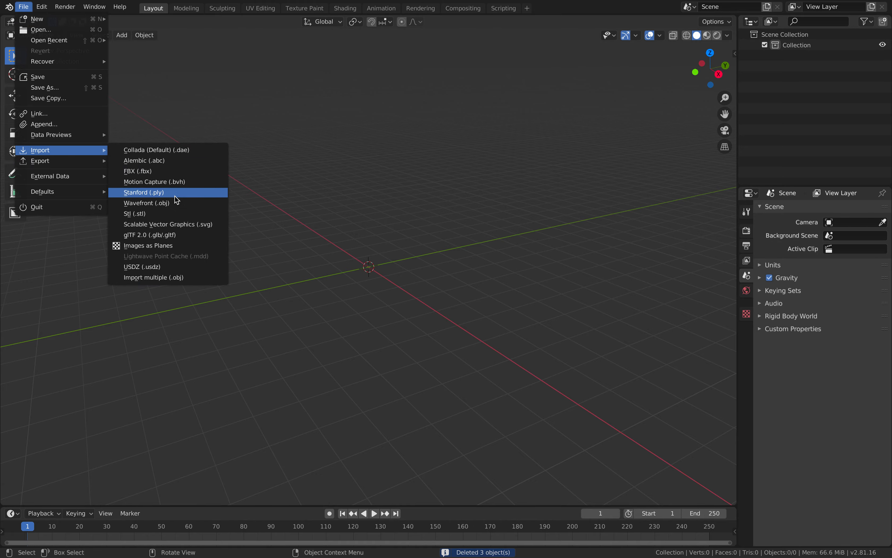
{"action": "left_click", "coordinate": [170, 204]}
{"action": "key", "text": "ctrl+Left"}
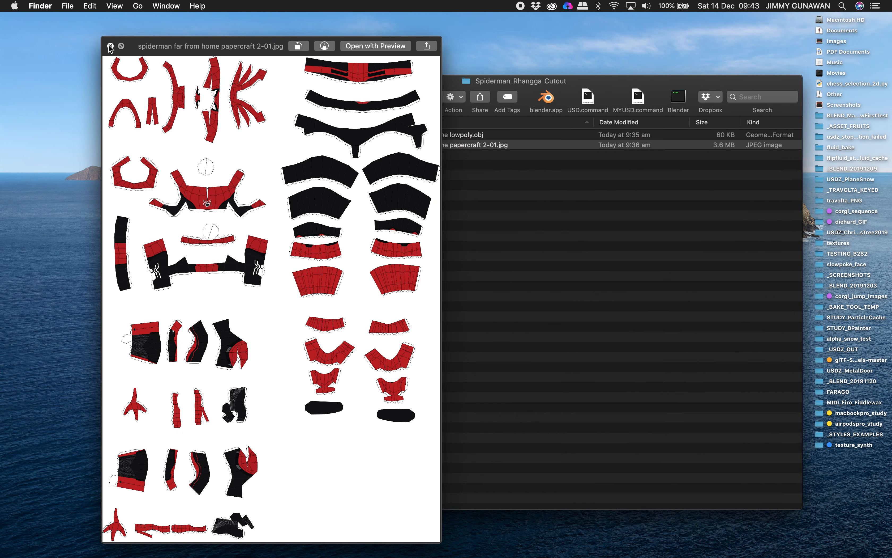
{"action": "left_click", "coordinate": [110, 46]}
{"action": "left_click_drag", "start_coordinate": [453, 135], "coordinate": [586, 280]}
{"action": "key", "text": "ctrl+Right"}
{"action": "left_click", "coordinate": [371, 130]}
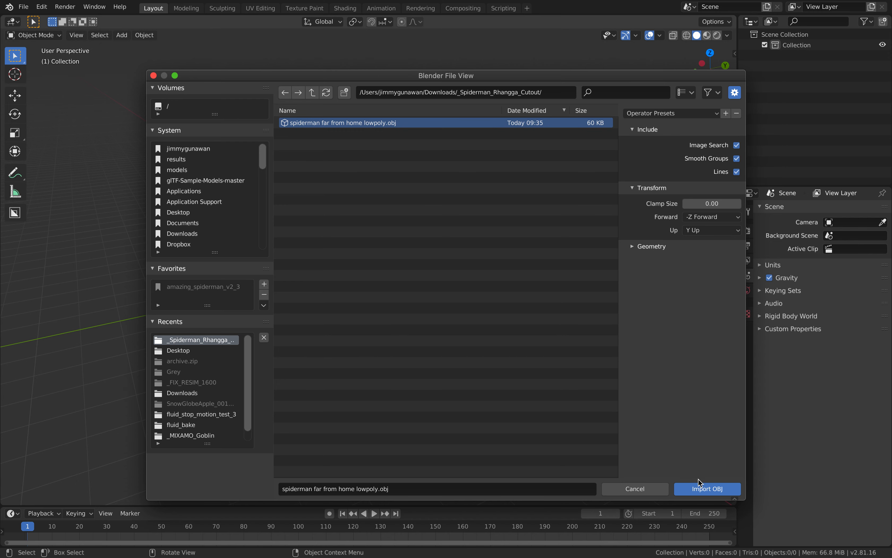
{"action": "left_click", "coordinate": [701, 489]}
{"action": "left_click", "coordinate": [414, 278]}
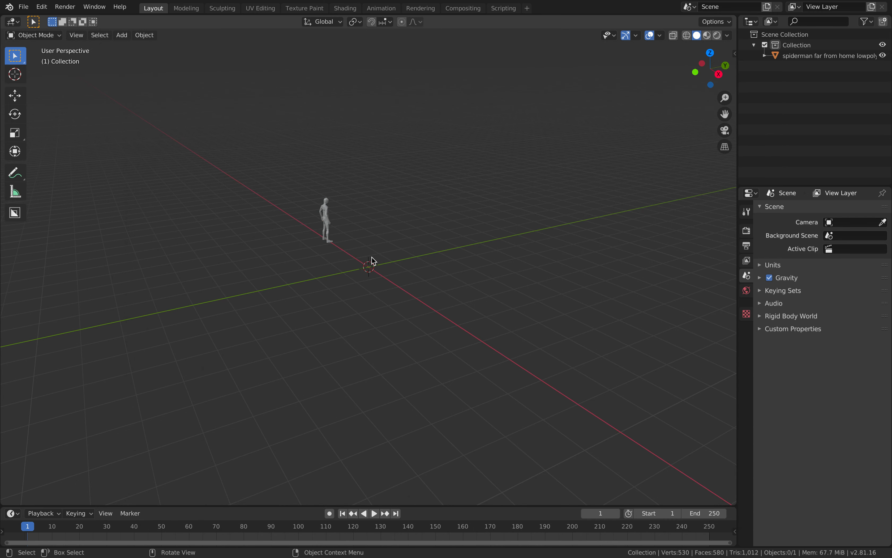
Select the imported Spiderman model and show its transform values and dimensions in the viewport sidebar
{"action": "left_click", "coordinate": [324, 222]}
{"action": "middle_click_drag", "start_coordinate": [458, 230], "coordinate": [591, 137]}
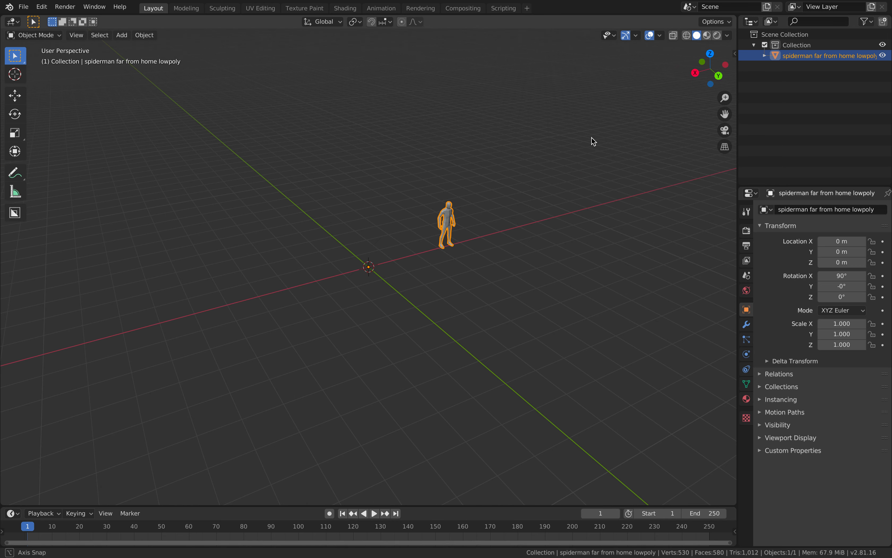
{"action": "left_click", "coordinate": [734, 54]}
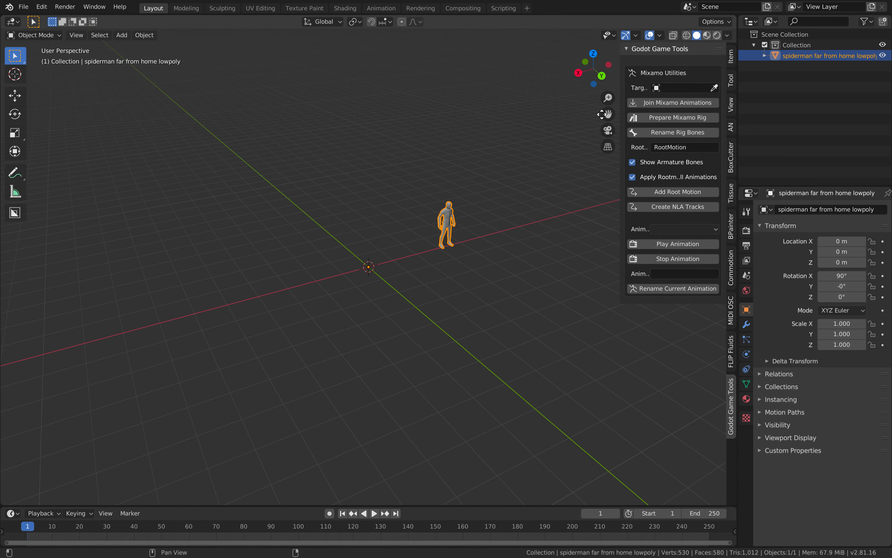
{"action": "left_click", "coordinate": [731, 56]}
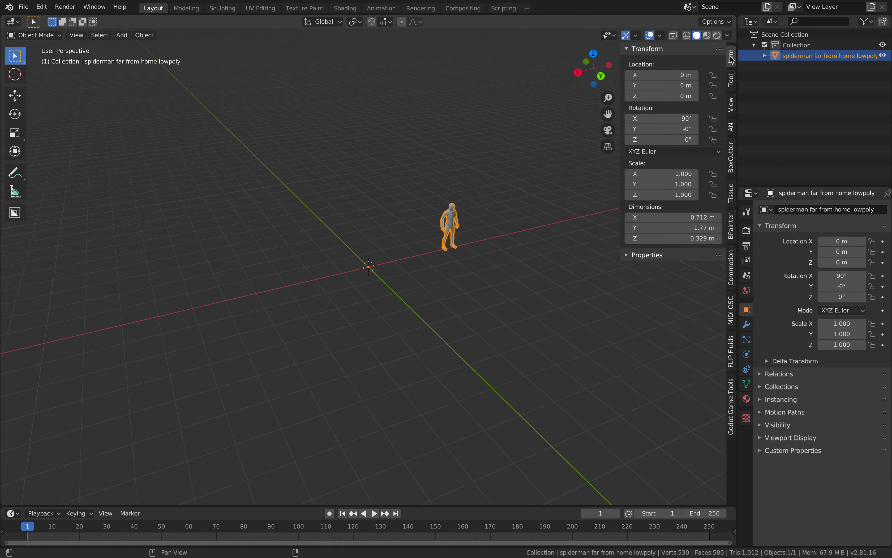
{"action": "middle_click_drag", "start_coordinate": [473, 240], "coordinate": [460, 235]}
{"action": "scroll", "coordinate": [460, 236], "scroll_direction": "up", "scroll_amount": 1}
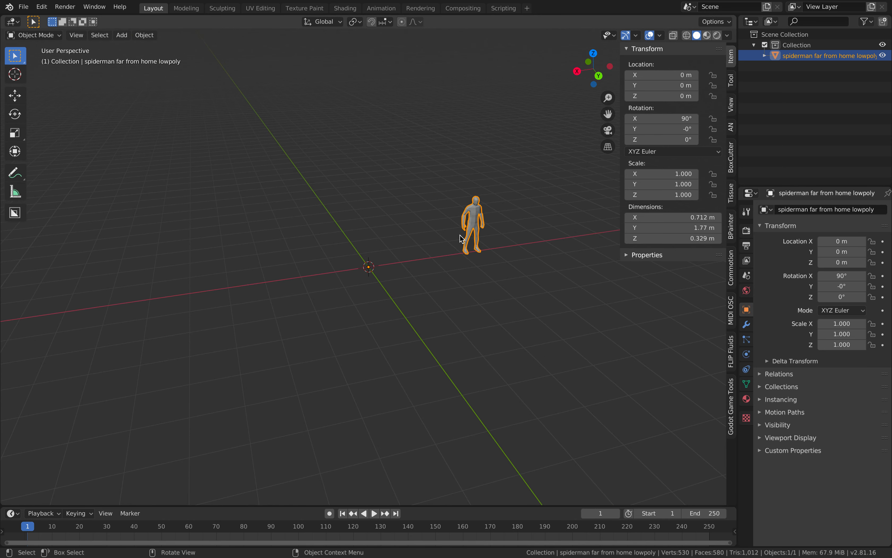
{"action": "scroll", "coordinate": [487, 216], "scroll_direction": "up", "scroll_amount": 1}
{"action": "middle_click_drag", "start_coordinate": [566, 235], "coordinate": [426, 235]}
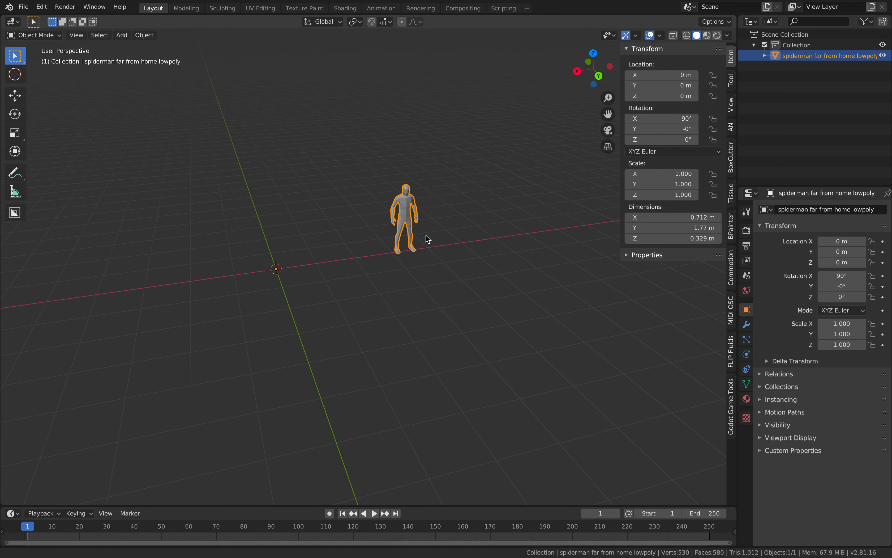
{"action": "scroll", "coordinate": [431, 236], "scroll_direction": "up", "scroll_amount": 1}
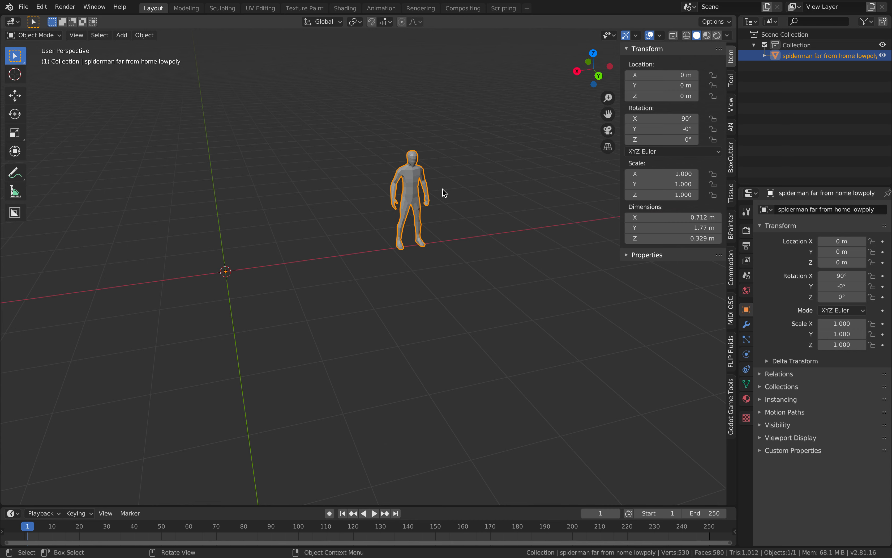
Set the Spiderman model's origin to its geometry
{"action": "key", "text": "F3"}
{"action": "type", "text": "set ori"}
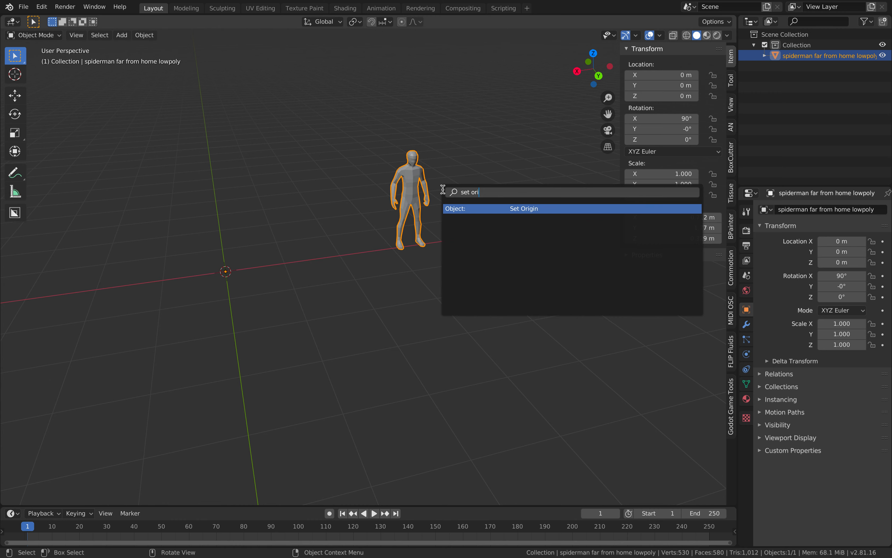
{"action": "key", "text": "Return"}
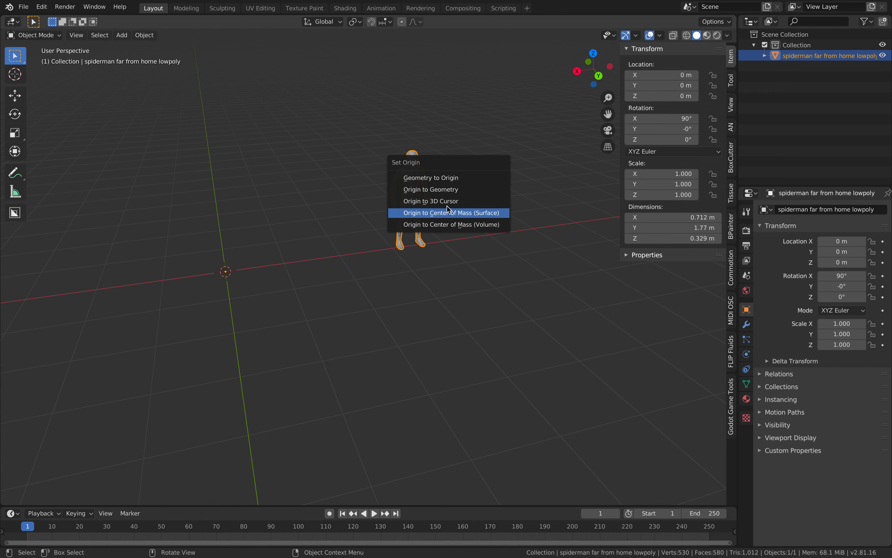
{"action": "left_click", "coordinate": [444, 190]}
{"action": "middle_click_drag", "start_coordinate": [438, 200], "coordinate": [445, 209]}
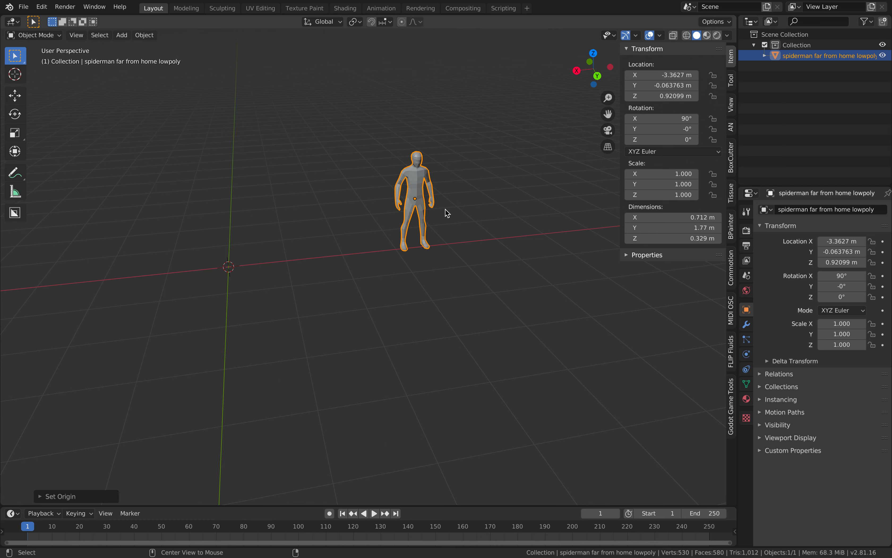
Clear the model's location so its origin sits at the world centre
{"action": "key", "text": "alt+g"}
{"action": "middle_click_drag", "start_coordinate": [279, 262], "coordinate": [344, 254]}
{"action": "scroll", "coordinate": [386, 251], "scroll_direction": "up", "scroll_amount": 2}
Raise the model along the Z axis to about 0.917 m so its feet stand on the ground line
{"action": "left_click", "coordinate": [595, 74]}
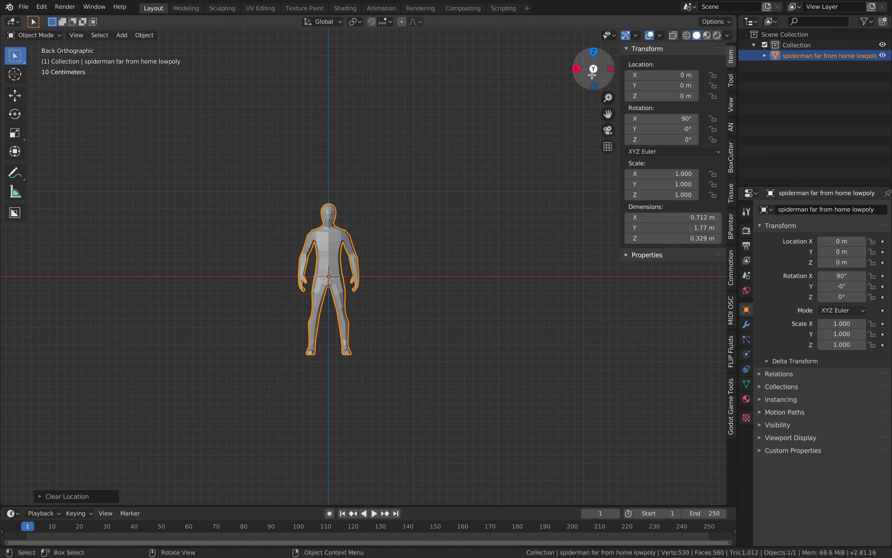
{"action": "scroll", "coordinate": [493, 226], "scroll_direction": "up", "scroll_amount": 3}
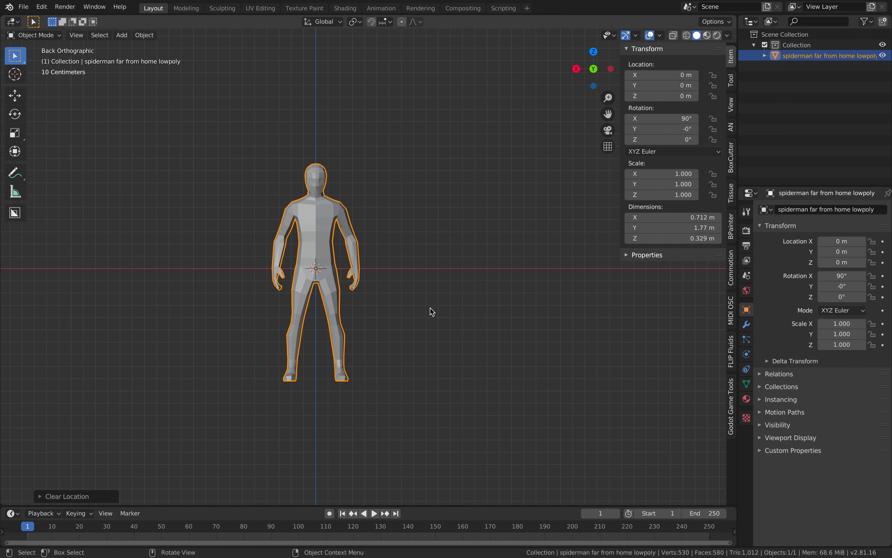
{"action": "key", "text": "g"}
{"action": "key", "text": "z"}
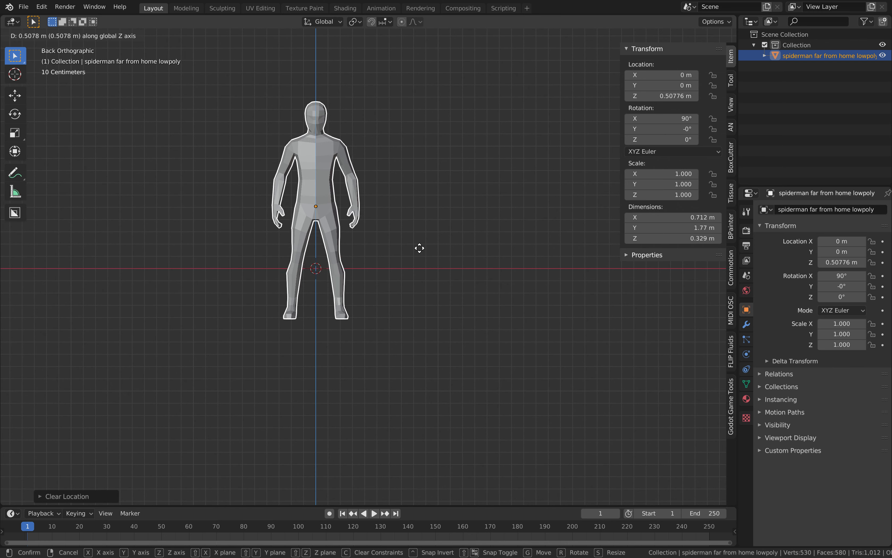
{"action": "left_click", "coordinate": [426, 209]}
{"action": "scroll", "coordinate": [373, 309], "scroll_direction": "up", "scroll_amount": 6}
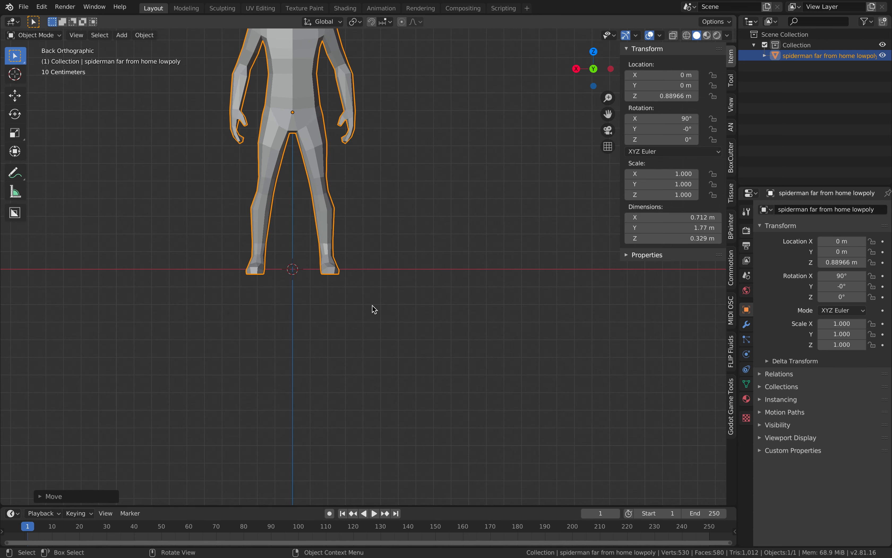
{"action": "key", "text": "g"}
{"action": "key", "text": "z"}
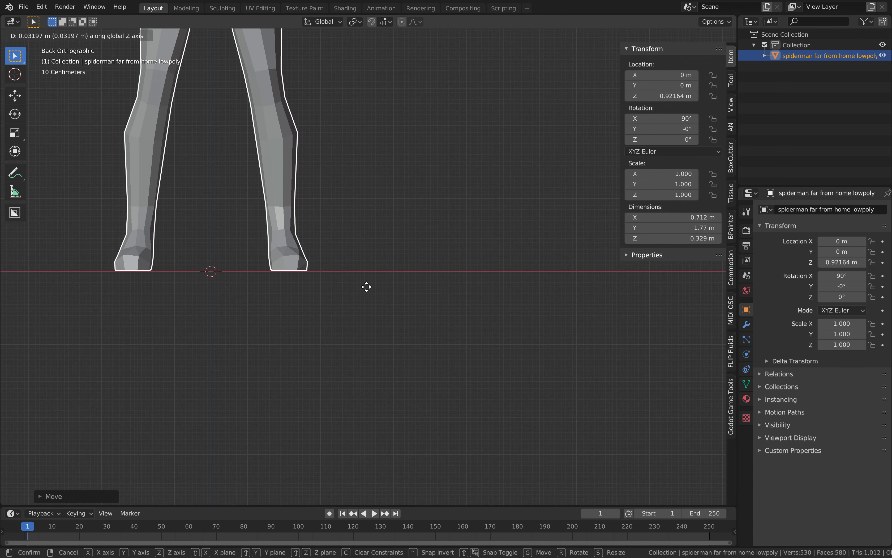
{"action": "left_click", "coordinate": [365, 288]}
{"action": "middle_click_drag", "start_coordinate": [451, 255], "coordinate": [517, 343], "text": "shift"}
{"action": "scroll", "coordinate": [519, 346], "scroll_direction": "down", "scroll_amount": 6}
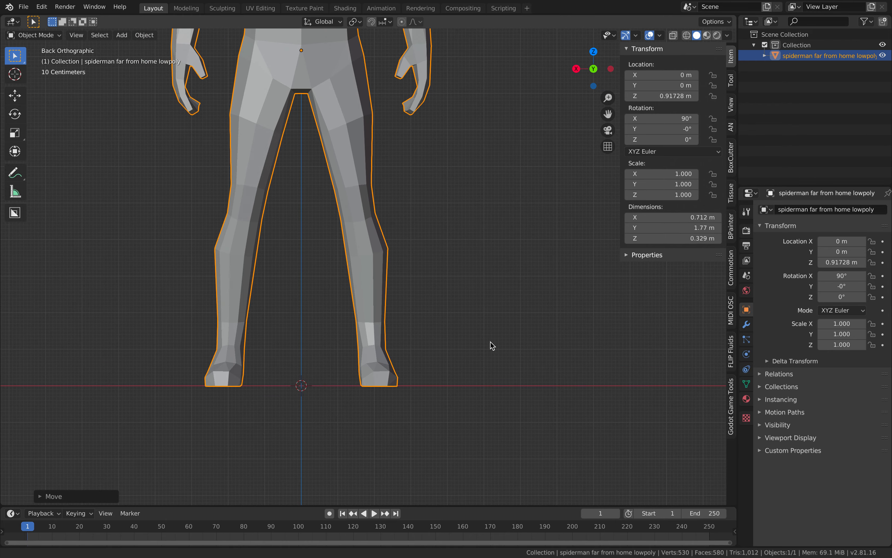
Check which way the selected model faces in the back and front orthographic views
{"action": "middle_click_drag", "start_coordinate": [420, 281], "coordinate": [384, 281]}
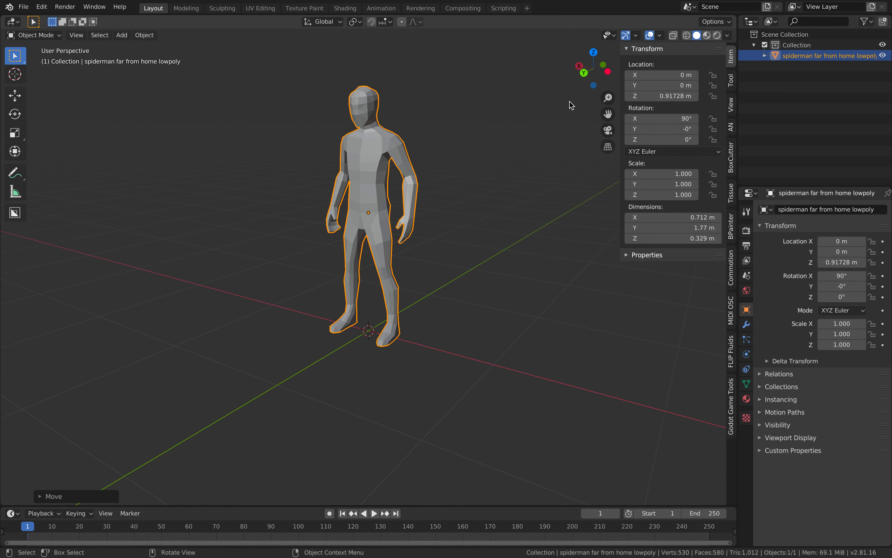
{"action": "left_click", "coordinate": [582, 73]}
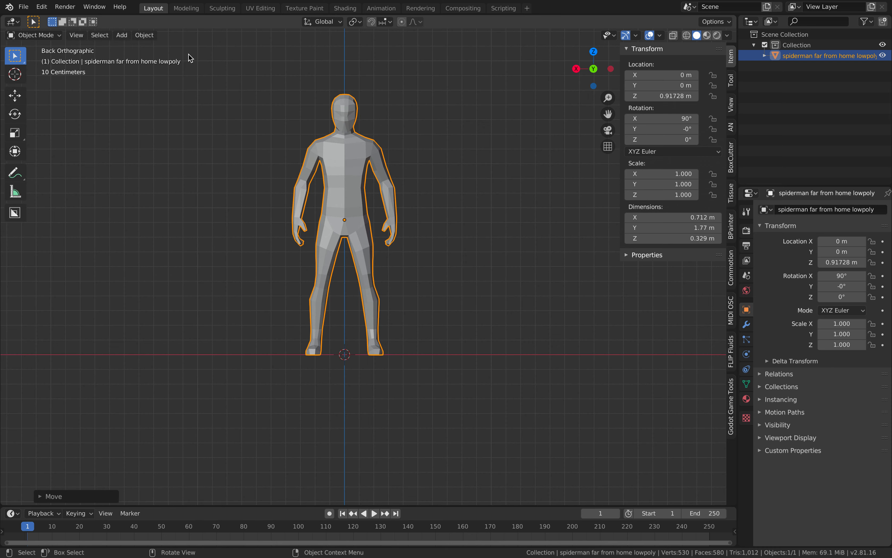
{"action": "left_click", "coordinate": [594, 69]}
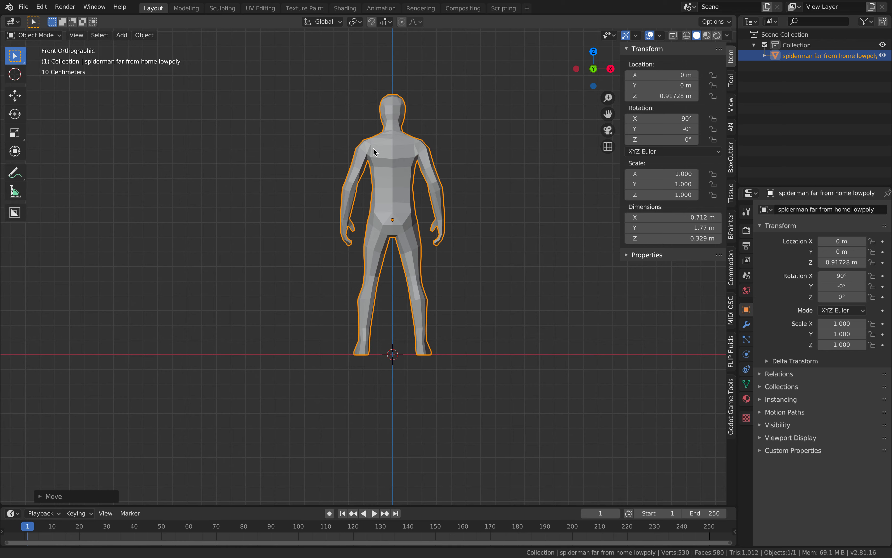
{"action": "middle_click_drag", "start_coordinate": [418, 145], "coordinate": [301, 151], "text": "shift"}
{"action": "key", "text": "alt+a"}
{"action": "left_click", "coordinate": [303, 161]}
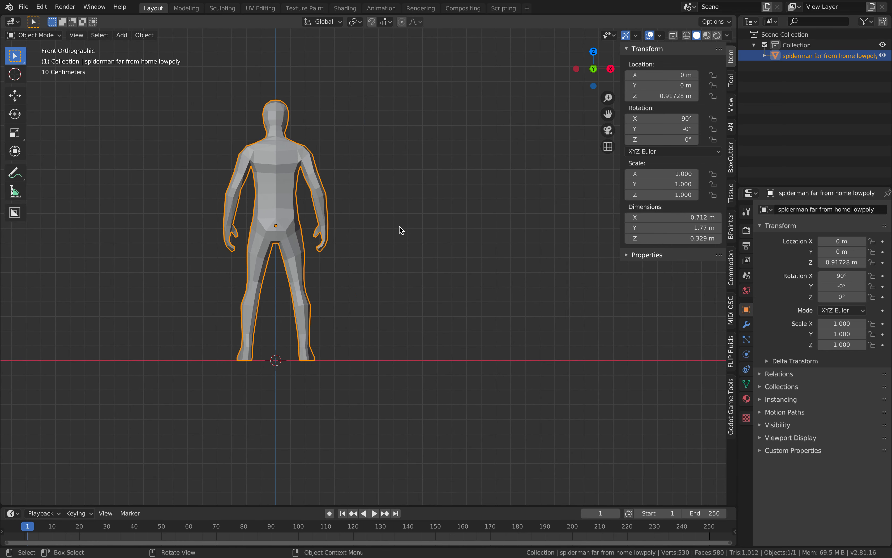
Rotate the Spiderman model 180° about the global Z axis so it faces the front view
{"action": "key", "text": "r"}
{"action": "key", "text": "z"}
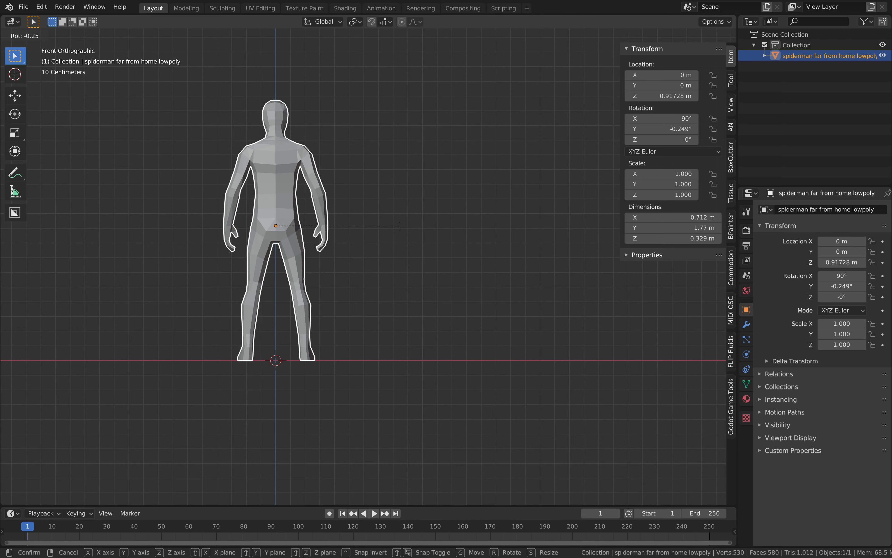
{"action": "type", "text": "180"}
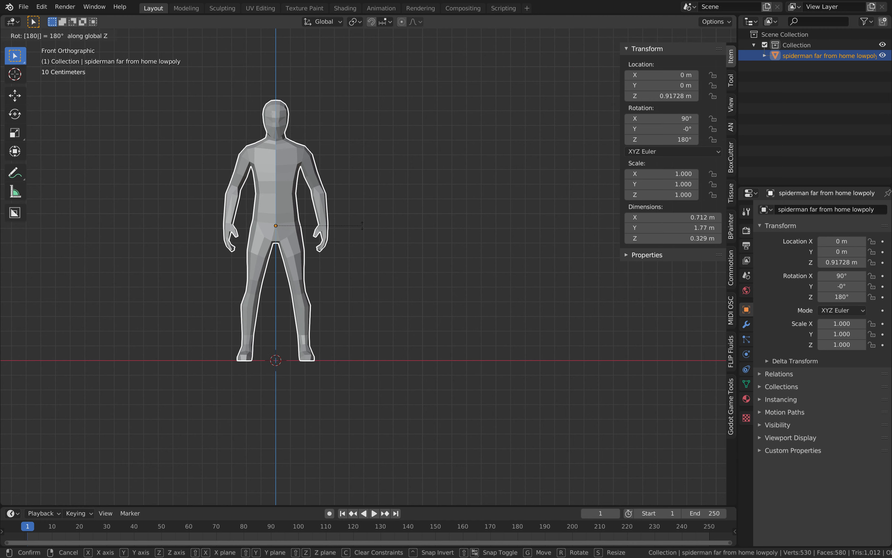
{"action": "key", "text": "Return"}
{"action": "middle_click_drag", "start_coordinate": [444, 221], "coordinate": [297, 201]}
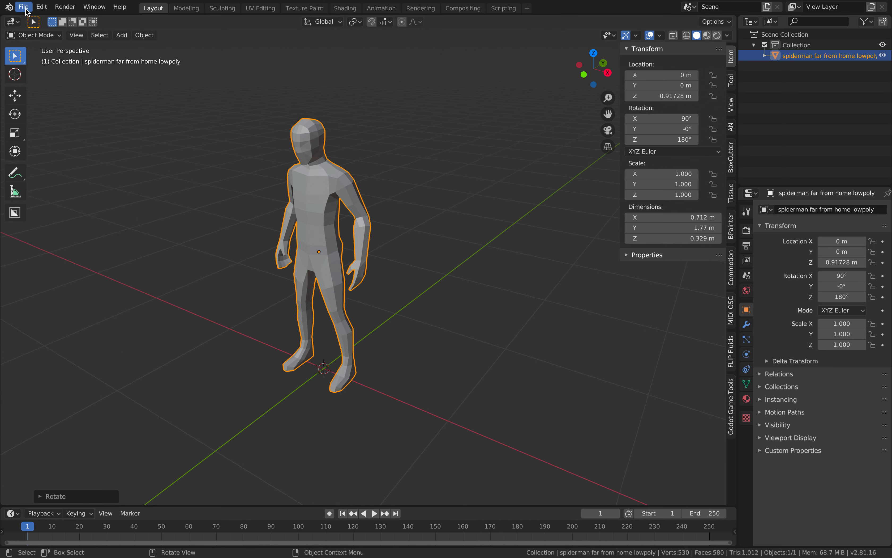
{"action": "mouse_move", "coordinate": [349, 186]}
{"action": "middle_mouse_down"}
{"action": "mouse_move", "coordinate": [361, 176]}
{"action": "mouse_move", "coordinate": [339, 182]}
{"action": "middle_mouse_up"}
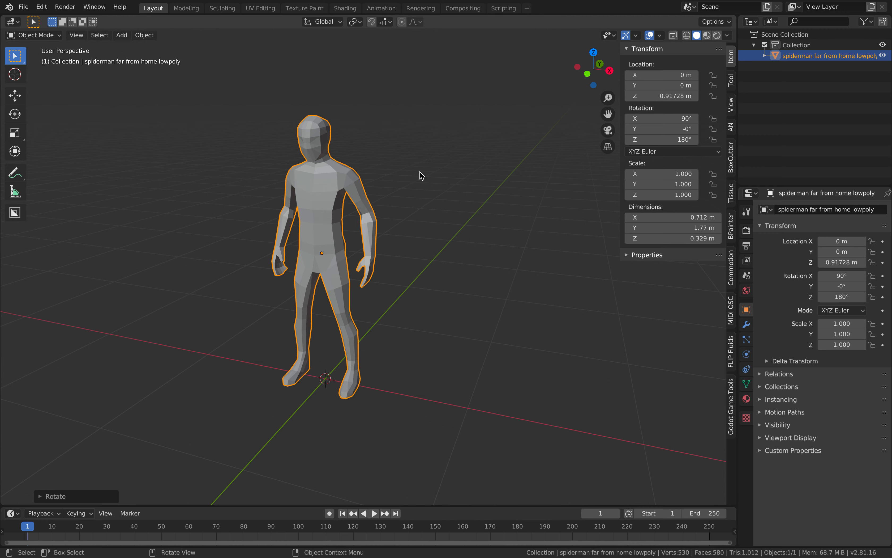
Apply all transforms to the Spiderman model
{"action": "key", "text": "ctrl+a"}
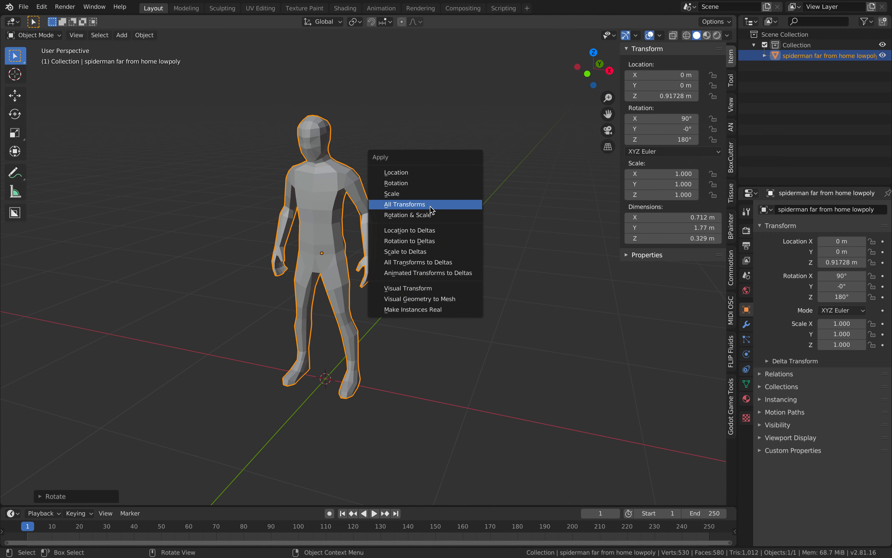
{"action": "left_click", "coordinate": [428, 207]}
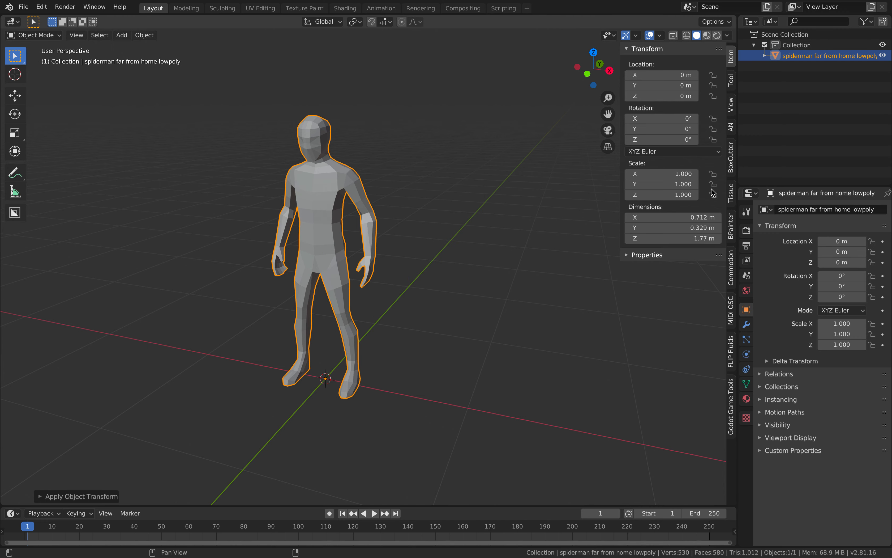
{"action": "middle_click_drag", "start_coordinate": [425, 236], "coordinate": [413, 228]}
Save the scene as rhangga_spider_001.blend in the Desktop folder
{"action": "left_click", "coordinate": [23, 6]}
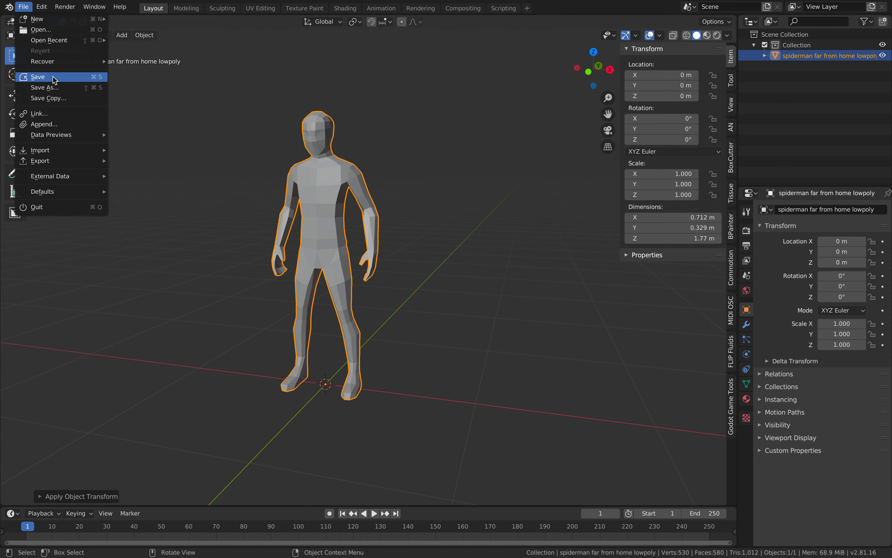
{"action": "left_click", "coordinate": [53, 86]}
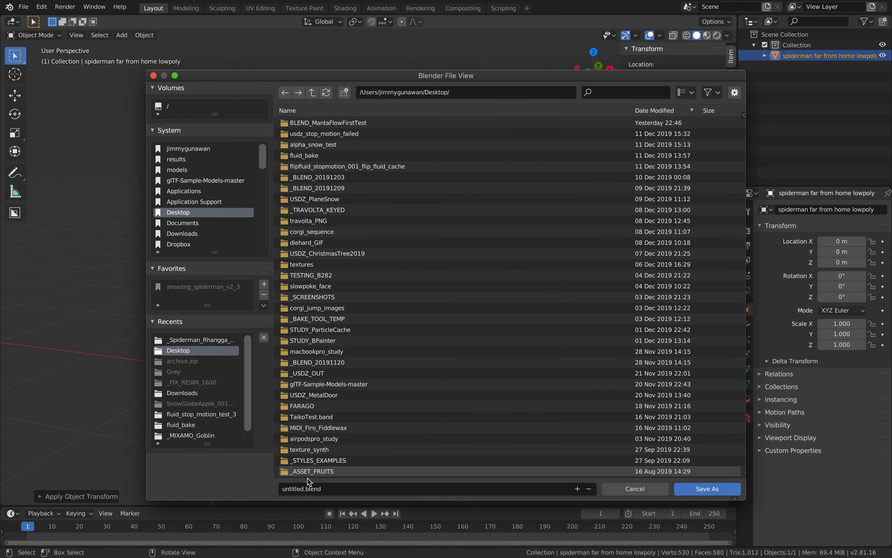
{"action": "left_click", "coordinate": [297, 488]}
{"action": "double_click", "coordinate": [297, 487]}
{"action": "type", "text": "rhangga_spider_001"}
{"action": "key", "text": "Return"}
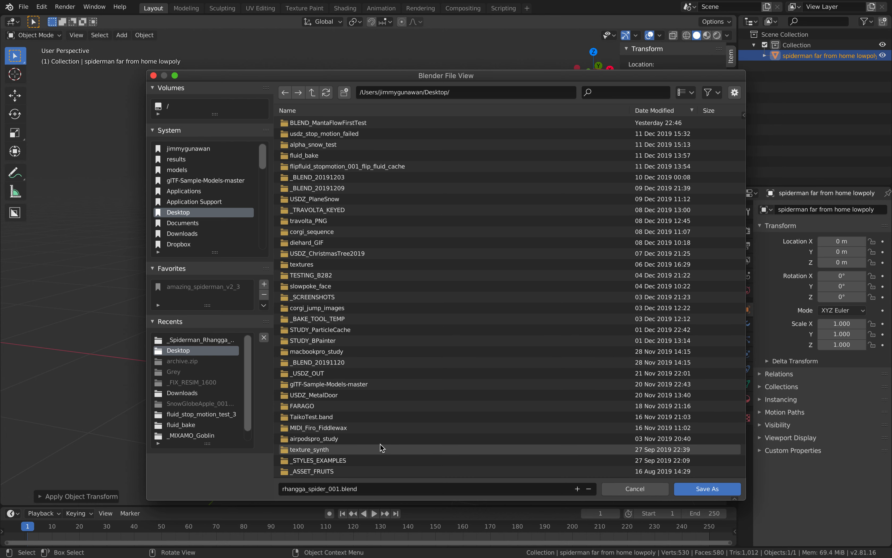
{"action": "left_click", "coordinate": [681, 489]}
Split the 3D viewport into two areas side by side
{"action": "middle_click_drag", "start_coordinate": [601, 432], "coordinate": [350, 302]}
{"action": "left_click_drag", "start_coordinate": [732, 15], "coordinate": [448, 28]}
{"action": "middle_click_drag", "start_coordinate": [214, 251], "coordinate": [227, 252]}
Give the Default OBJ material's base color an image texture using spiderman far from home papercraft 2-01.jpg from the _Spiderman_Rhangga_Cutout folder
{"action": "left_click", "coordinate": [746, 402]}
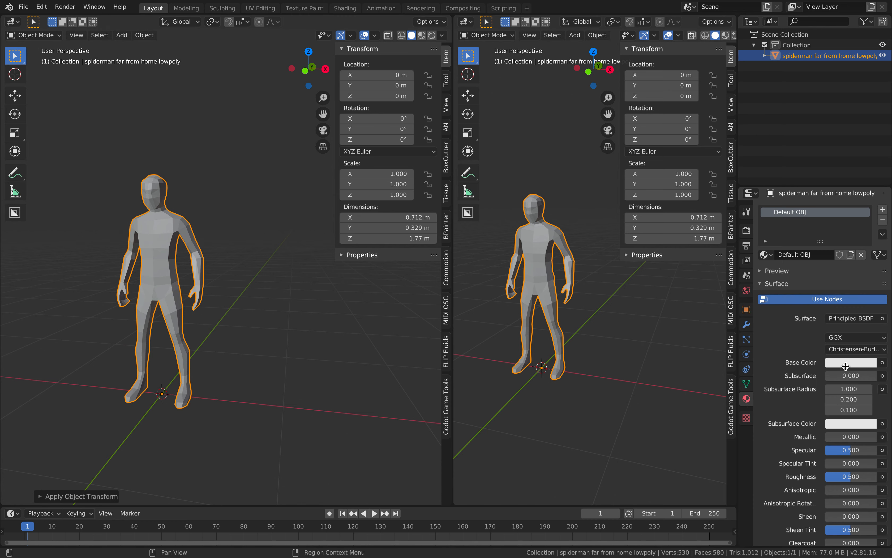
{"action": "left_click", "coordinate": [883, 363]}
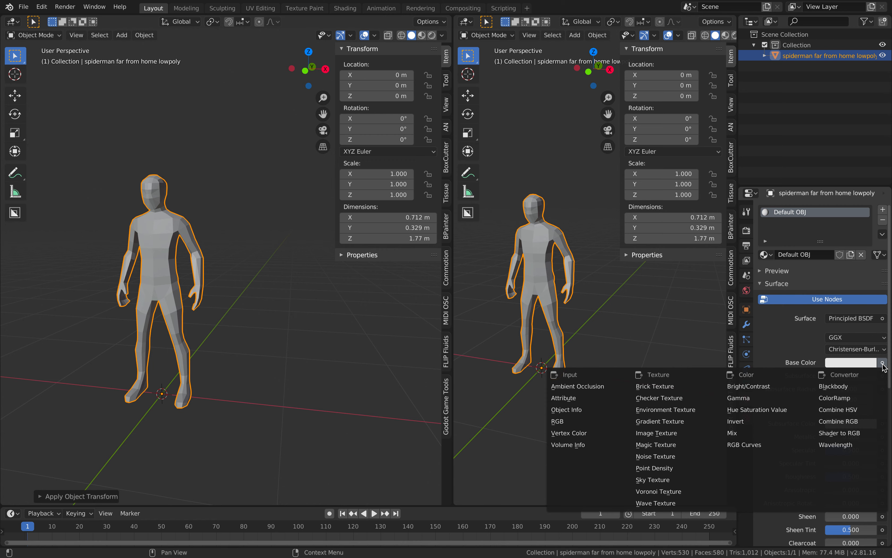
{"action": "left_click", "coordinate": [663, 433]}
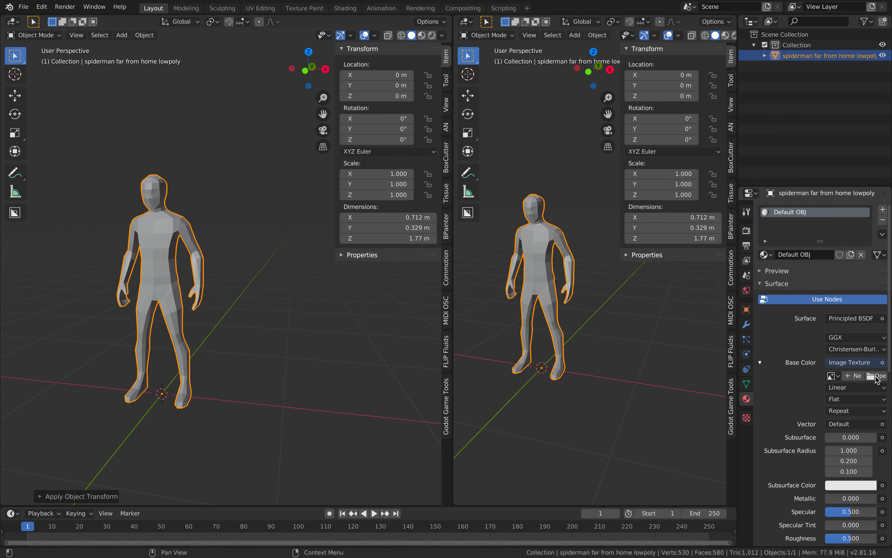
{"action": "left_click", "coordinate": [877, 377]}
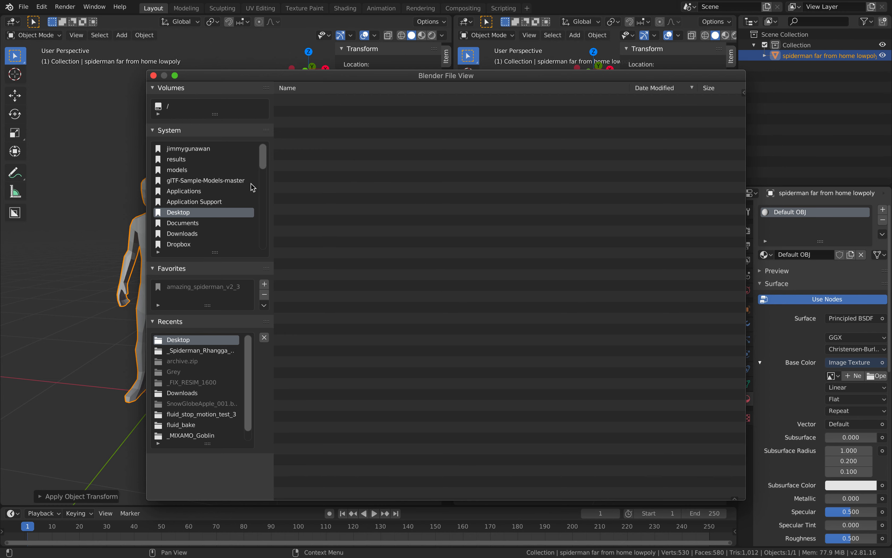
{"action": "left_click", "coordinate": [189, 233]}
{"action": "left_click", "coordinate": [315, 128]}
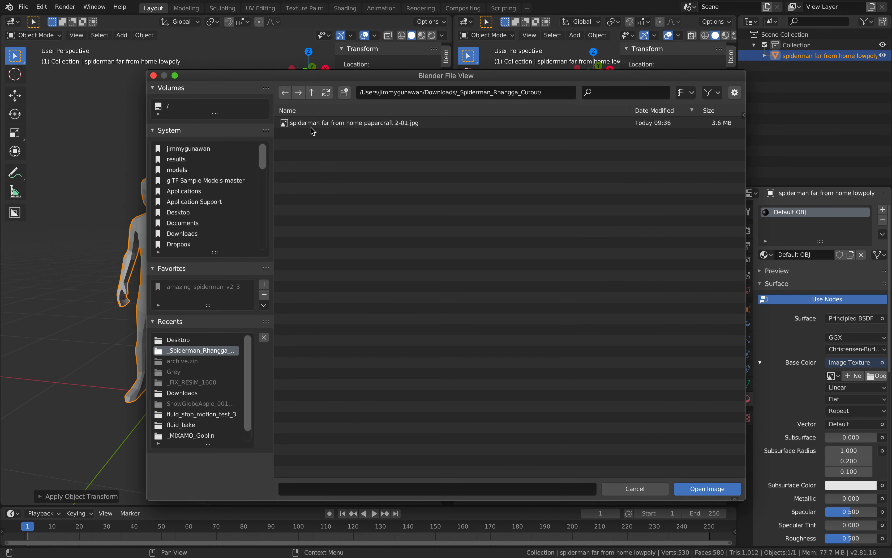
{"action": "left_click", "coordinate": [342, 123]}
{"action": "double_click", "coordinate": [343, 125]}
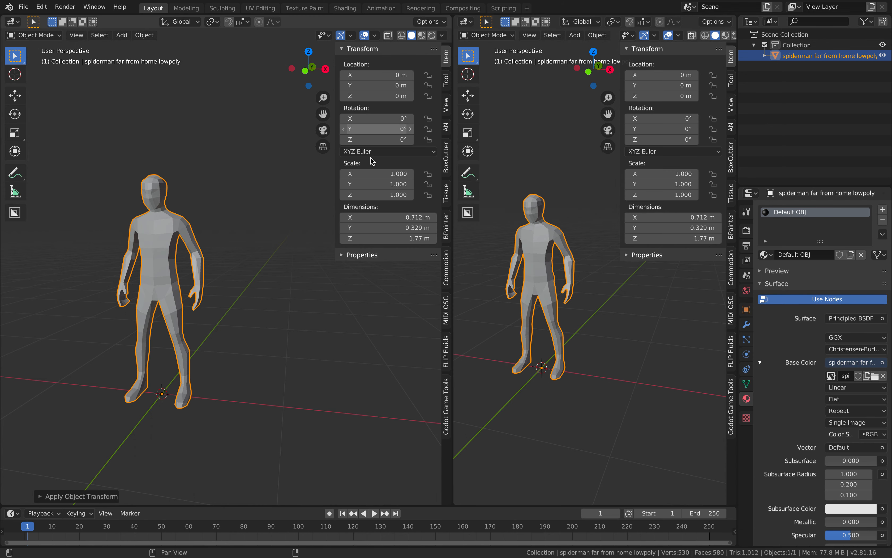
Turn the second viewport into a UV Editor and inspect the model's UV layout over the texture in Edit Mode
{"action": "left_click", "coordinate": [466, 22]}
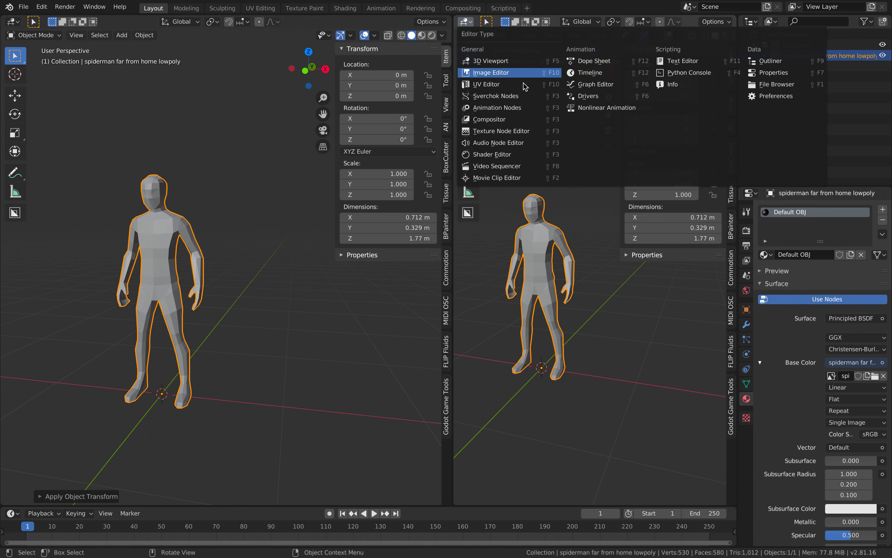
{"action": "left_click", "coordinate": [497, 84]}
{"action": "key", "text": "Tab"}
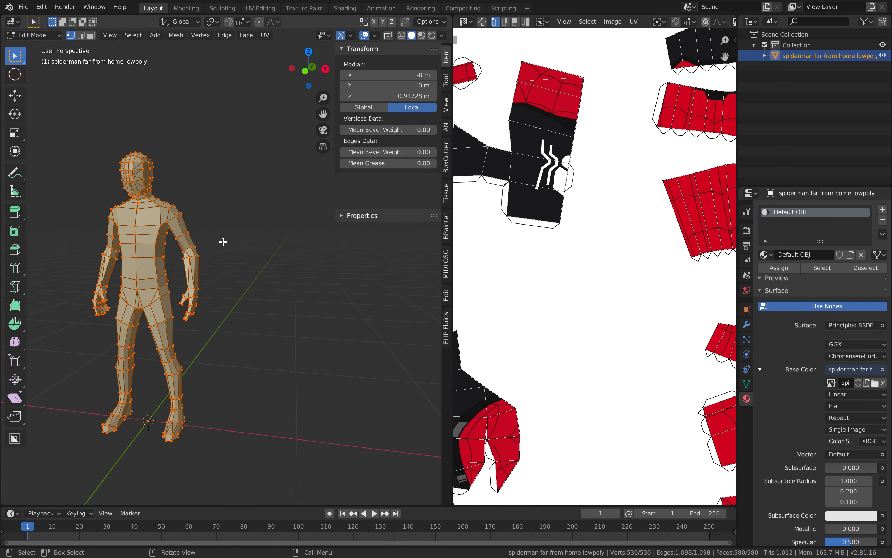
{"action": "scroll", "coordinate": [611, 269], "scroll_direction": "down", "scroll_amount": 6}
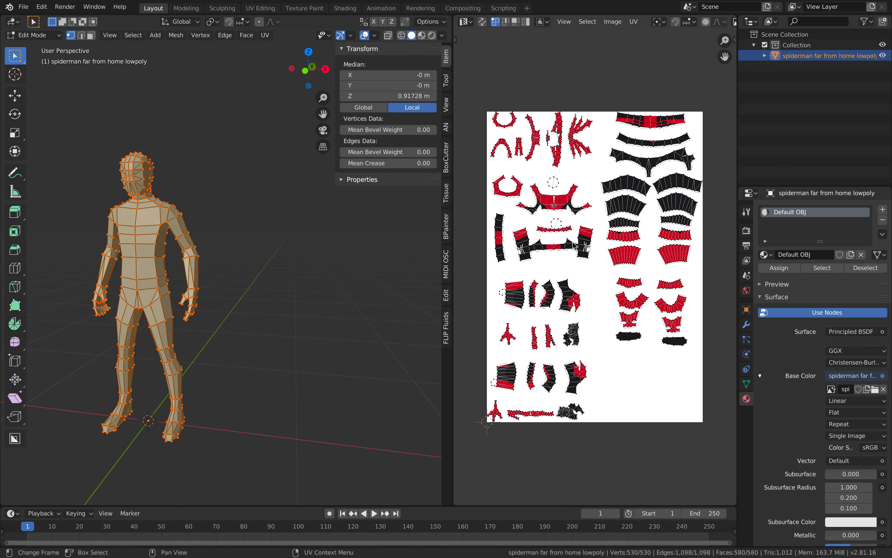
{"action": "key", "text": "Tab"}
{"action": "key", "text": "KP_Decimal"}
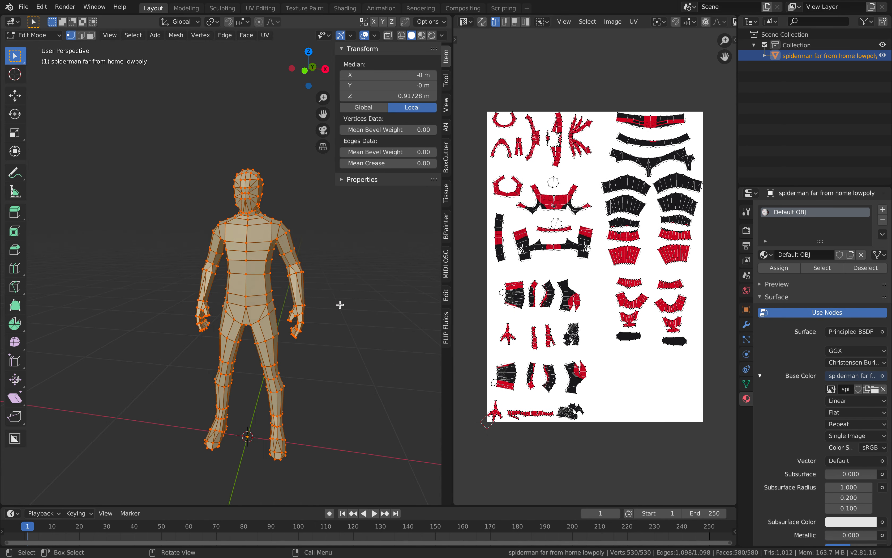
Display the textured model in Material Preview shading and save the file
{"action": "left_click", "coordinate": [422, 35]}
{"action": "middle_click_drag", "start_coordinate": [292, 251], "coordinate": [250, 264]}
{"action": "key", "text": "ctrl+s"}
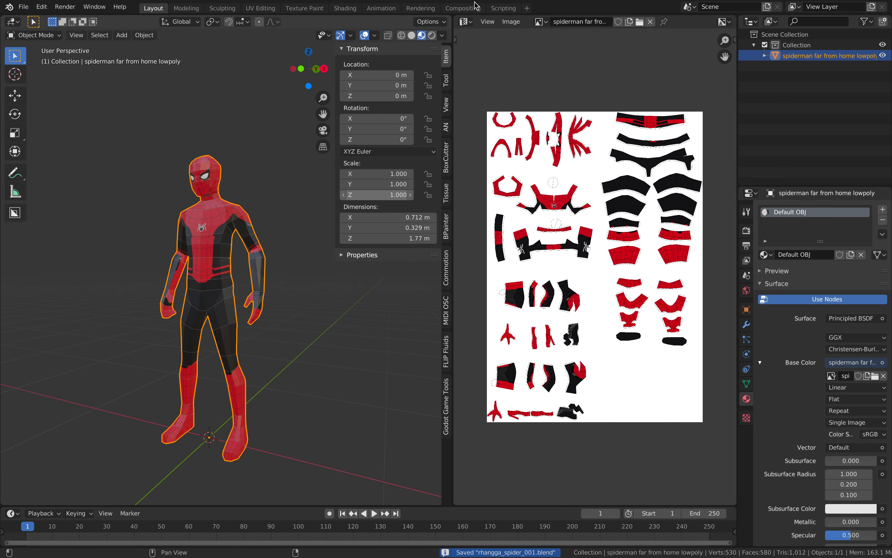
Join the image editor area back into a single 3D viewport and view the model from the front
{"action": "left_click_drag", "start_coordinate": [457, 16], "coordinate": [530, 24]}
{"action": "middle_click_drag", "start_coordinate": [384, 299], "coordinate": [558, 320]}
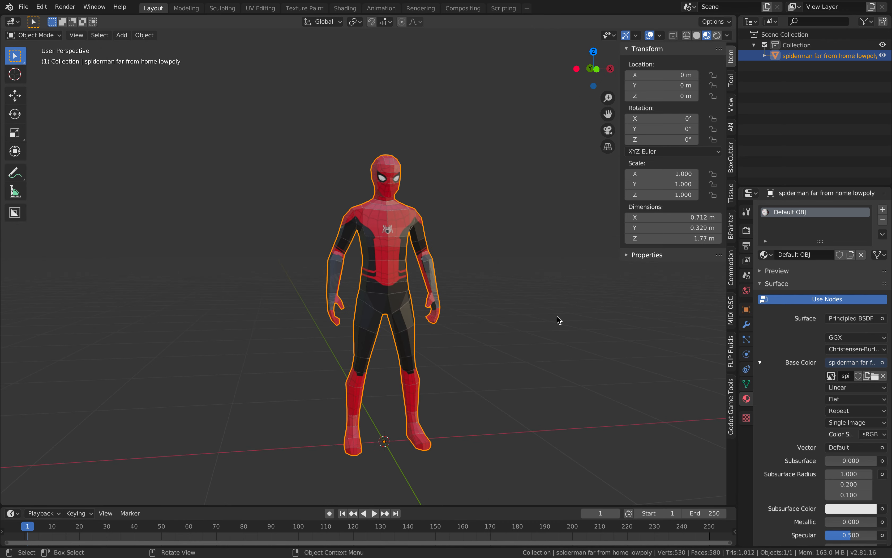
Set the Default OBJ material's roughness to about 0.823 and its clearcoat to 0.3
{"action": "scroll", "coordinate": [831, 458], "scroll_direction": "down", "scroll_amount": 6}
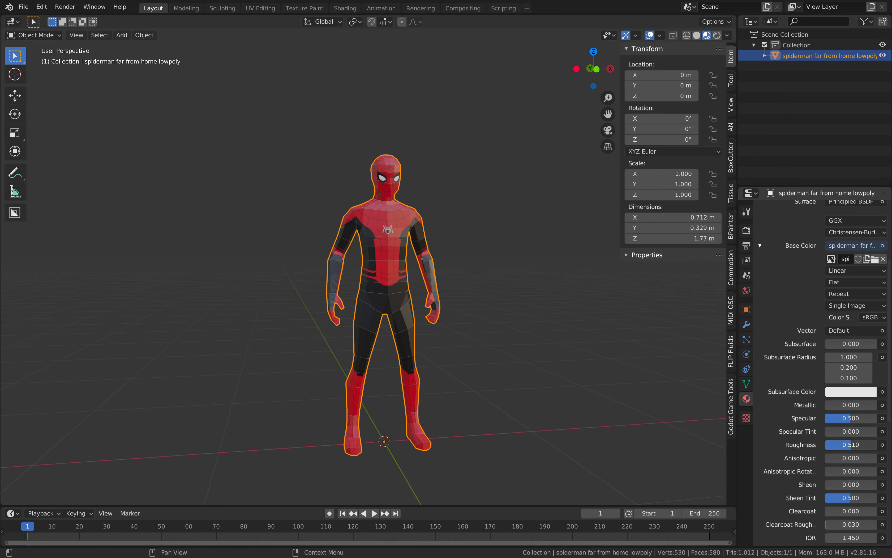
{"action": "left_click_drag", "start_coordinate": [859, 445], "coordinate": [868, 445]}
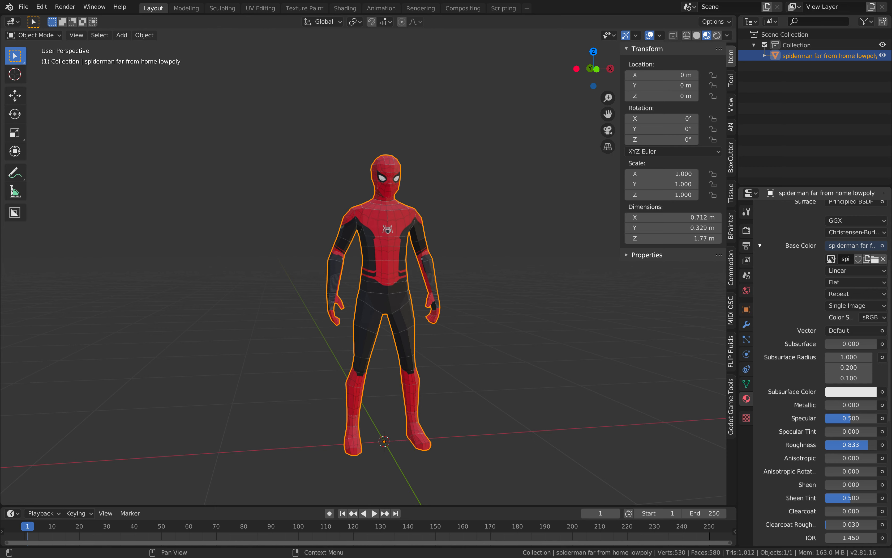
{"action": "scroll", "coordinate": [890, 375], "scroll_direction": "down", "scroll_amount": 4}
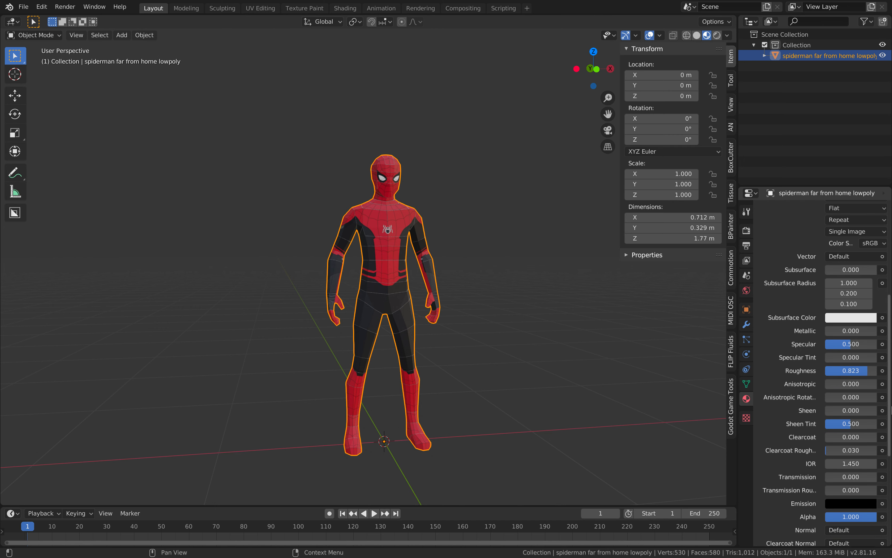
{"action": "scroll", "coordinate": [847, 406], "scroll_direction": "down", "scroll_amount": 4}
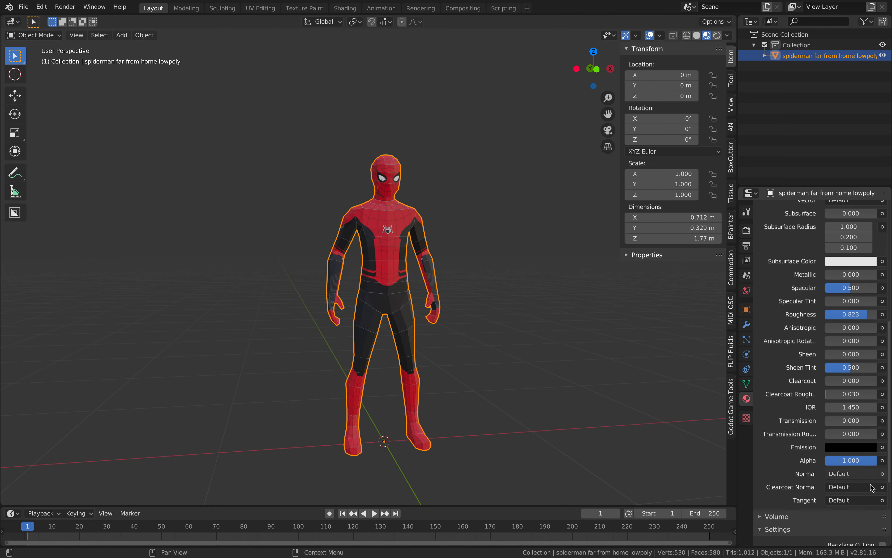
{"action": "scroll", "coordinate": [843, 467], "scroll_direction": "down", "scroll_amount": 2}
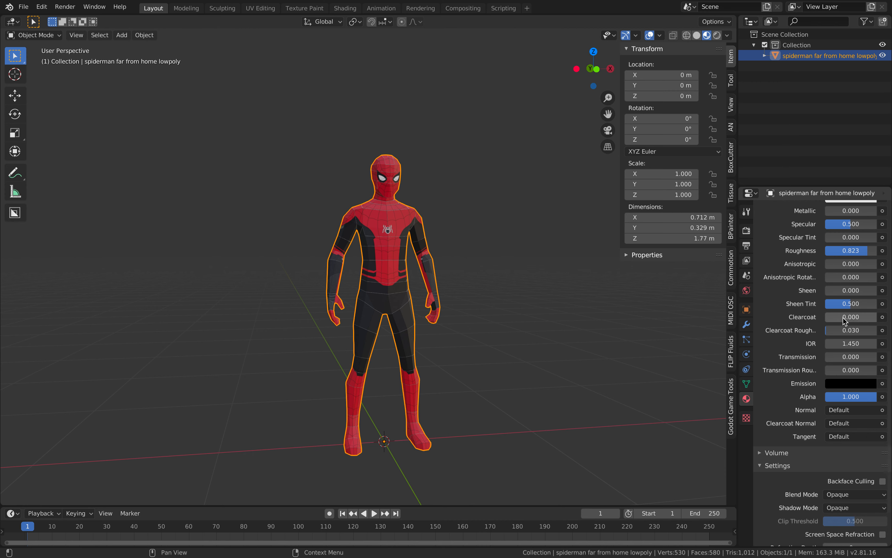
{"action": "type", "text": "3"}
{"action": "key", "text": "Return"}
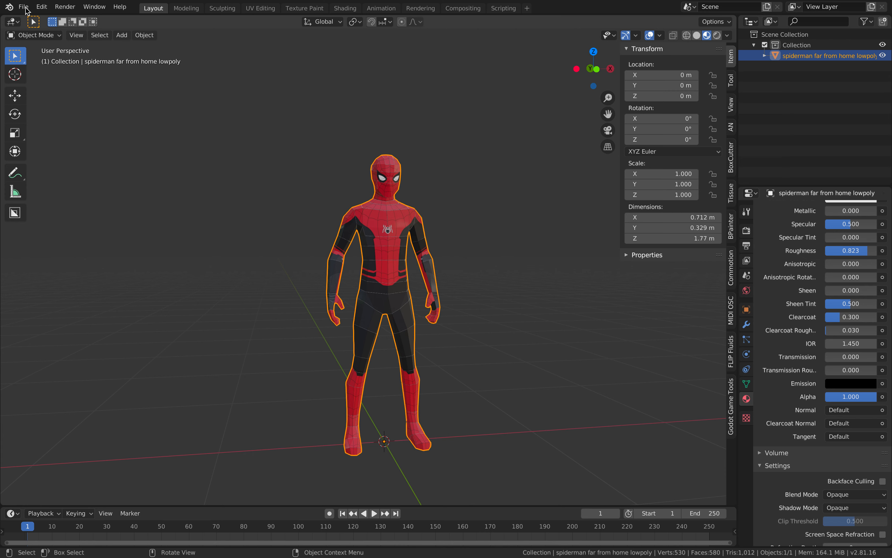
Save the file and export the scene to the Desktop as rhangga_spider_001.fbx with the default FBX settings
{"action": "left_click", "coordinate": [23, 7]}
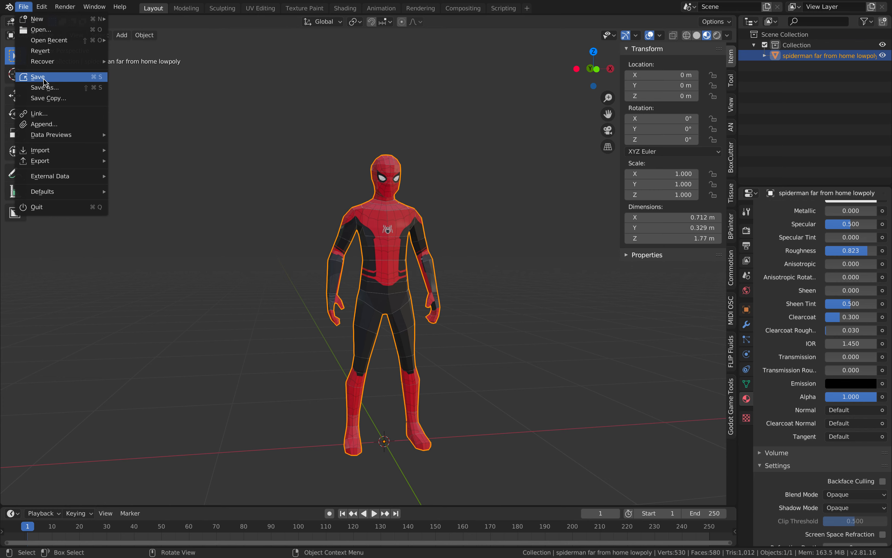
{"action": "left_click", "coordinate": [45, 79]}
{"action": "left_click", "coordinate": [24, 7]}
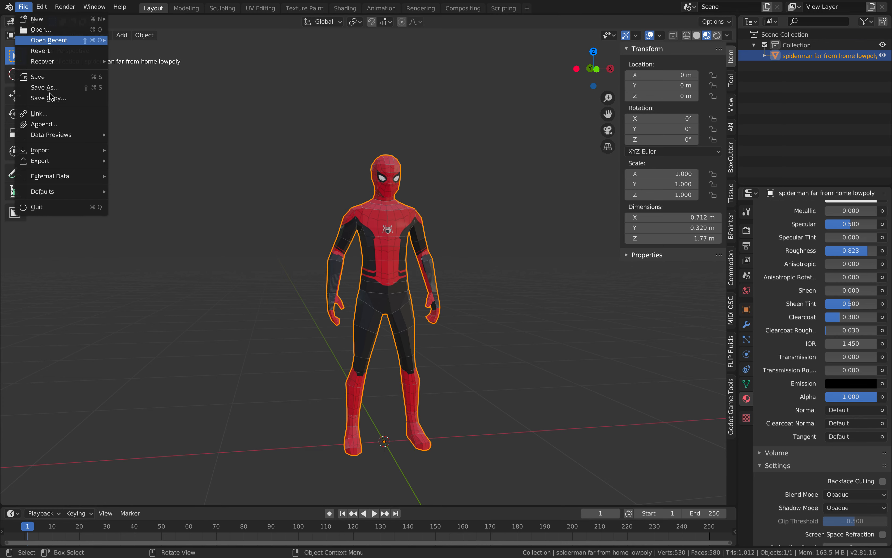
{"action": "mouse_move", "coordinate": [94, 161]}
{"action": "left_click", "coordinate": [137, 180]}
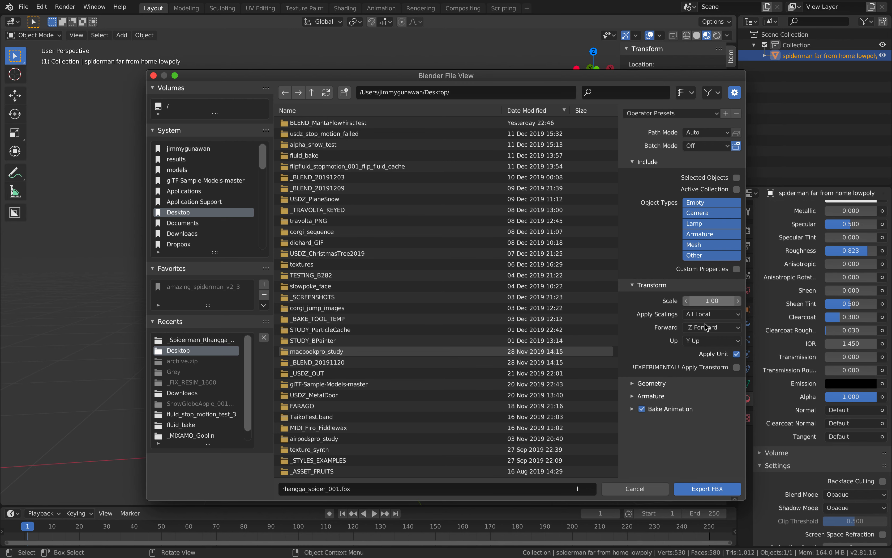
{"action": "left_click", "coordinate": [706, 489]}
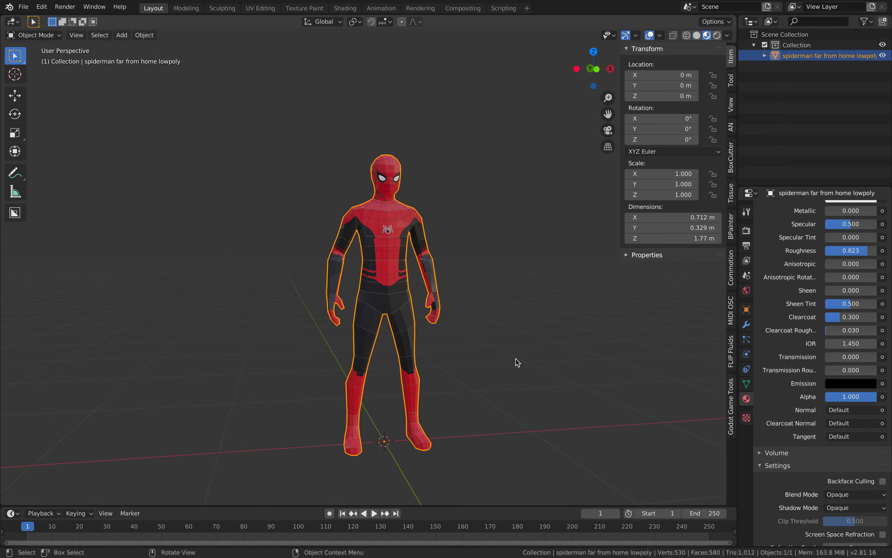
Switch to Mixamo in the browser and upload rhangga_spider_001.fbx from the Desktop as a new character
{"action": "key", "text": "ctrl+Right"}
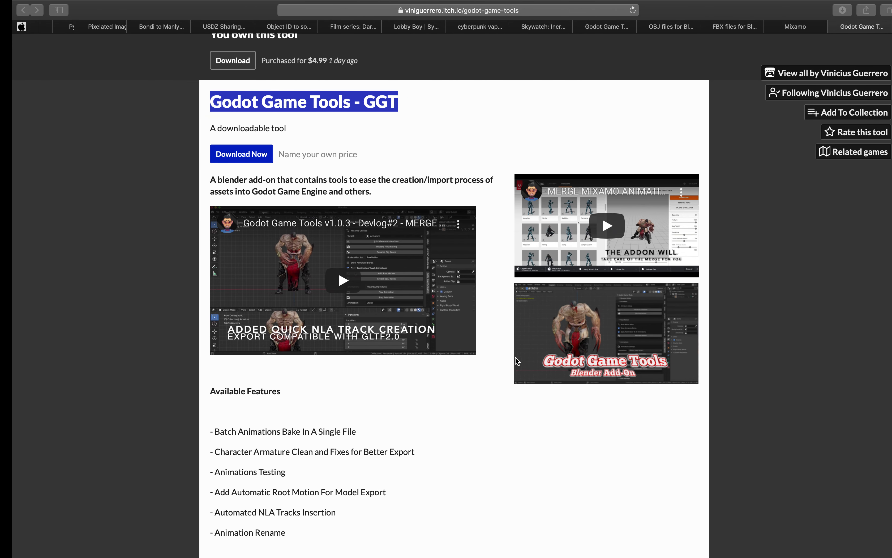
{"action": "left_click", "coordinate": [778, 27]}
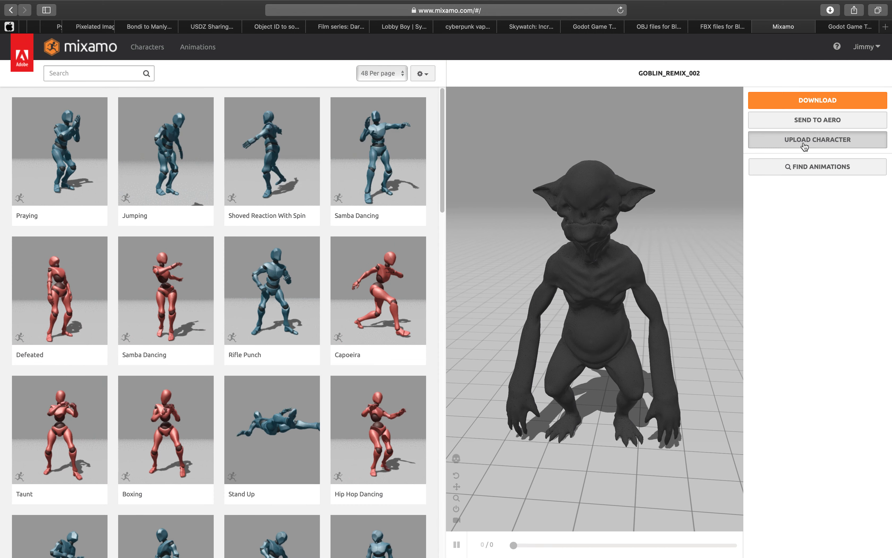
{"action": "left_click", "coordinate": [781, 141]}
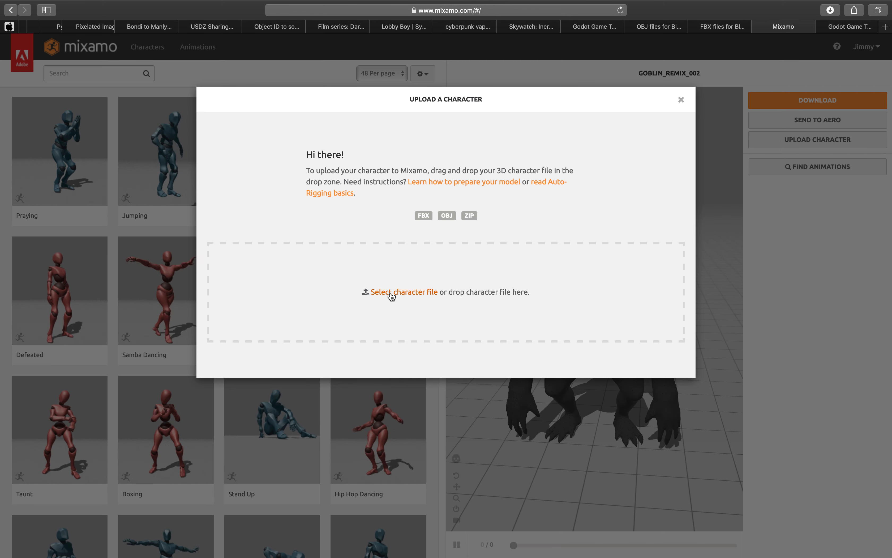
{"action": "left_click", "coordinate": [420, 292]}
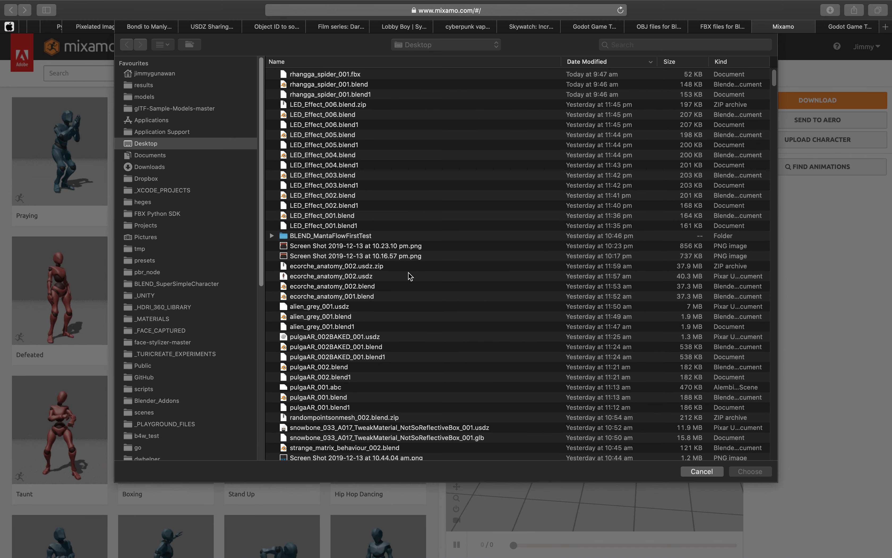
{"action": "left_click", "coordinate": [311, 75]}
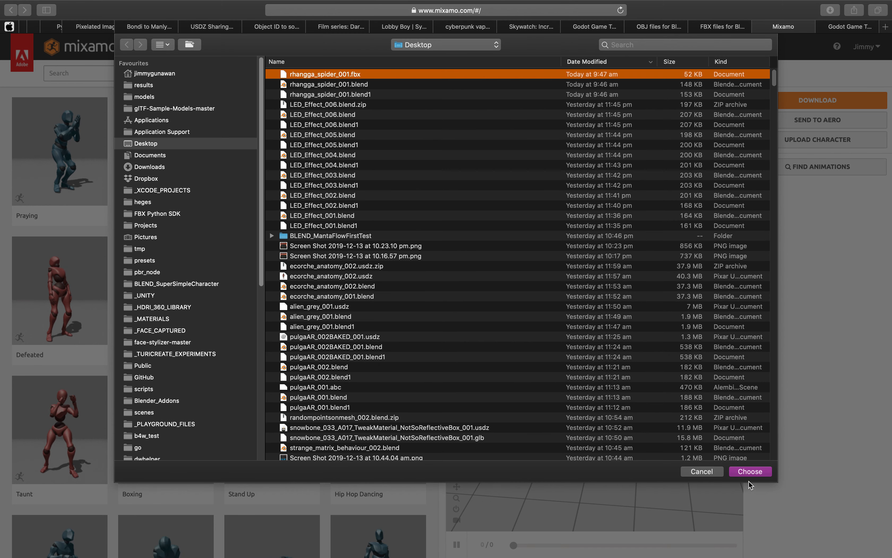
{"action": "left_click", "coordinate": [749, 472]}
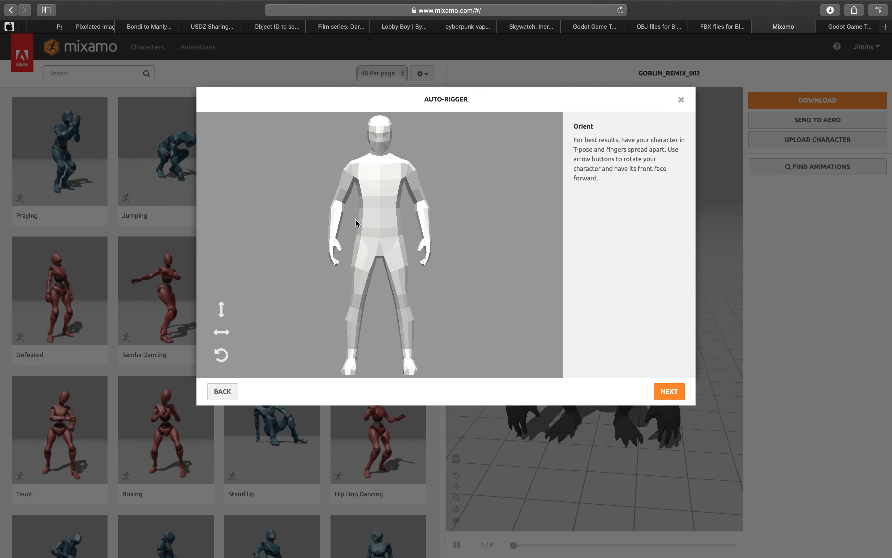
Accept the character's orientation and place the symmetric auto-rigger markers on the chin, wrists, elbows, knees and groin
{"action": "left_click", "coordinate": [665, 394]}
{"action": "left_click_drag", "start_coordinate": [254, 245], "coordinate": [382, 151]}
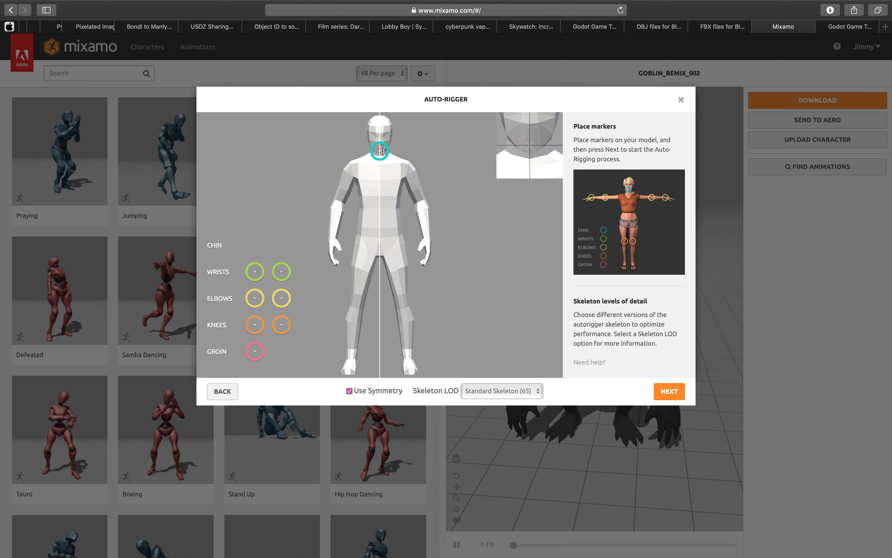
{"action": "mouse_move", "coordinate": [281, 271]}
{"action": "left_mouse_down"}
{"action": "mouse_move", "coordinate": [404, 233]}
{"action": "mouse_move", "coordinate": [426, 237]}
{"action": "left_mouse_up"}
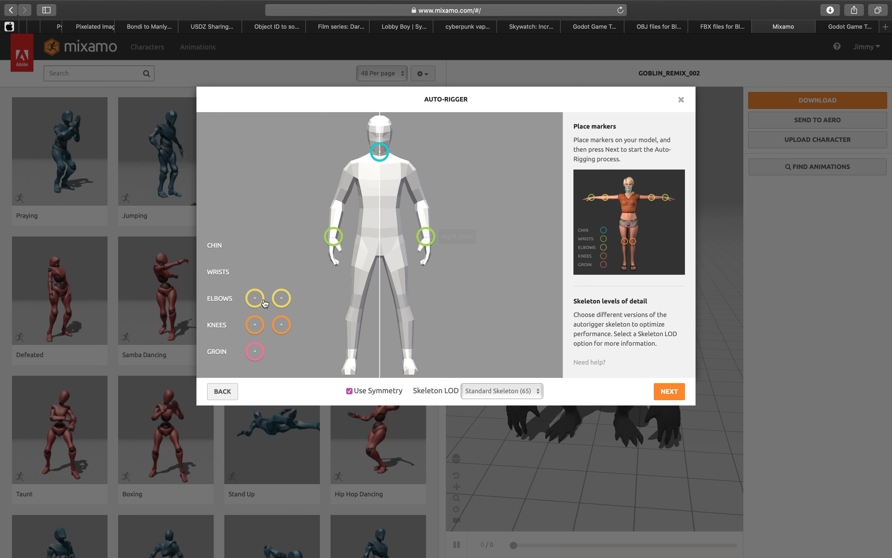
{"action": "mouse_move", "coordinate": [281, 298]}
{"action": "left_mouse_down"}
{"action": "mouse_move", "coordinate": [408, 265]}
{"action": "mouse_move", "coordinate": [407, 213]}
{"action": "mouse_move", "coordinate": [420, 202]}
{"action": "left_mouse_up"}
{"action": "left_click_drag", "start_coordinate": [281, 324], "coordinate": [404, 306]}
{"action": "left_click_drag", "start_coordinate": [260, 348], "coordinate": [379, 248]}
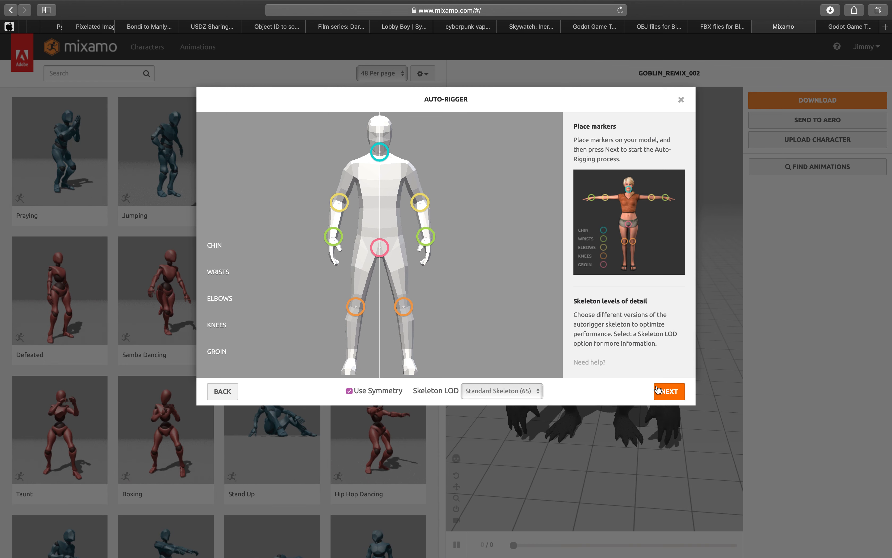
Set the auto-rigger's skeleton level of detail to 3 Chain Fingers (49)
{"action": "left_click", "coordinate": [531, 391]}
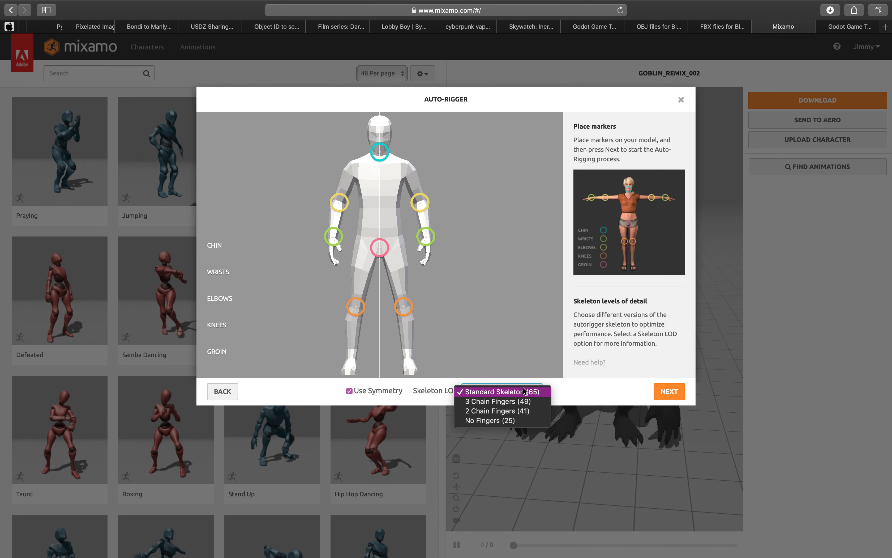
{"action": "left_click", "coordinate": [525, 402]}
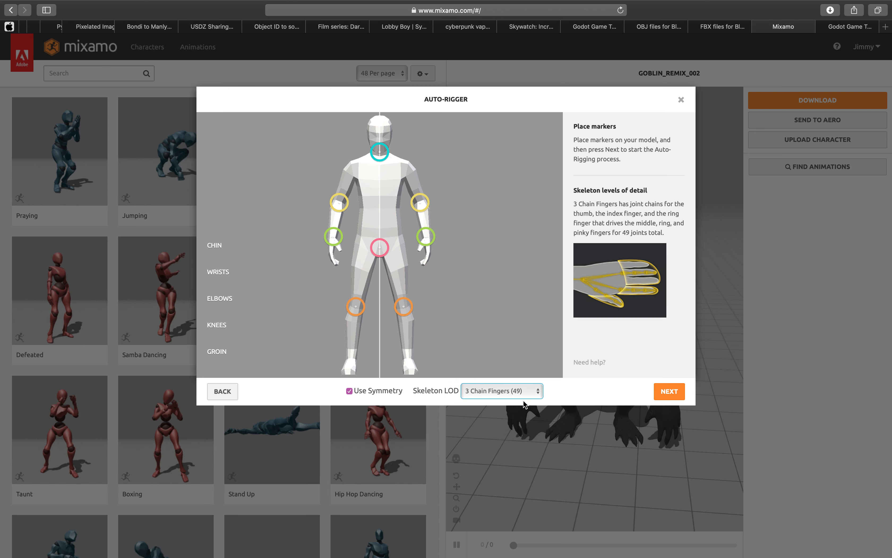
{"action": "left_click", "coordinate": [523, 391]}
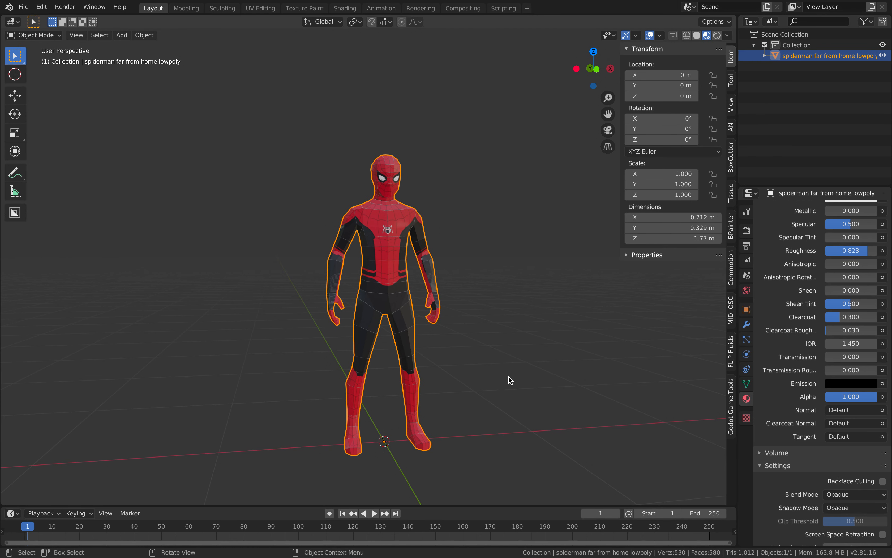
Switch to Blender and examine the Spiderman model's hands and fingers from the side
{"action": "middle_click_drag", "start_coordinate": [527, 329], "coordinate": [403, 332]}
{"action": "left_click", "coordinate": [481, 333]}
{"action": "scroll", "coordinate": [402, 331], "scroll_direction": "up", "scroll_amount": 3}
{"action": "scroll", "coordinate": [399, 324], "scroll_direction": "down", "scroll_amount": 2}
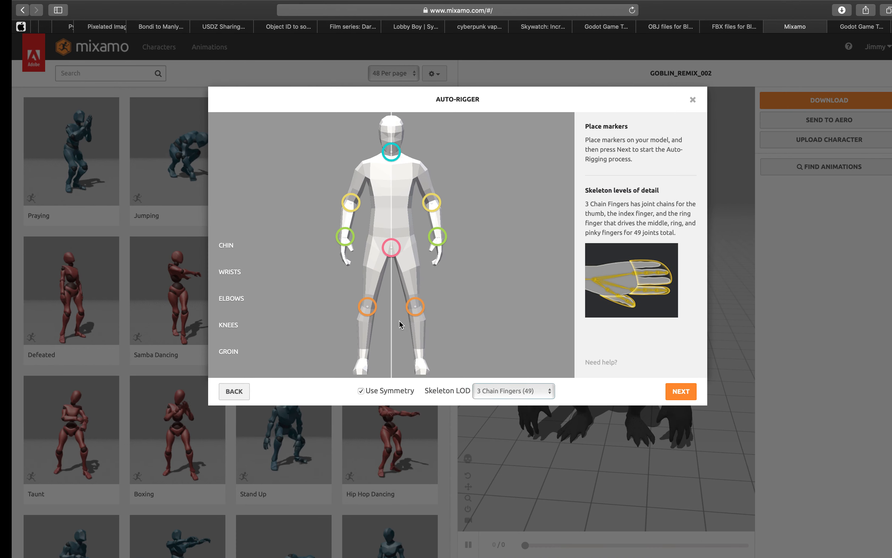
Back in Mixamo, set the skeleton level of detail to 2 Chain Fingers (41) and start the auto-rigging
{"action": "left_click", "coordinate": [530, 394]}
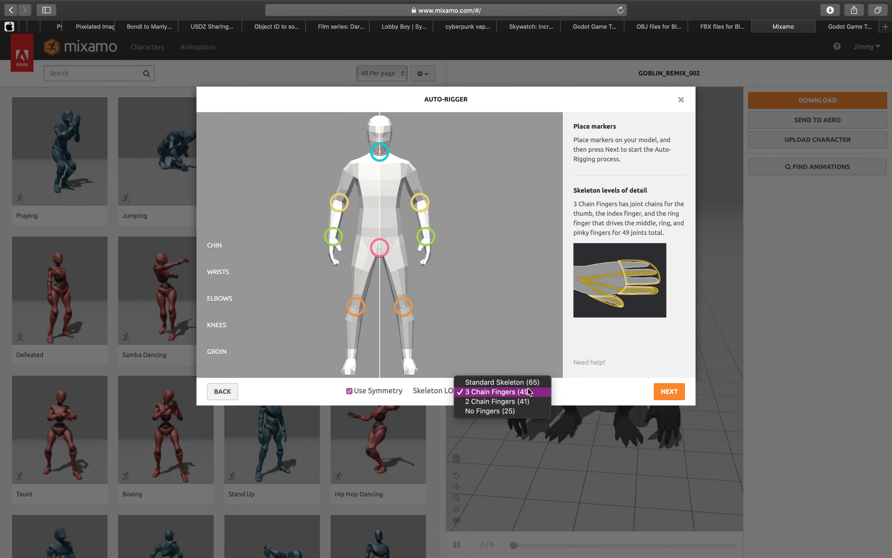
{"action": "left_click", "coordinate": [526, 401]}
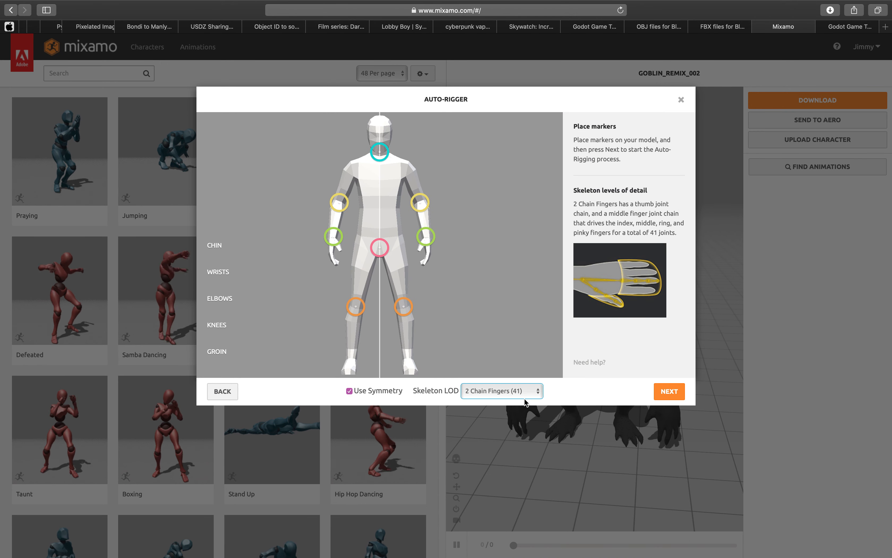
{"action": "left_click", "coordinate": [665, 394]}
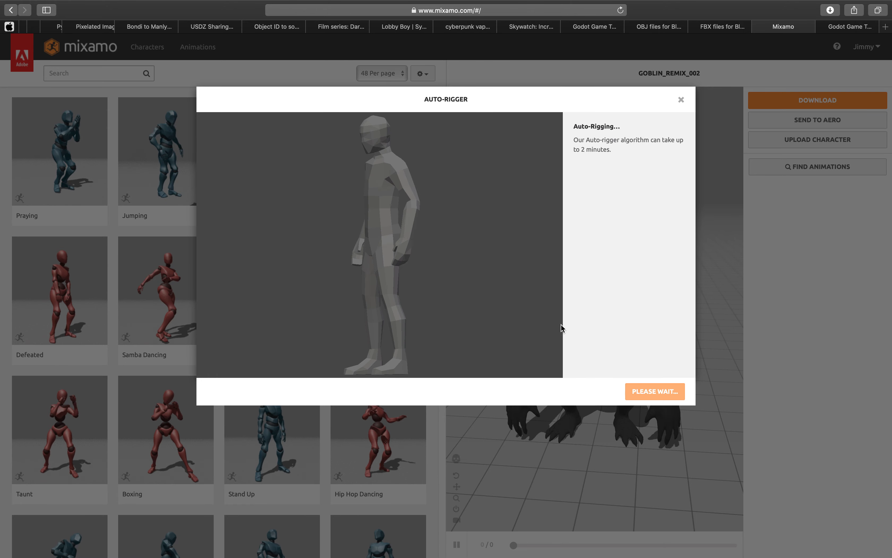
Switch to Blender, save the file and save a new version on the Desktop as rhangga_spider_002.blend
{"action": "key", "text": "ctrl+Left"}
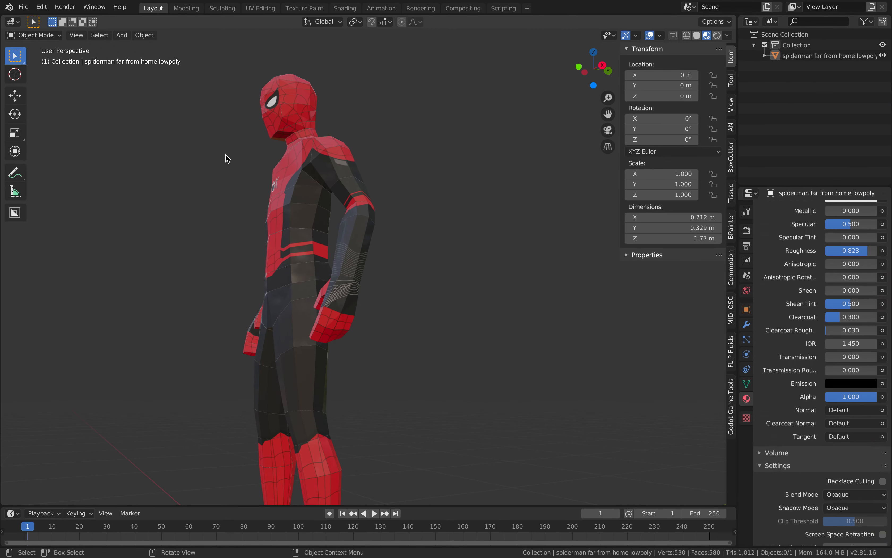
{"action": "mouse_move", "coordinate": [249, 173]}
{"action": "middle_mouse_down"}
{"action": "mouse_move", "coordinate": [315, 204]}
{"action": "mouse_move", "coordinate": [258, 166]}
{"action": "middle_mouse_up"}
{"action": "left_click", "coordinate": [25, 6]}
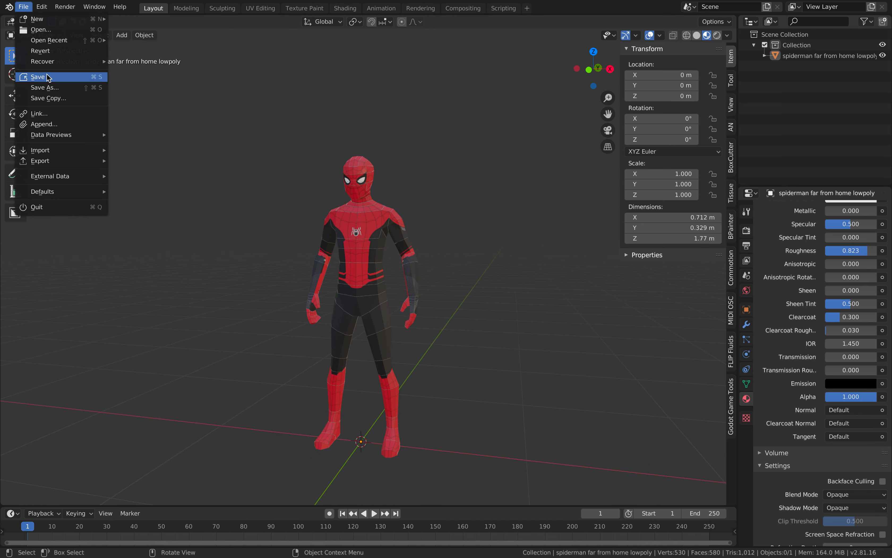
{"action": "left_click", "coordinate": [45, 78]}
{"action": "left_click", "coordinate": [29, 7]}
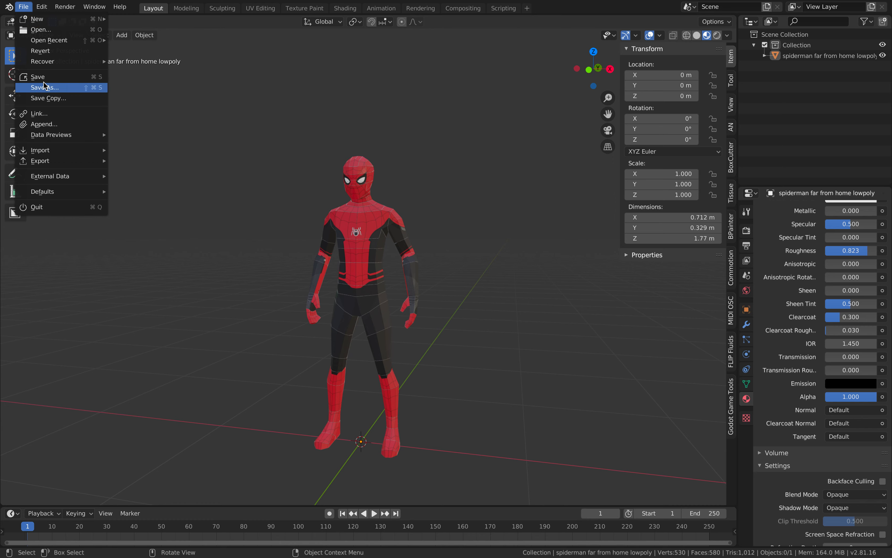
{"action": "left_click", "coordinate": [44, 87]}
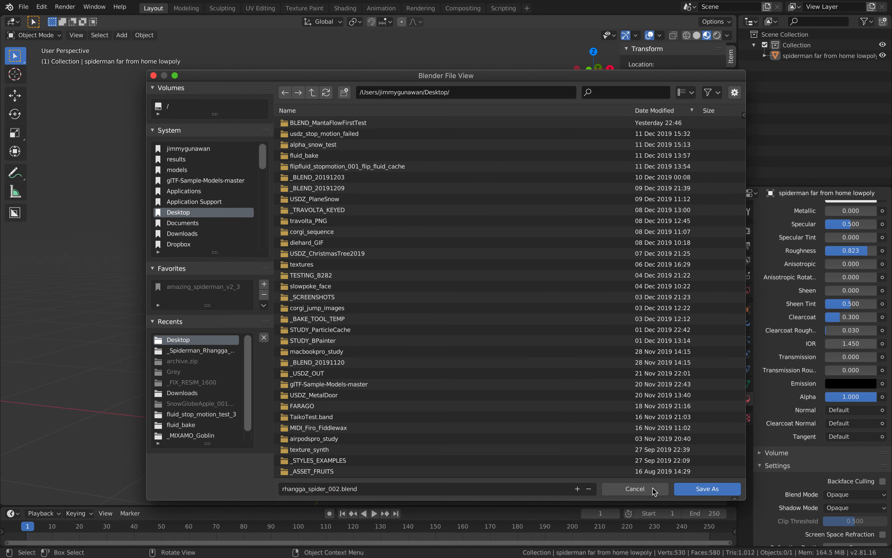
{"action": "left_click", "coordinate": [700, 488]}
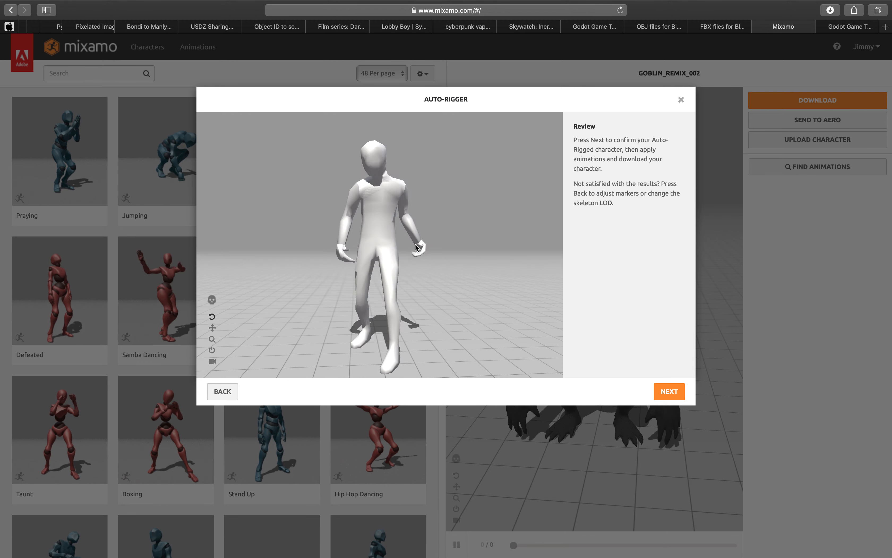
In Mixamo, accept the auto-rigged spider as the current character and apply the T-Pose animation found by searching for "T Pose"
{"action": "left_click", "coordinate": [676, 397]}
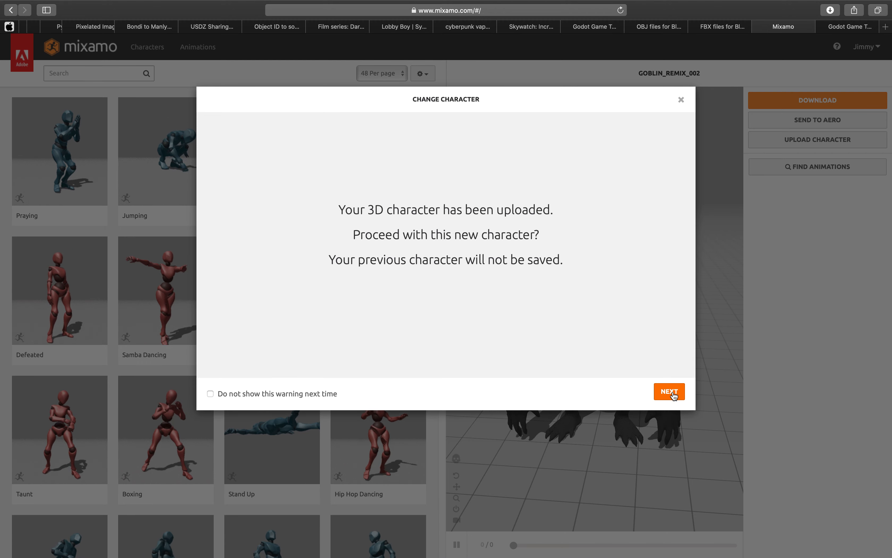
{"action": "left_click", "coordinate": [669, 392]}
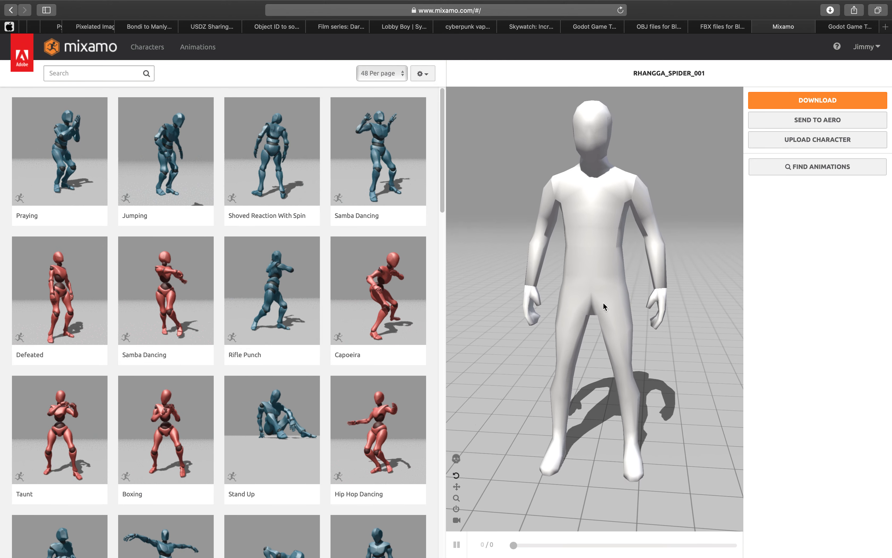
{"action": "left_click", "coordinate": [102, 72]}
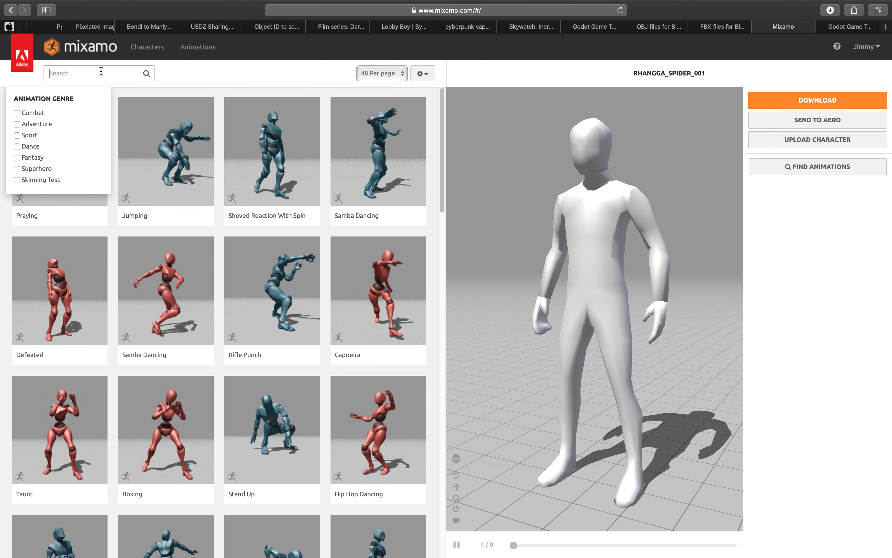
{"action": "type", "text": "T Pose"}
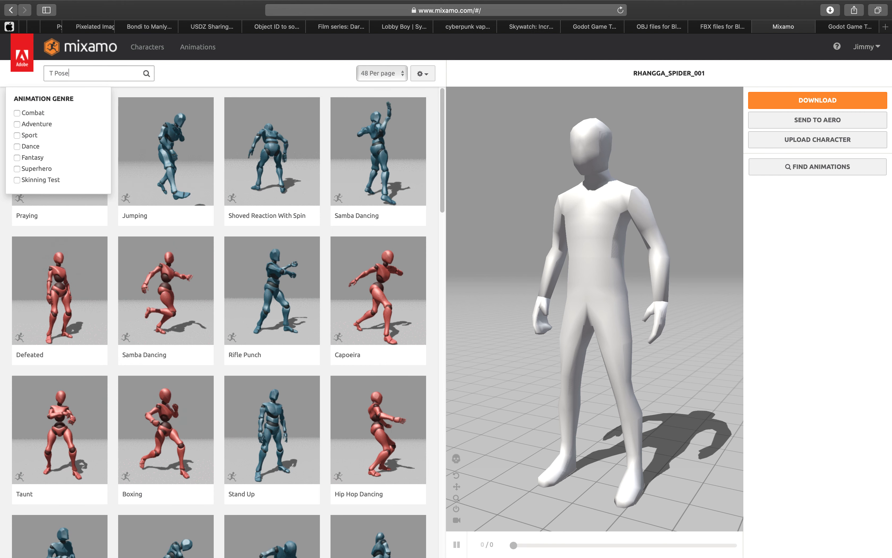
{"action": "key", "text": "Return"}
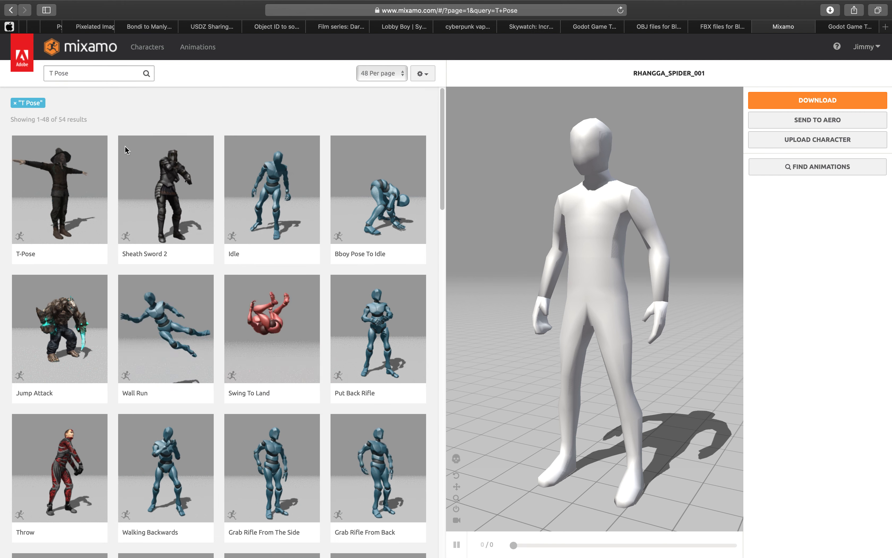
{"action": "left_click", "coordinate": [78, 180]}
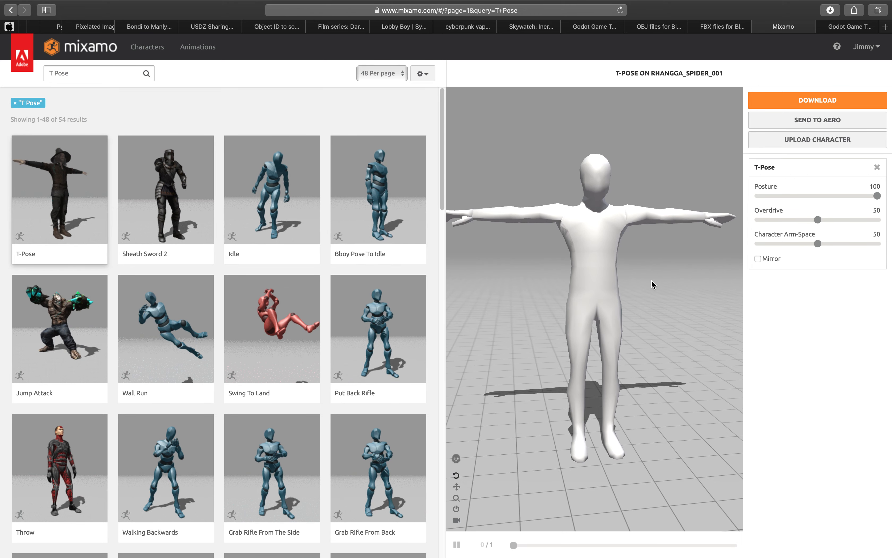
Download the T-Pose character as FBX with skin, 30 frames per second and no keyframe reduction
{"action": "left_click", "coordinate": [807, 104]}
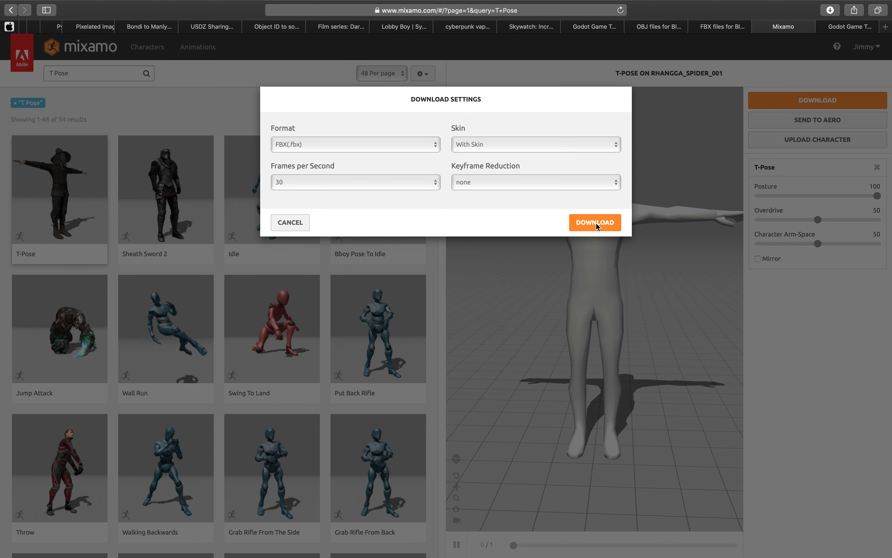
{"action": "left_click", "coordinate": [843, 28]}
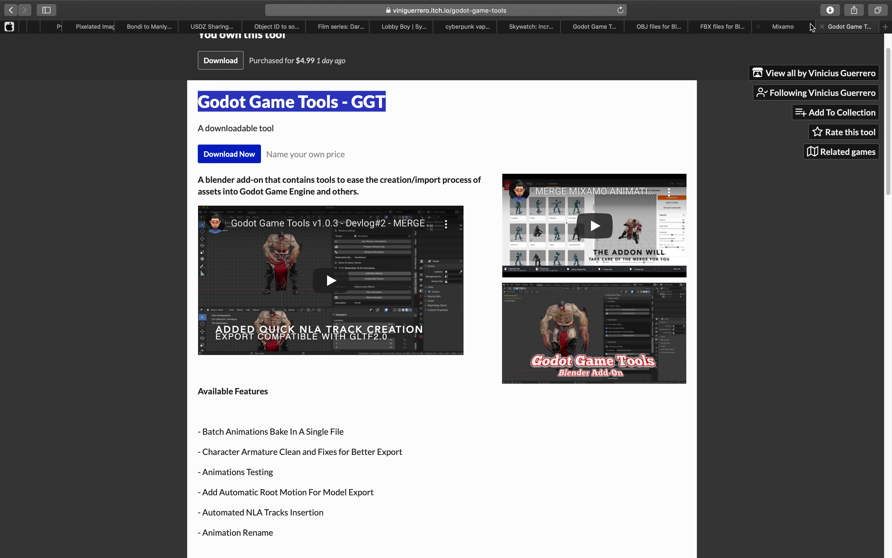
{"action": "left_click", "coordinate": [803, 30]}
{"action": "left_click", "coordinate": [582, 231]}
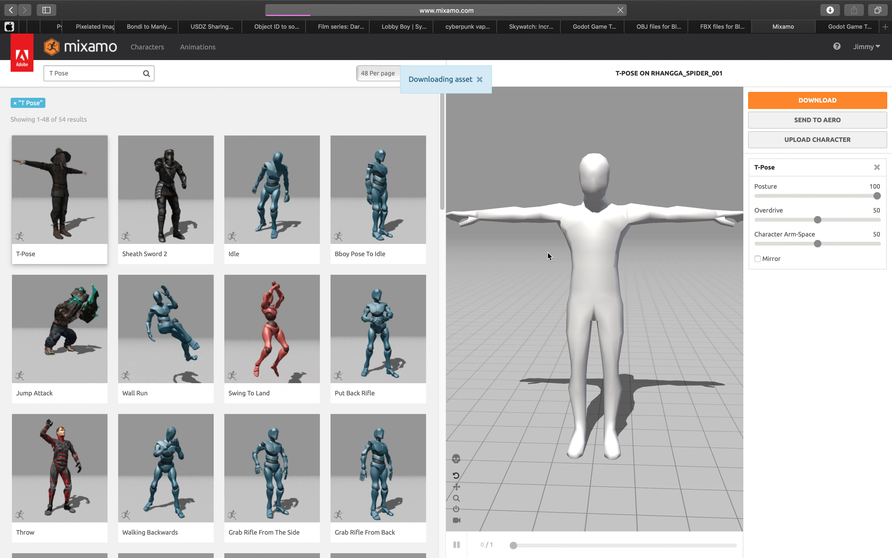
{"action": "left_click_drag", "start_coordinate": [602, 253], "coordinate": [585, 253]}
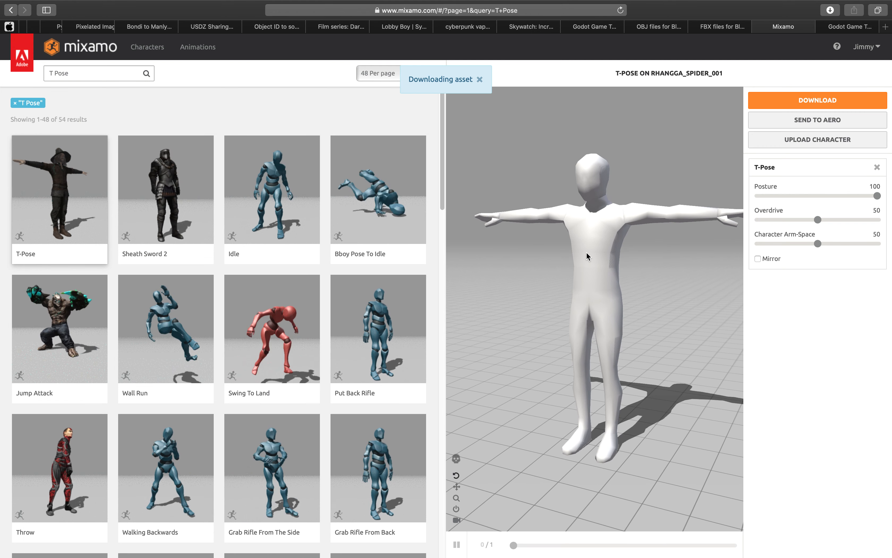
{"action": "left_click_drag", "start_coordinate": [587, 252], "coordinate": [573, 256]}
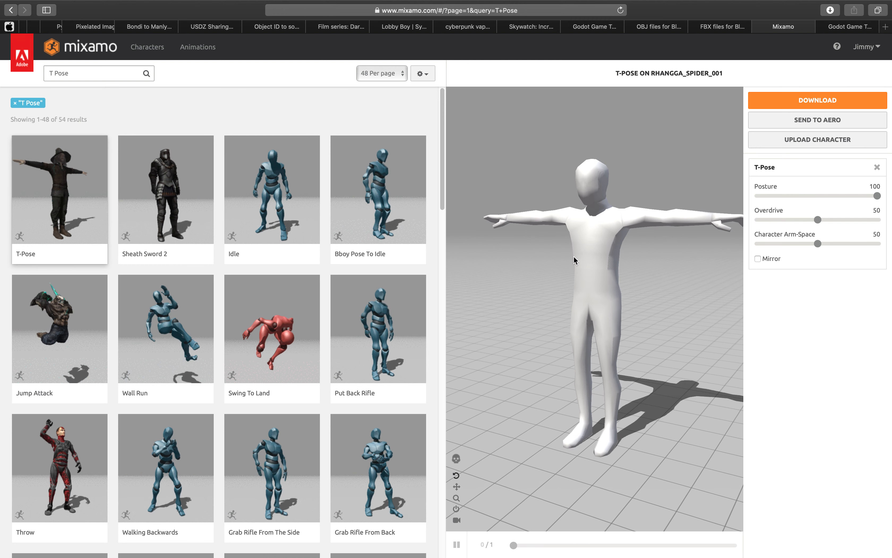
Search the Mixamo animation library for "standing"
{"action": "left_click", "coordinate": [99, 70]}
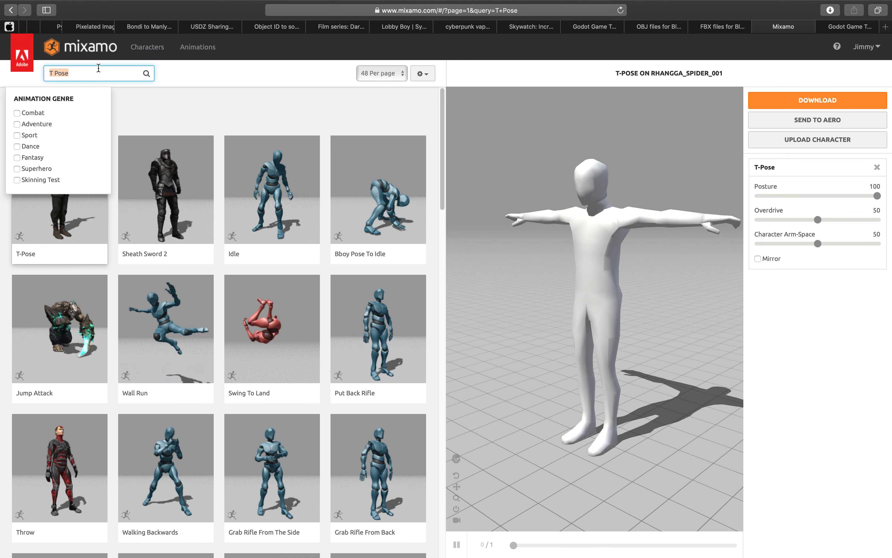
{"action": "type", "text": "standing"}
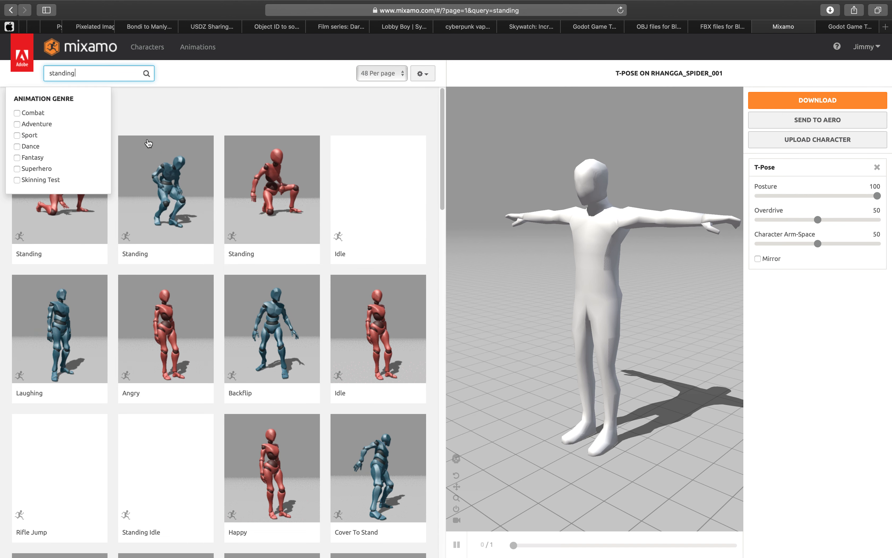
{"action": "left_click", "coordinate": [223, 119]}
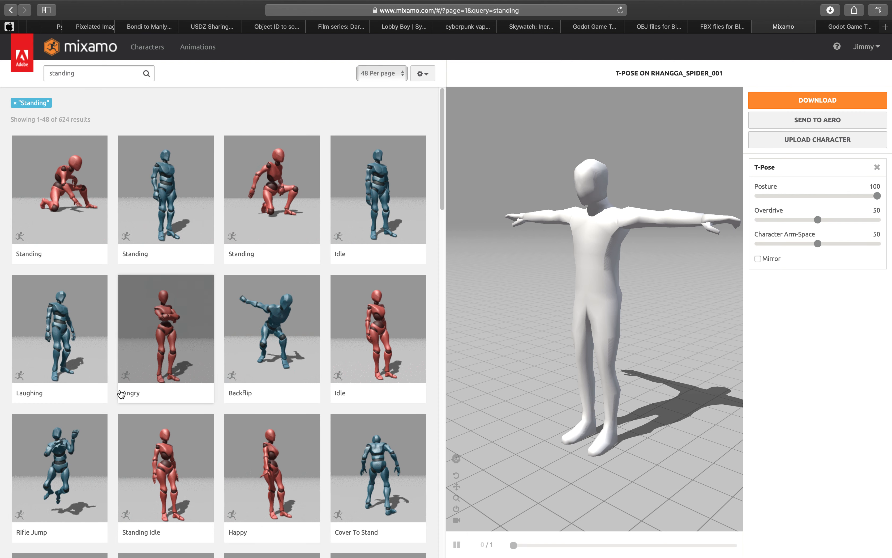
Browse the standing results, apply the Idle animation to the character and open its download settings
{"action": "scroll", "coordinate": [124, 426], "scroll_direction": "down", "scroll_amount": 5}
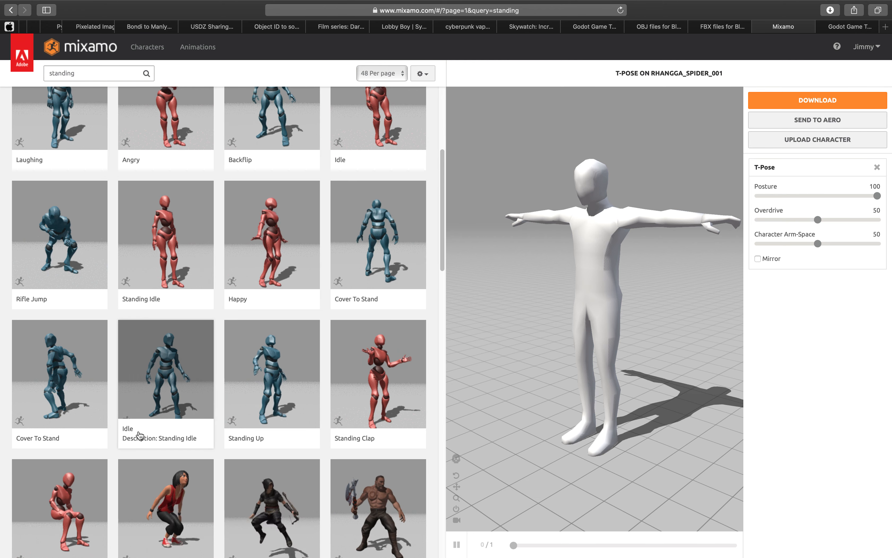
{"action": "scroll", "coordinate": [139, 441], "scroll_direction": "down", "scroll_amount": 5}
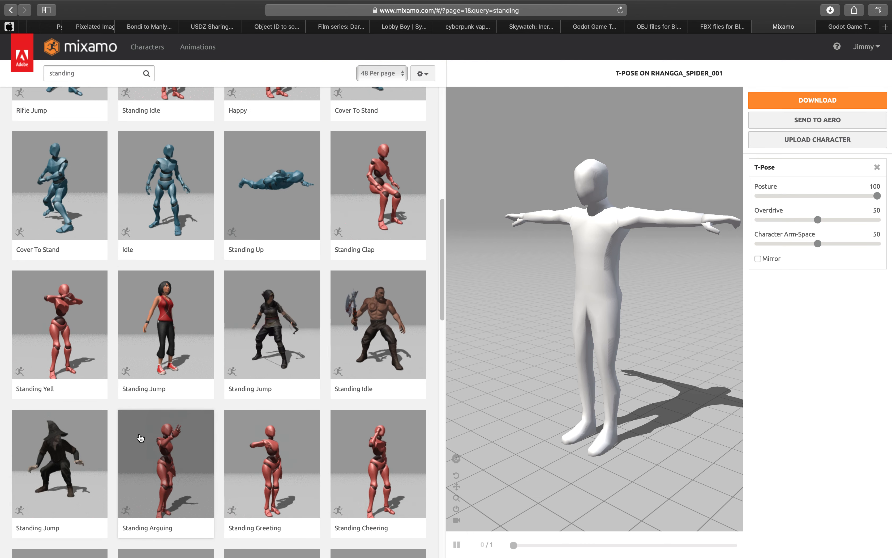
{"action": "scroll", "coordinate": [139, 439], "scroll_direction": "down", "scroll_amount": 3}
{"action": "scroll", "coordinate": [140, 438], "scroll_direction": "down", "scroll_amount": 1}
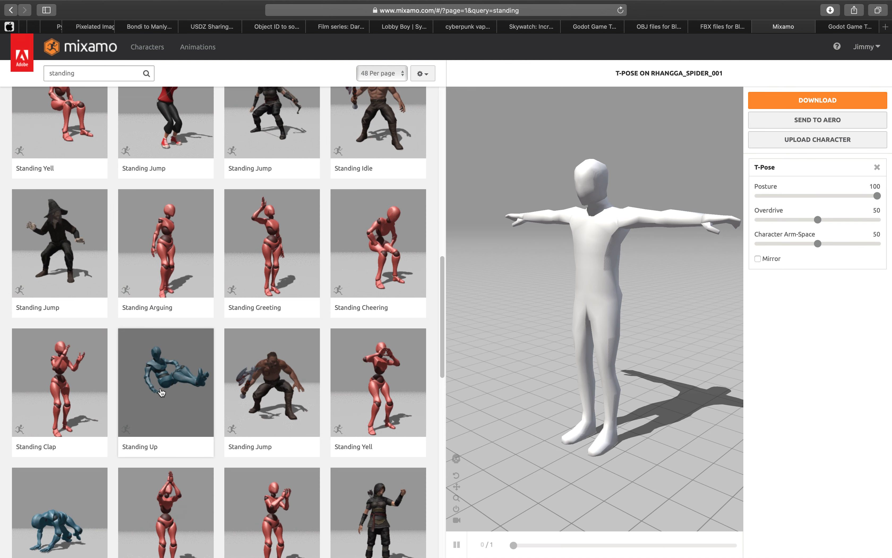
{"action": "scroll", "coordinate": [163, 391], "scroll_direction": "up", "scroll_amount": 8}
{"action": "scroll", "coordinate": [163, 391], "scroll_direction": "up", "scroll_amount": 4}
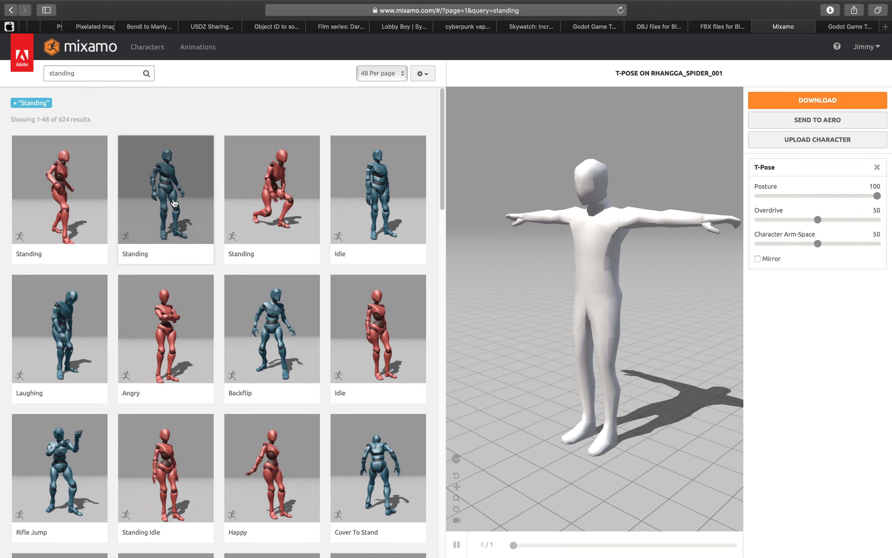
{"action": "left_click", "coordinate": [368, 205]}
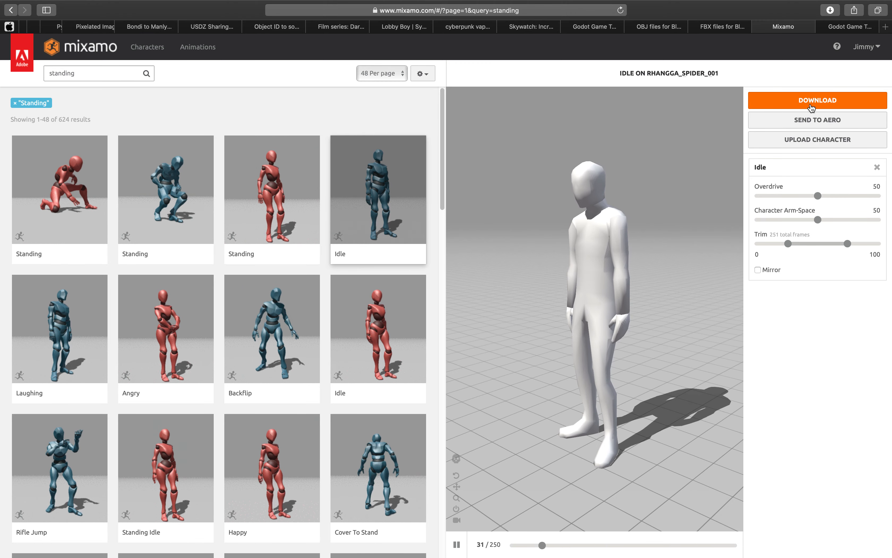
{"action": "left_click", "coordinate": [811, 105]}
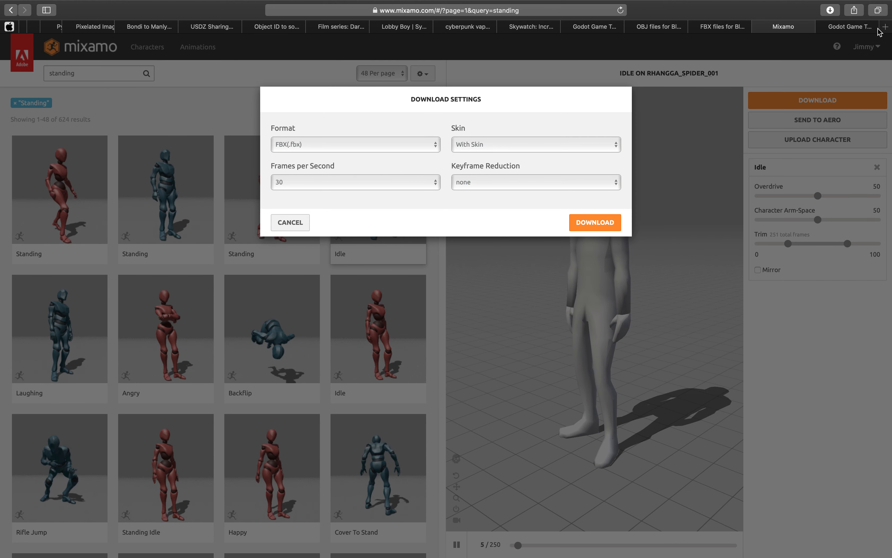
{"action": "left_click", "coordinate": [863, 30]}
{"action": "left_click", "coordinate": [785, 30]}
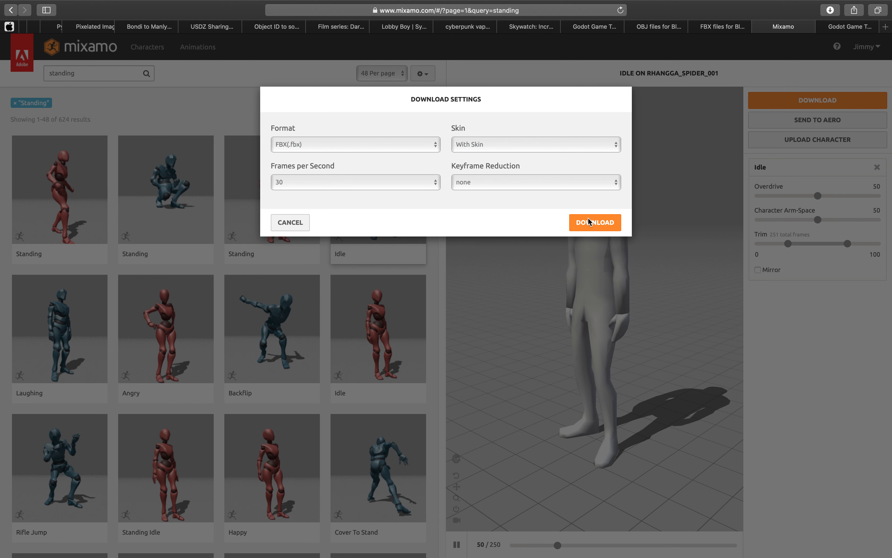
{"action": "key", "text": "ctrl+Left"}
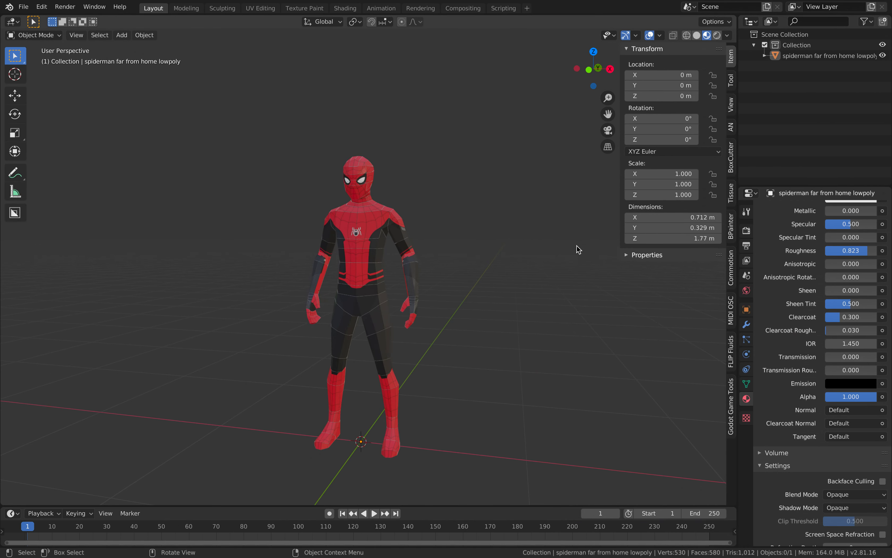
{"action": "key", "text": "ctrl+Right"}
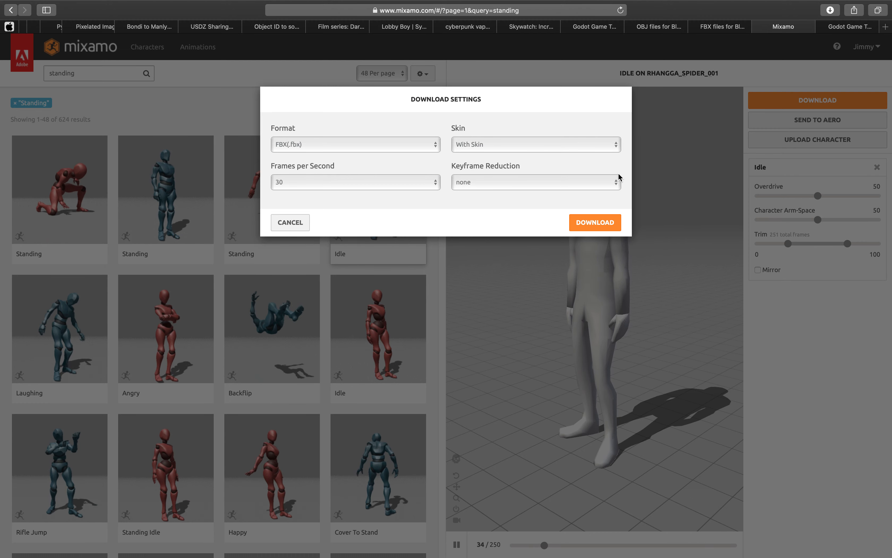
Reload Mixamo, retry the Idle animation and its download settings, check the browser's downloads and reload the page again
{"action": "mouse_move", "coordinate": [620, 14]}
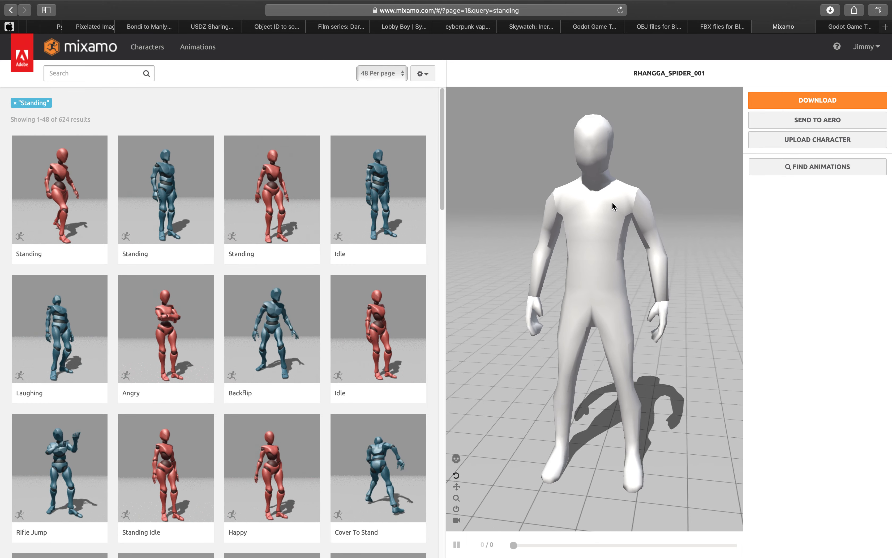
{"action": "left_click", "coordinate": [381, 184]}
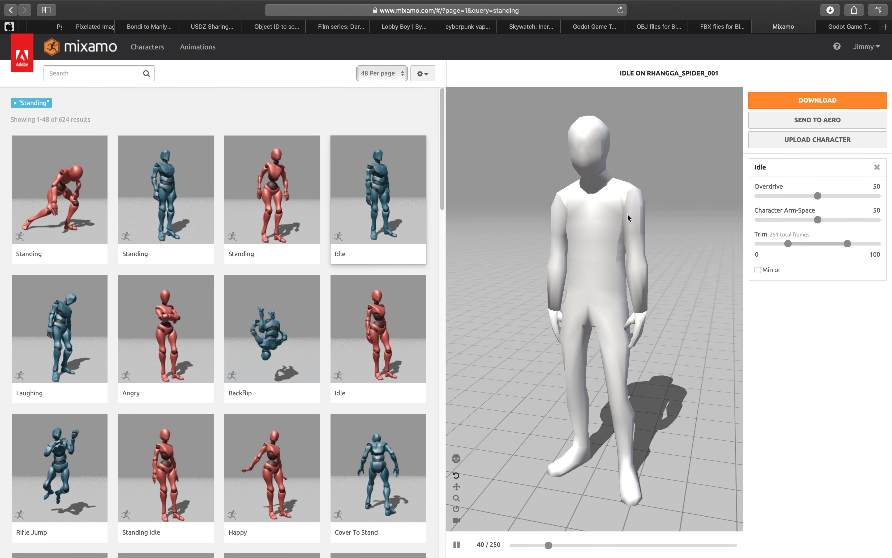
{"action": "left_click", "coordinate": [783, 106]}
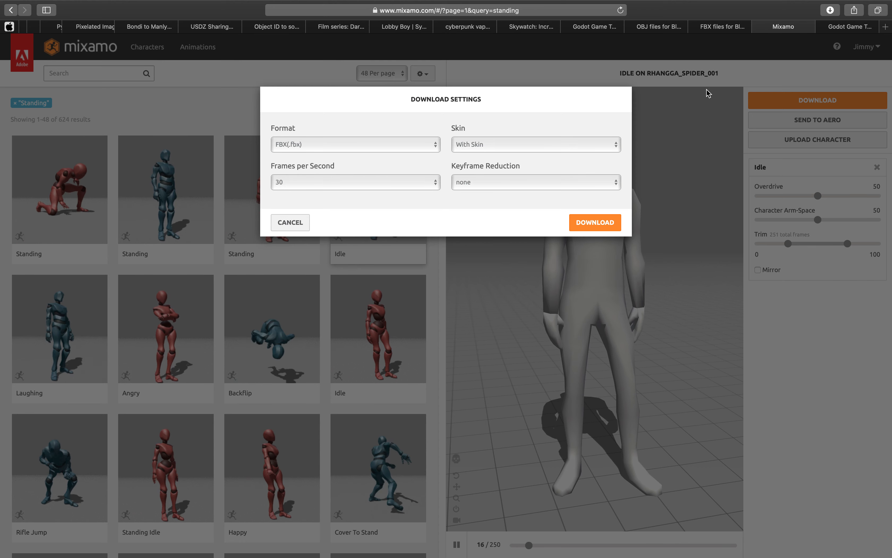
{"action": "left_click", "coordinate": [834, 11]}
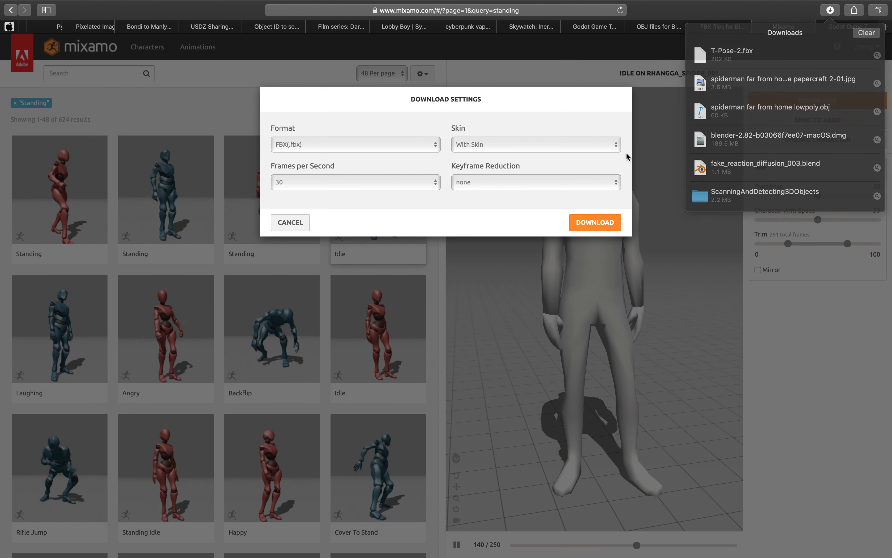
{"action": "left_click", "coordinate": [627, 157]}
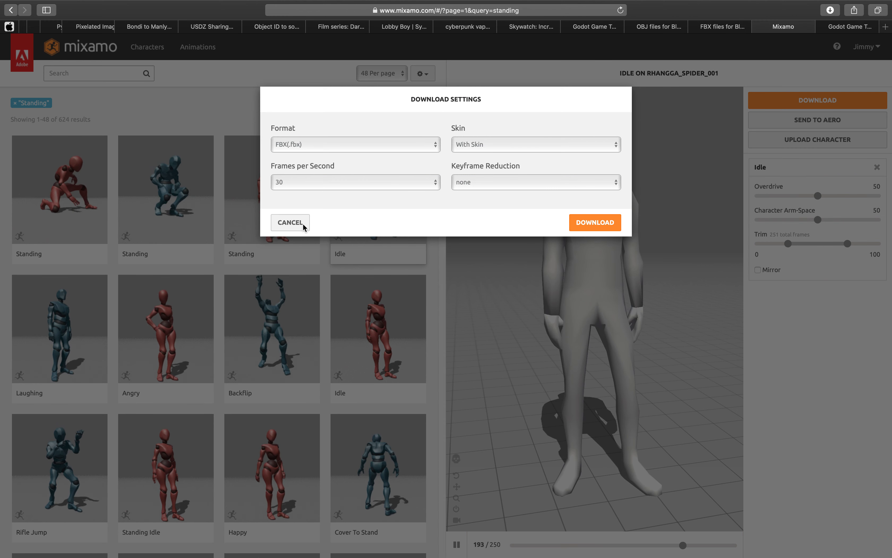
{"action": "left_click", "coordinate": [621, 10]}
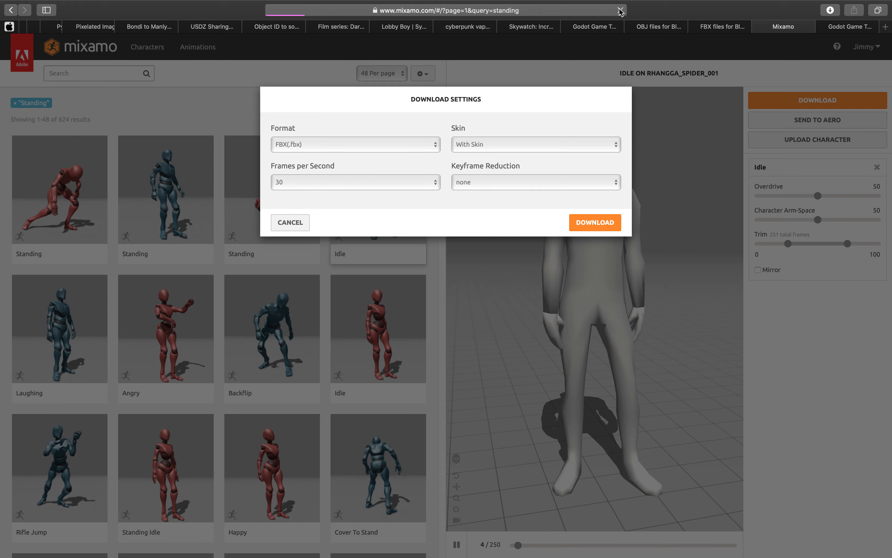
Switch to Finder, create a folder named _Spidey_Rhangga_Anim in Downloads and move T-Pose-2.fbx into it
{"action": "key", "text": "ctrl+Left"}
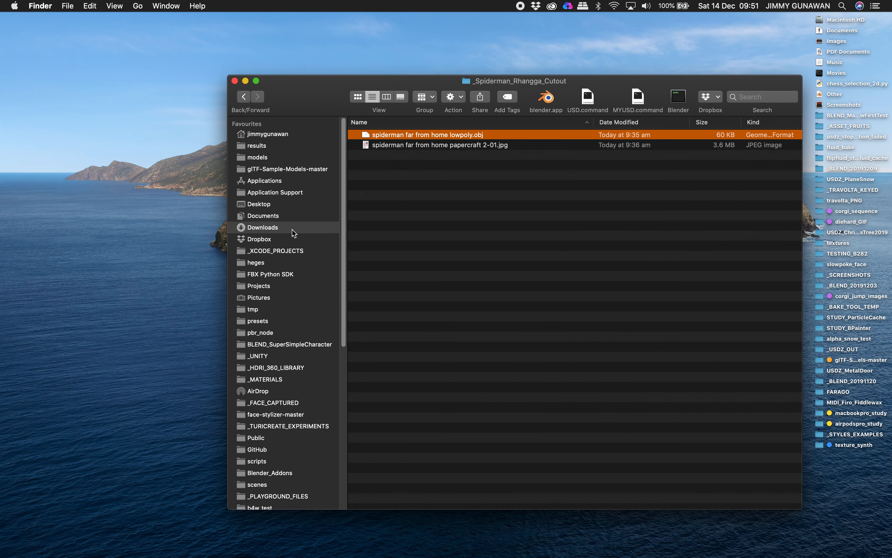
{"action": "left_click", "coordinate": [263, 228]}
{"action": "left_click_drag", "start_coordinate": [408, 85], "coordinate": [248, 87]}
{"action": "left_click_drag", "start_coordinate": [658, 64], "coordinate": [664, 57]}
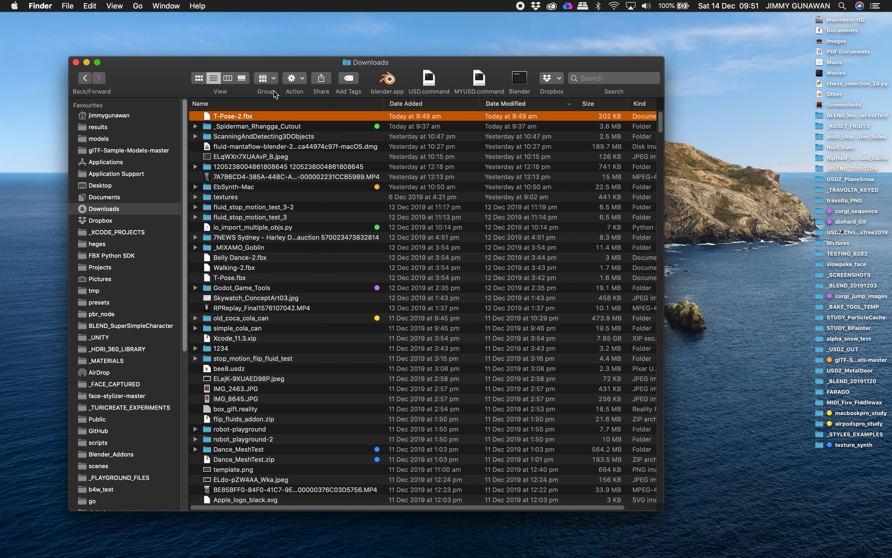
{"action": "left_click_drag", "start_coordinate": [329, 76], "coordinate": [371, 80]}
{"action": "left_click", "coordinate": [342, 89]}
{"action": "left_click", "coordinate": [353, 96]}
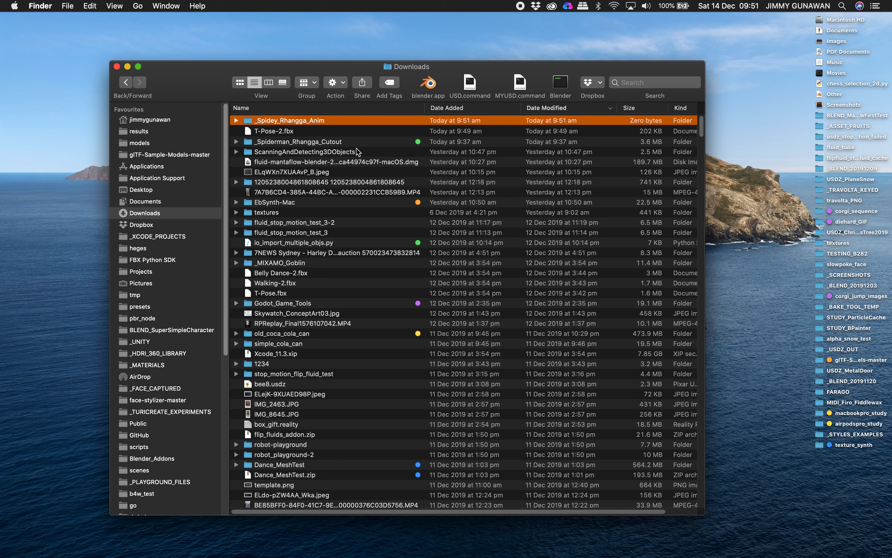
{"action": "left_click", "coordinate": [302, 133]}
{"action": "left_click_drag", "start_coordinate": [295, 132], "coordinate": [291, 122]}
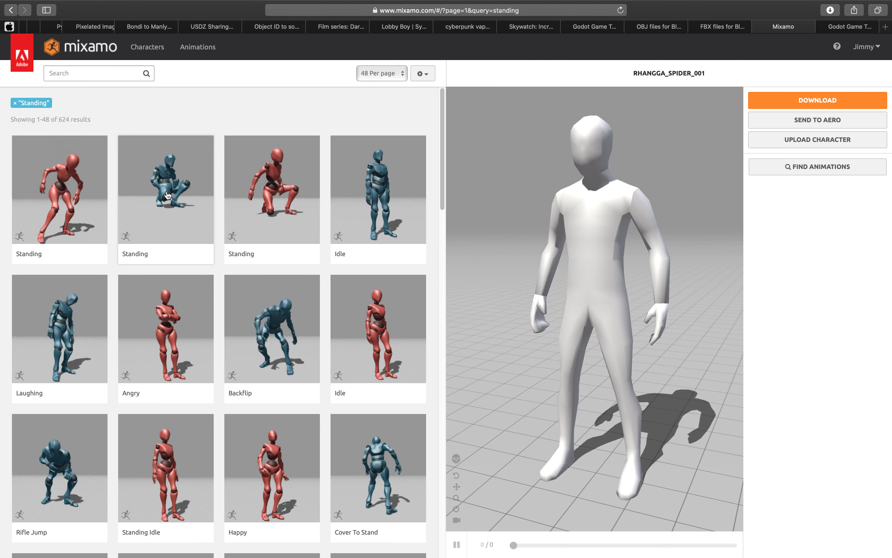
Back in Mixamo, search the animation library for "walk" and apply the third Walking animation to the character
{"action": "left_click", "coordinate": [120, 72]}
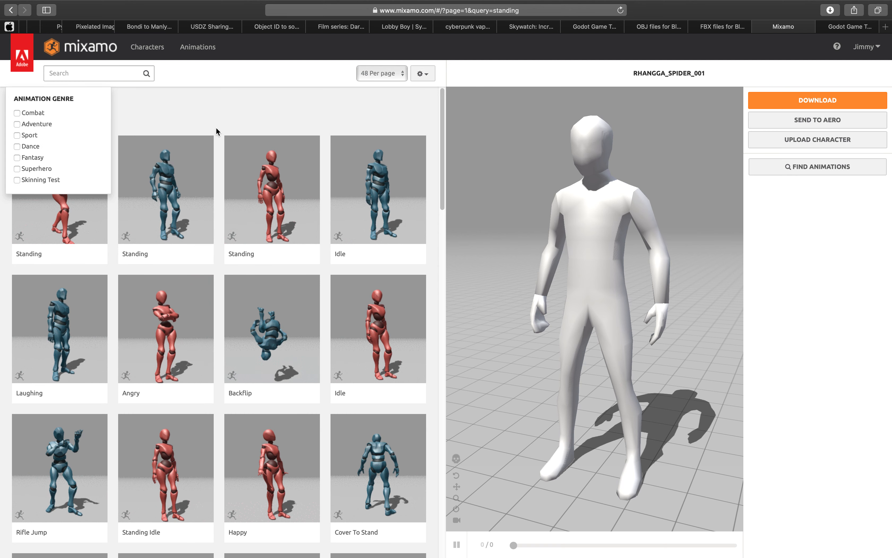
{"action": "key", "text": "Return"}
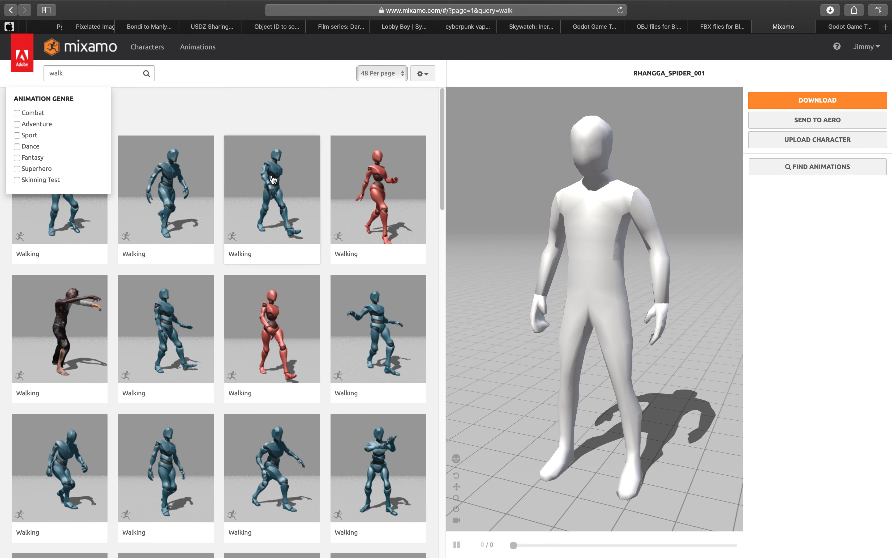
{"action": "left_click", "coordinate": [258, 172]}
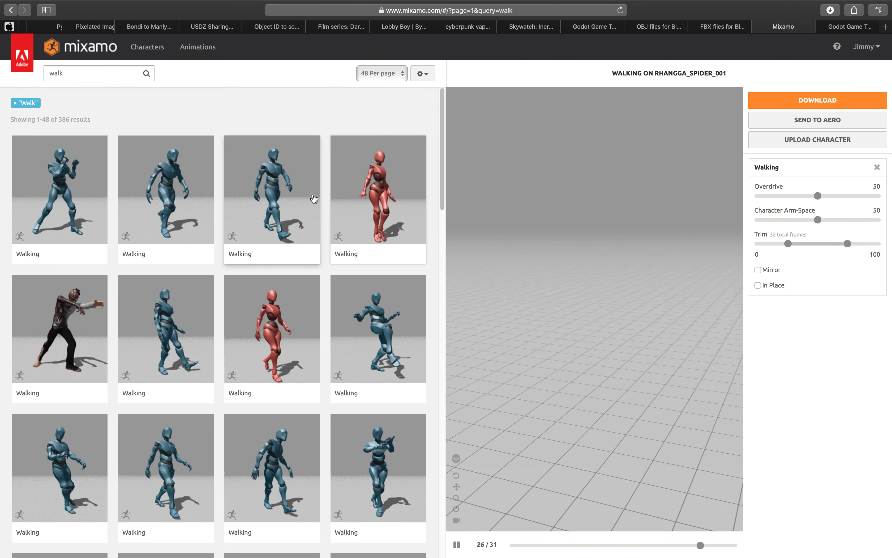
Download the Walking animation as FBX with skin, 30 frames per second and no keyframe reduction
{"action": "scroll", "coordinate": [608, 279], "scroll_direction": "up", "scroll_amount": 3}
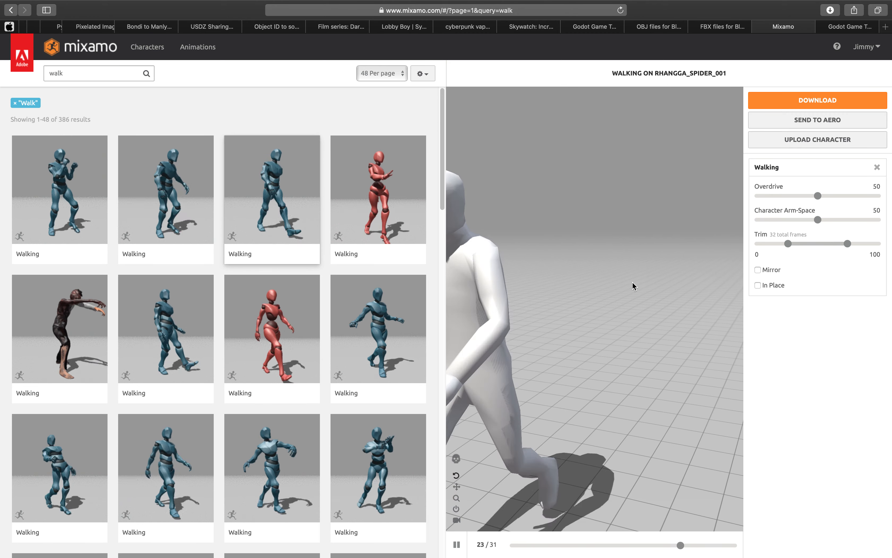
{"action": "scroll", "coordinate": [633, 281], "scroll_direction": "down", "scroll_amount": 10}
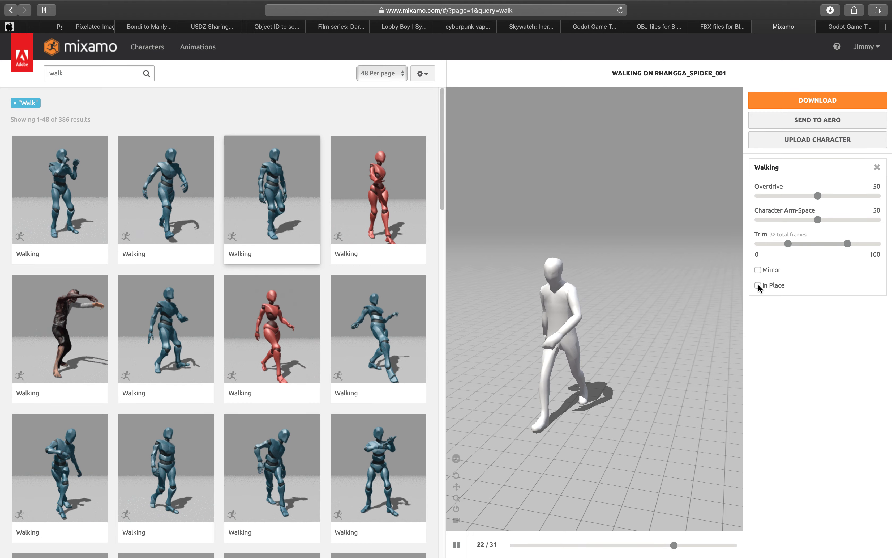
{"action": "left_click", "coordinate": [791, 102]}
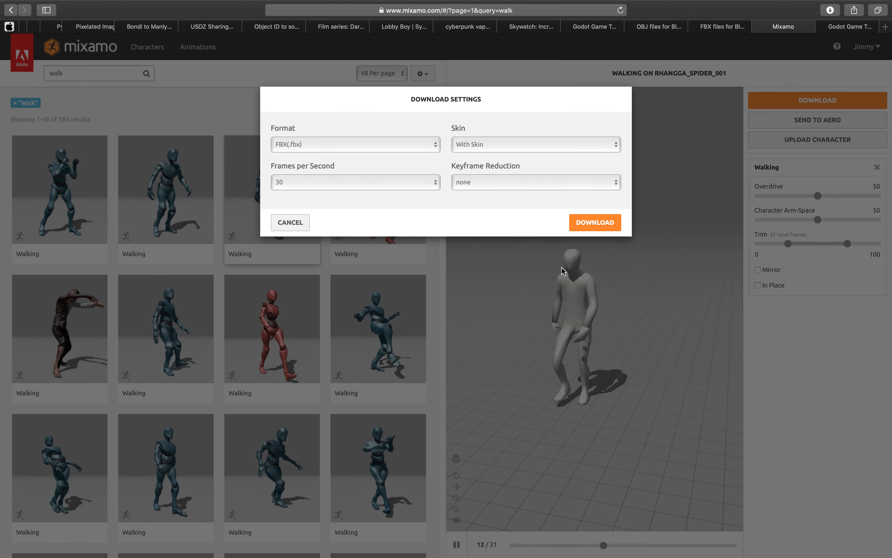
{"action": "left_click", "coordinate": [593, 223]}
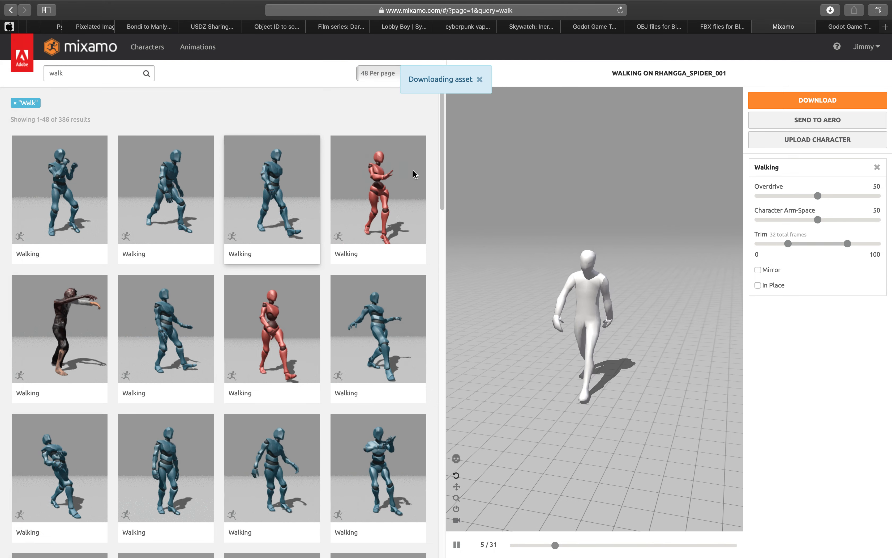
Search the Mixamo animation library for "dancing"
{"action": "left_click", "coordinate": [117, 75]}
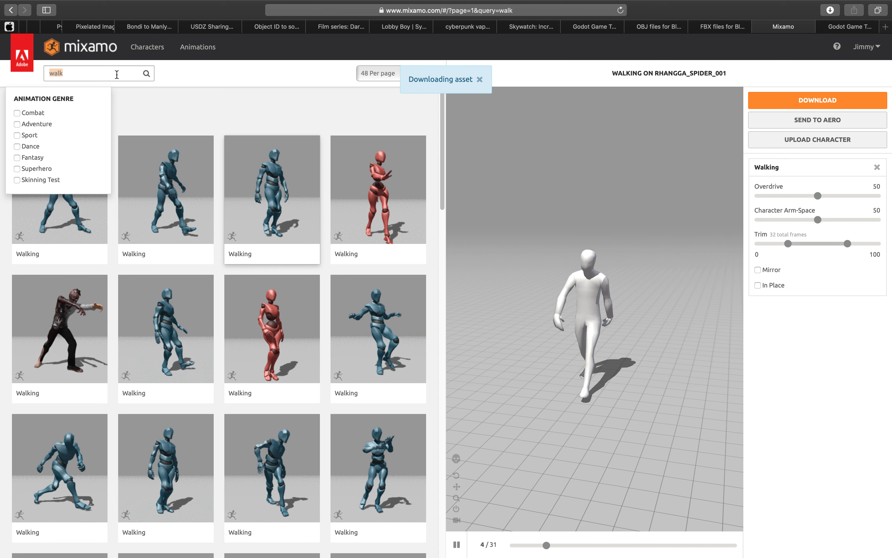
{"action": "type", "text": "dancing"}
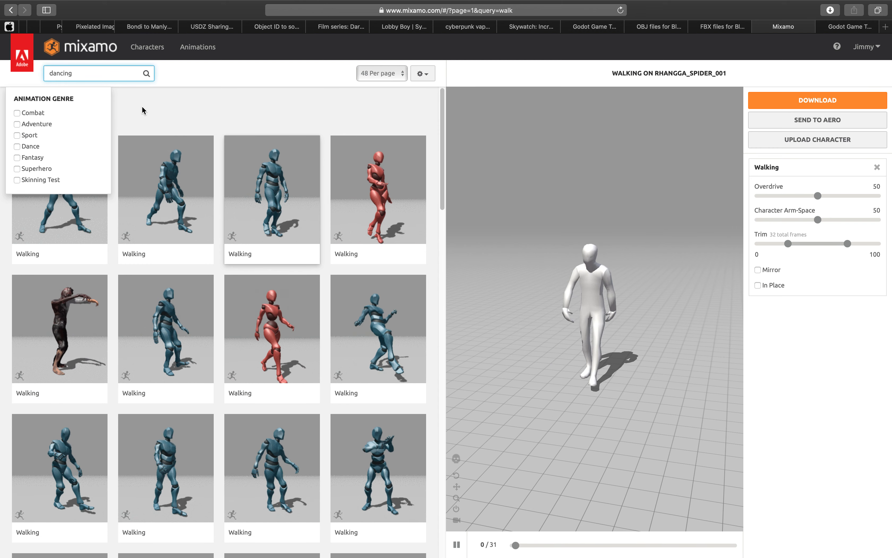
{"action": "key", "text": "Return"}
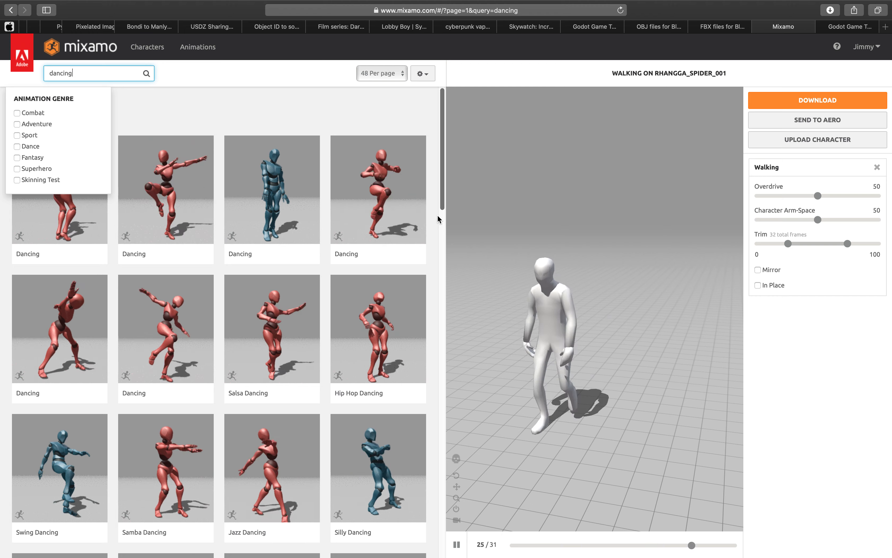
Apply the second Salsa Dancing animation from the dancing results to the character and start its download
{"action": "scroll", "coordinate": [393, 402], "scroll_direction": "down", "scroll_amount": 5}
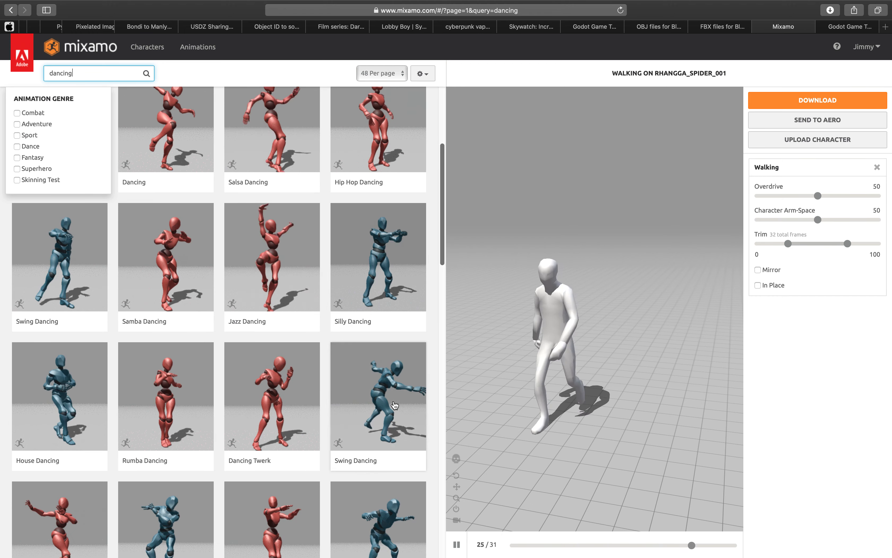
{"action": "scroll", "coordinate": [392, 403], "scroll_direction": "down", "scroll_amount": 3}
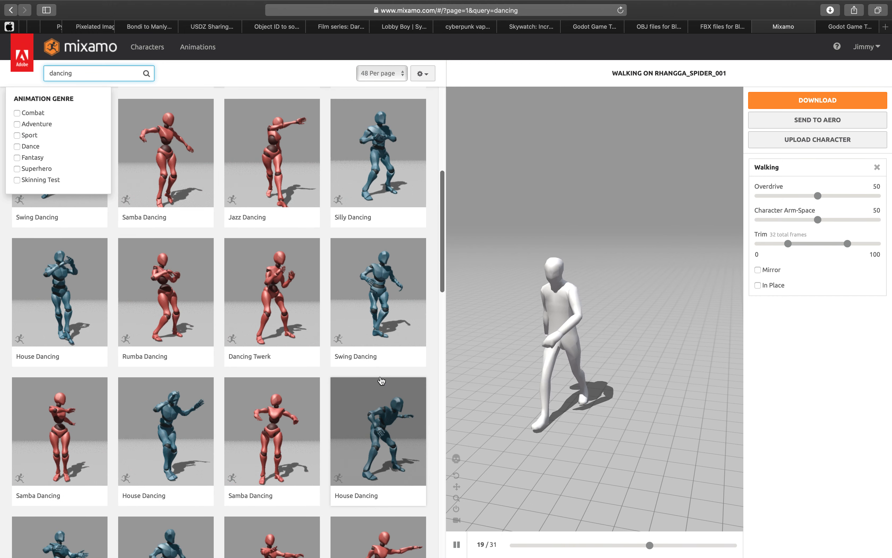
{"action": "scroll", "coordinate": [366, 337], "scroll_direction": "down", "scroll_amount": 5}
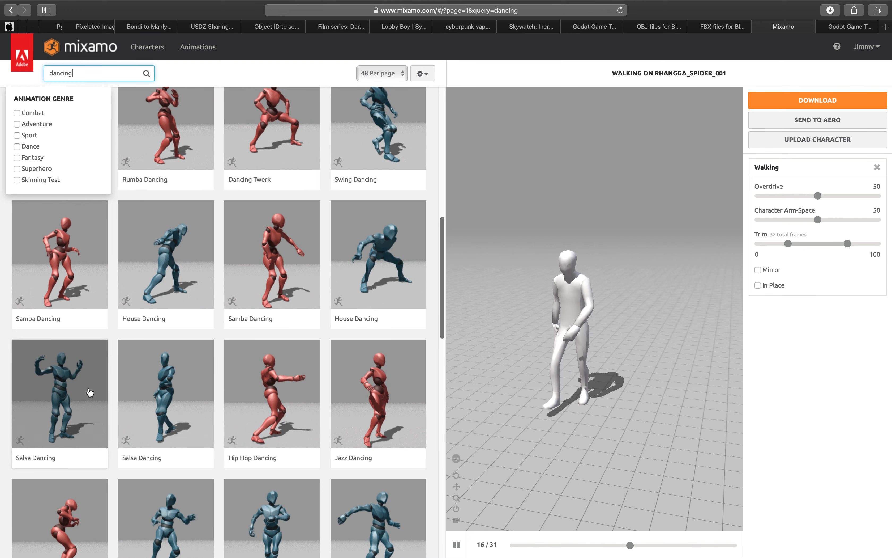
{"action": "left_click", "coordinate": [178, 398]}
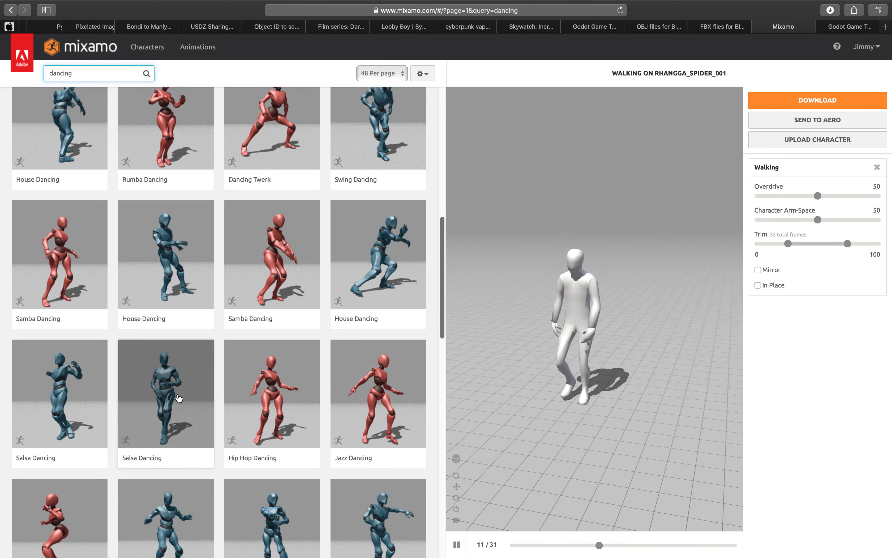
{"action": "scroll", "coordinate": [182, 401], "scroll_direction": "down", "scroll_amount": 4}
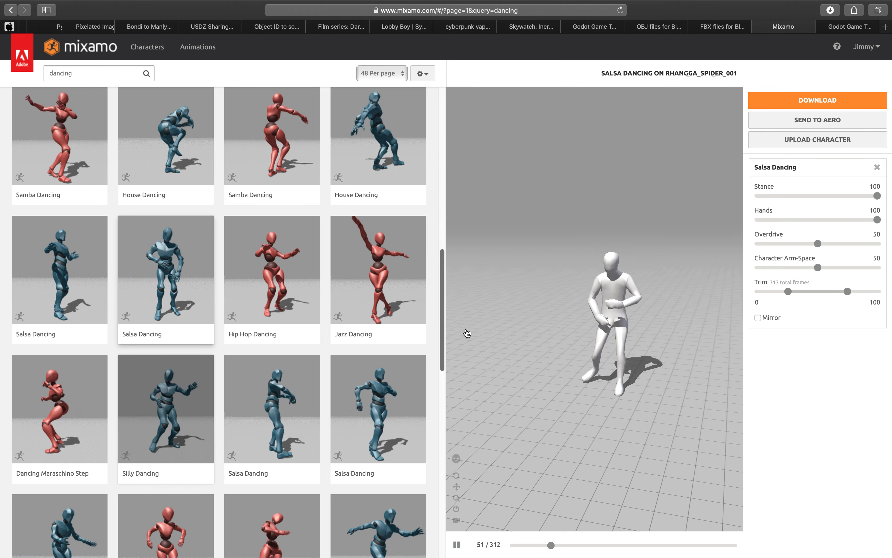
{"action": "left_click", "coordinate": [794, 107]}
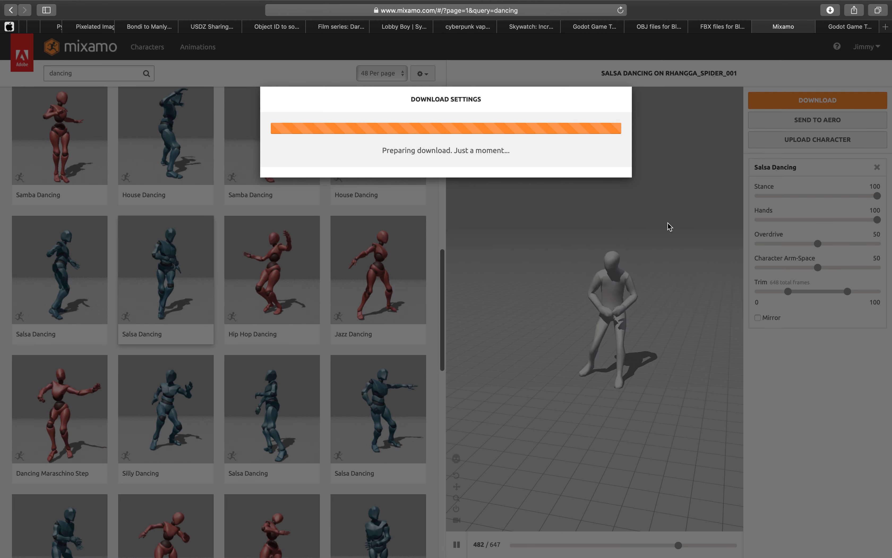
In the Downloads folder, move Walking-3.fbx and Salsa Dancing-2.fbx into _Spidey_Rhangga_Anim and expand that folder
{"action": "left_click", "coordinate": [831, 11]}
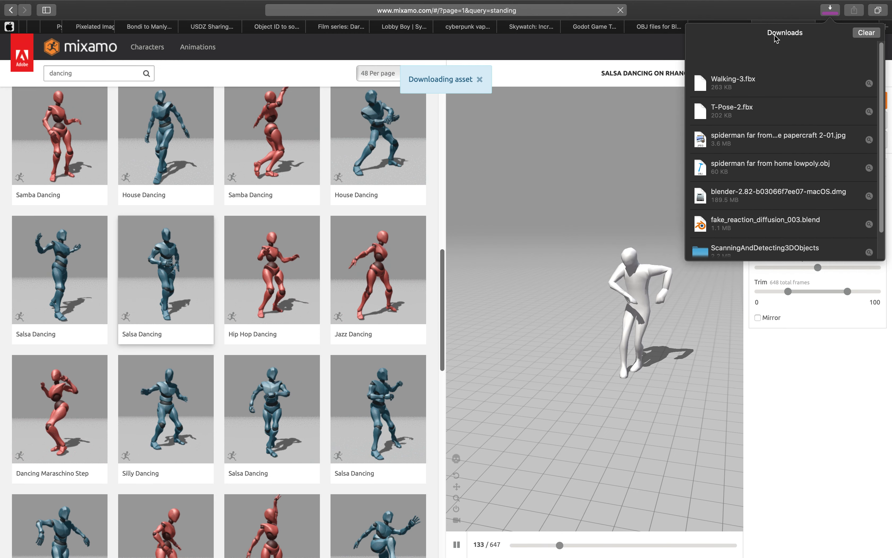
{"action": "key", "text": "ctrl+Left"}
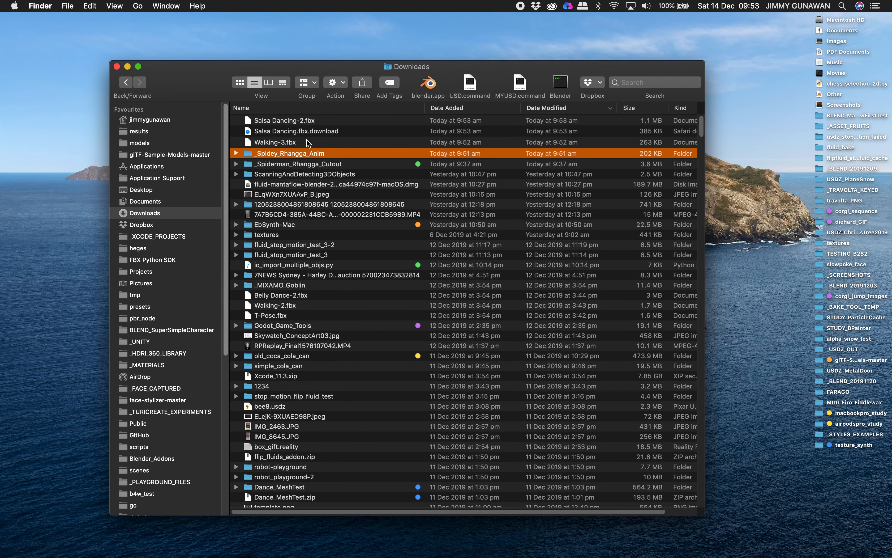
{"action": "left_click", "coordinate": [291, 144]}
{"action": "left_click_drag", "start_coordinate": [299, 149], "coordinate": [304, 141]}
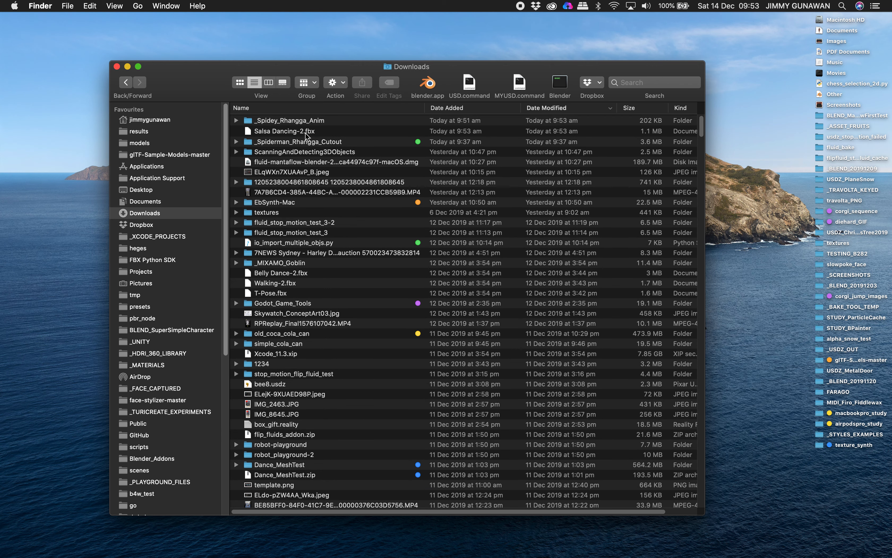
{"action": "left_click", "coordinate": [268, 132]}
{"action": "left_click_drag", "start_coordinate": [284, 128], "coordinate": [260, 121]}
{"action": "left_click", "coordinate": [237, 121]}
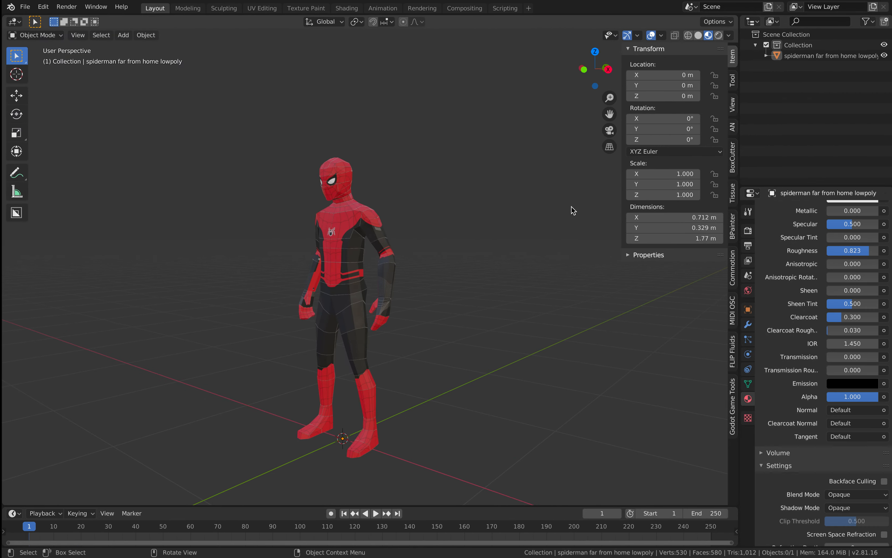
Switch to Blender, delete the unrigged Spiderman model from the scene and widen the Godot Game Tools sidebar
{"action": "middle_click_drag", "start_coordinate": [384, 220], "coordinate": [394, 219]}
{"action": "scroll", "coordinate": [397, 219], "scroll_direction": "down", "scroll_amount": 2}
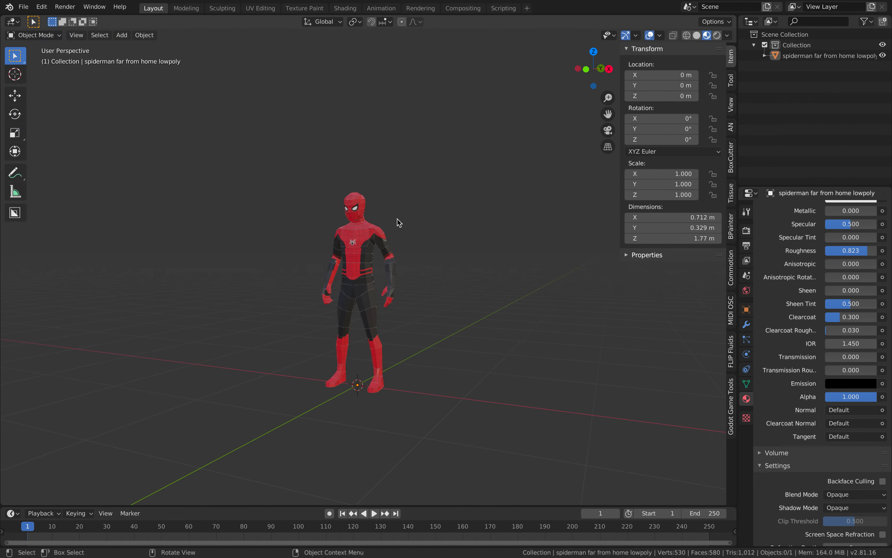
{"action": "key", "text": "a"}
{"action": "key", "text": "x"}
{"action": "left_click", "coordinate": [398, 221]}
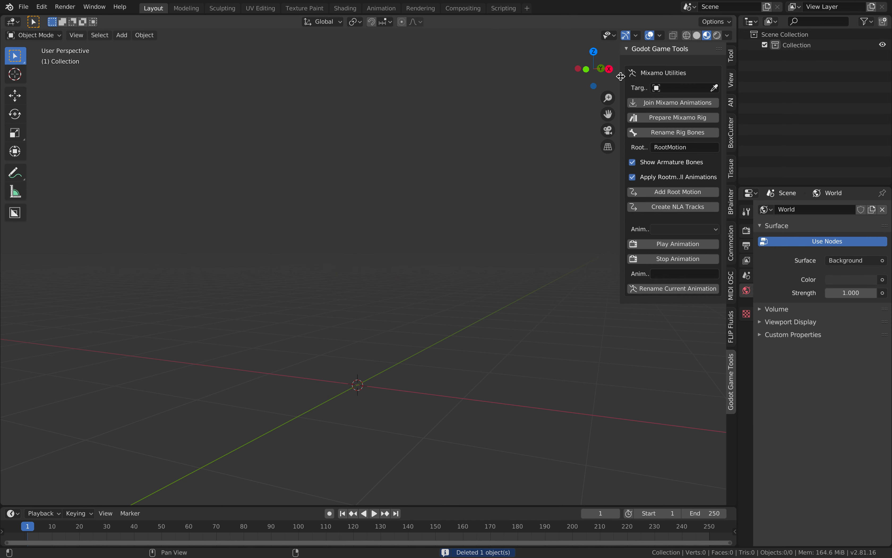
{"action": "left_click_drag", "start_coordinate": [616, 78], "coordinate": [585, 78]}
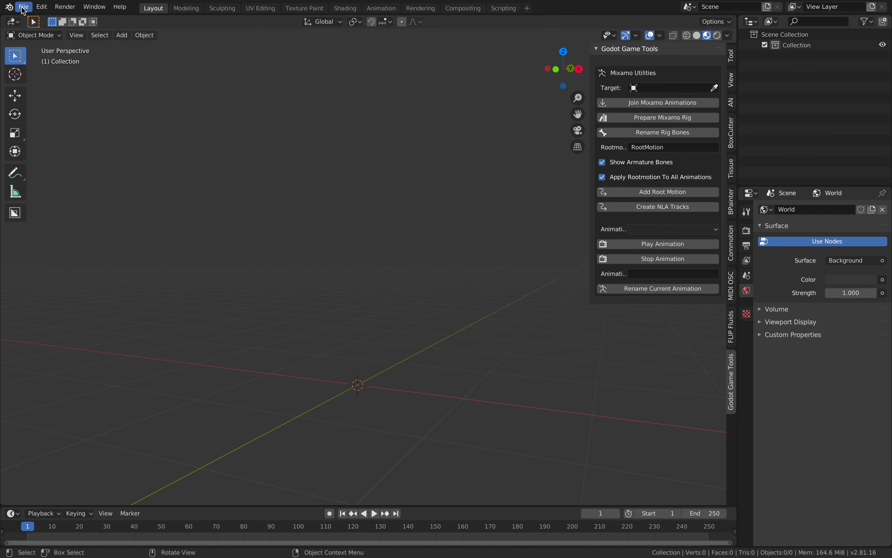
Import T-Pose-2.fbx from the _Spidey_Rhangga_Anim folder in Downloads as FBX with the default import options
{"action": "left_click", "coordinate": [23, 8]}
{"action": "mouse_move", "coordinate": [74, 150]}
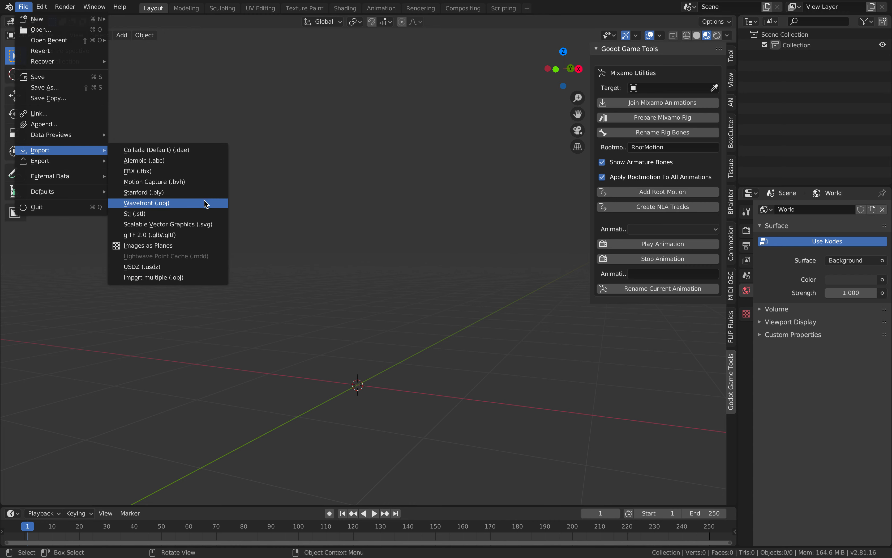
{"action": "left_click", "coordinate": [188, 173]}
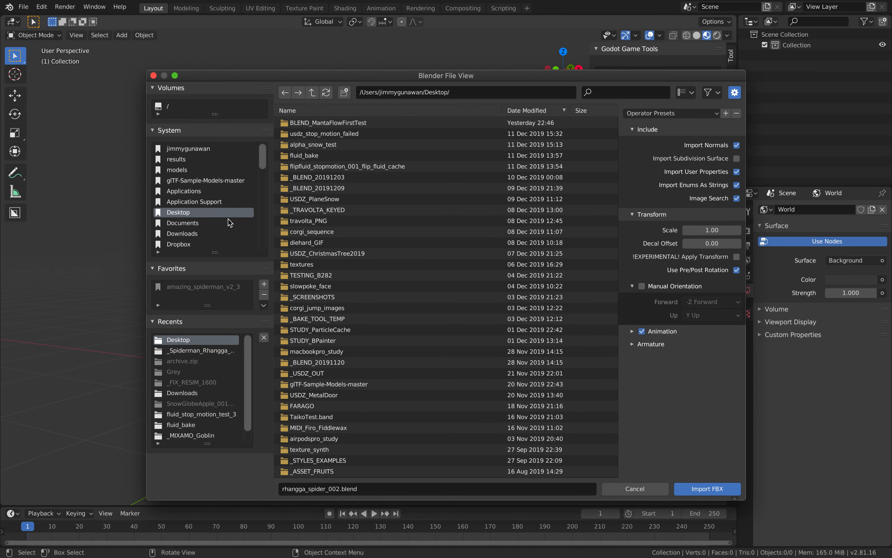
{"action": "left_click", "coordinate": [222, 233]}
{"action": "left_click", "coordinate": [356, 125]}
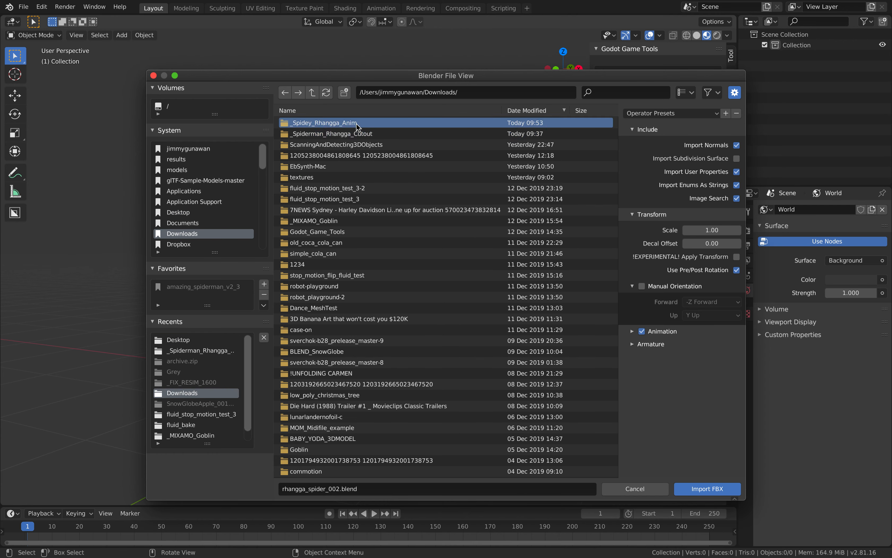
{"action": "left_click", "coordinate": [337, 146]}
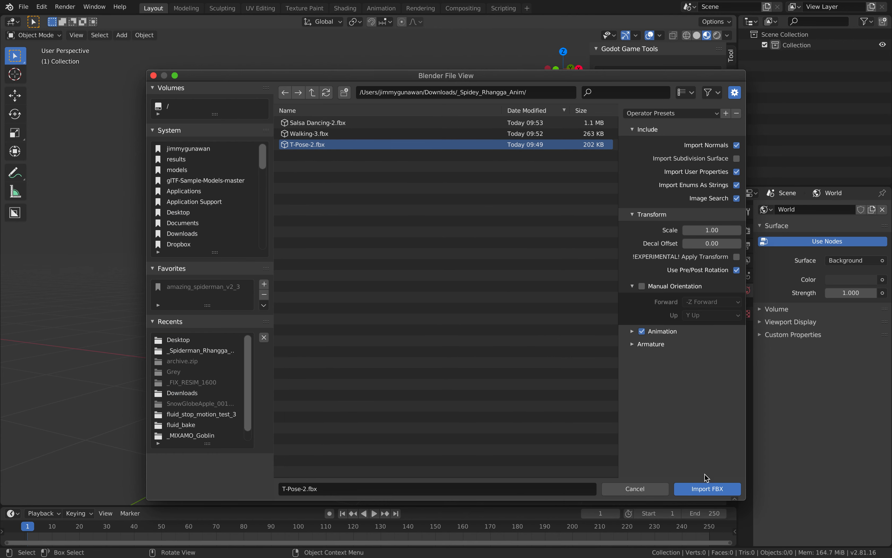
{"action": "left_click", "coordinate": [709, 489]}
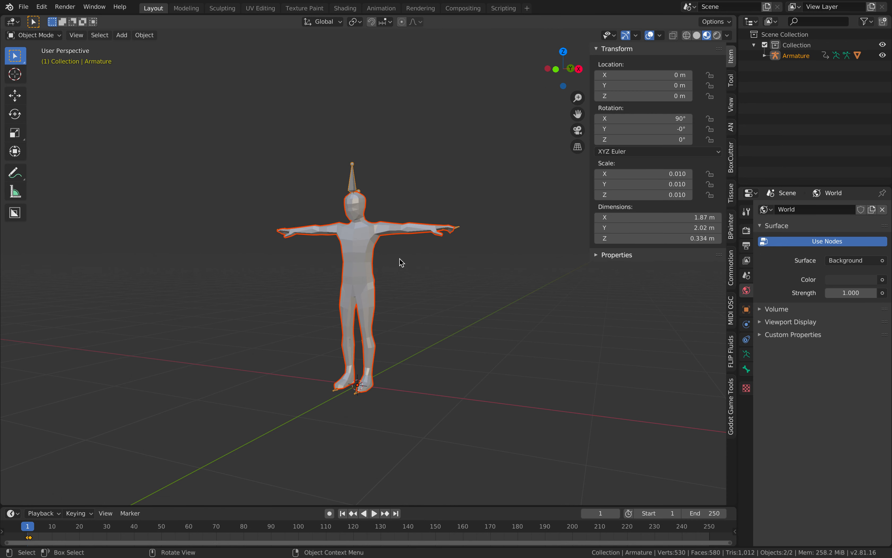
Set the imported Armature as the target for the Mixamo utilities in Godot Game Tools
{"action": "scroll", "coordinate": [428, 263], "scroll_direction": "up", "scroll_amount": 2}
{"action": "scroll", "coordinate": [463, 266], "scroll_direction": "down", "scroll_amount": 1}
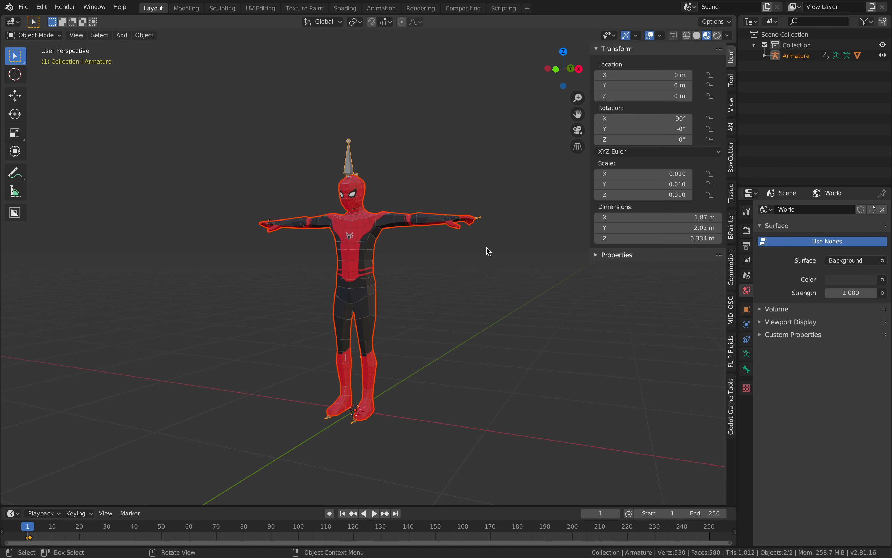
{"action": "middle_click_drag", "start_coordinate": [488, 250], "coordinate": [661, 127]}
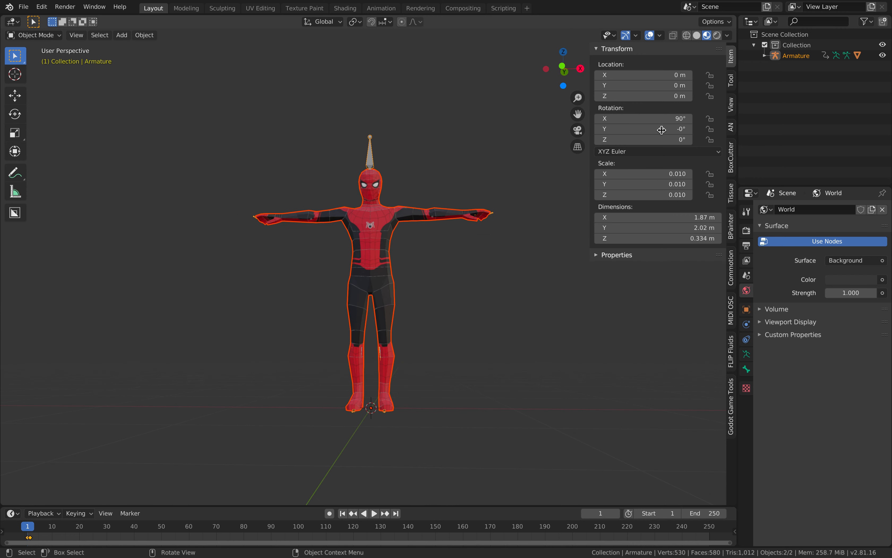
{"action": "left_click", "coordinate": [732, 418]}
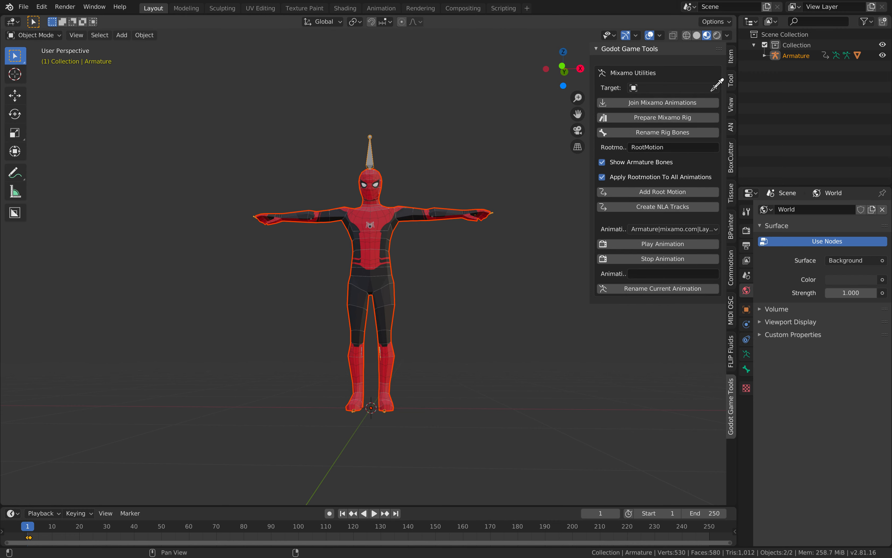
{"action": "left_click", "coordinate": [373, 159]}
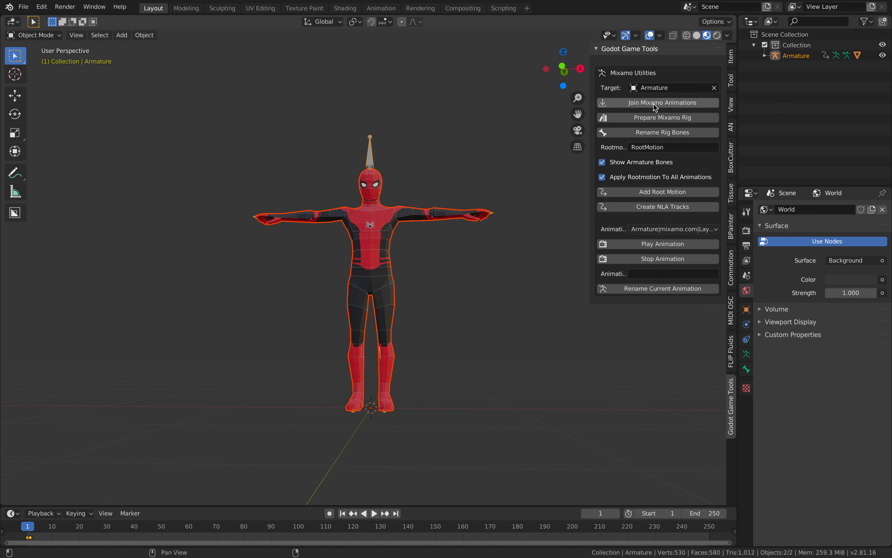
Join the Mixamo animations from the _Spidey_Rhangga_Anim folder in Downloads, with Salsa Dancing-2.fbx selected
{"action": "left_click", "coordinate": [688, 103]}
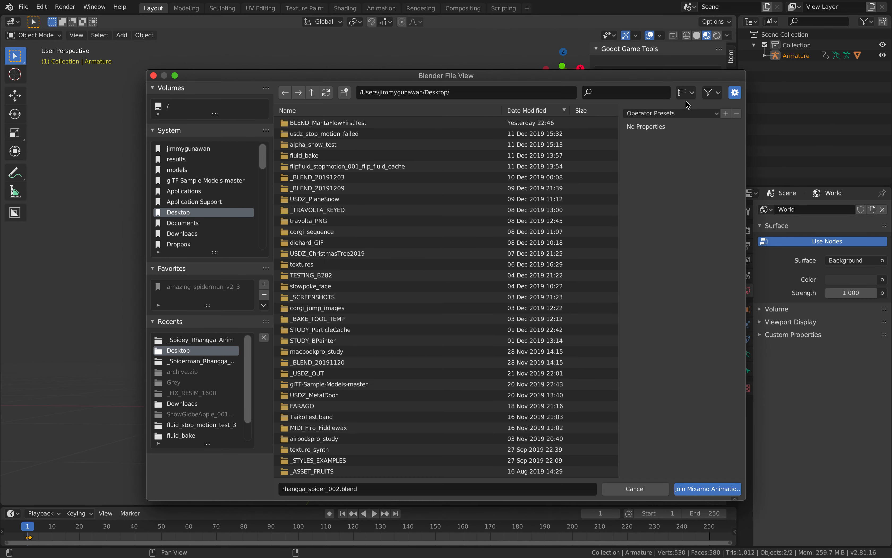
{"action": "left_click", "coordinate": [206, 235]}
{"action": "left_click", "coordinate": [323, 124]}
{"action": "left_click", "coordinate": [324, 145]}
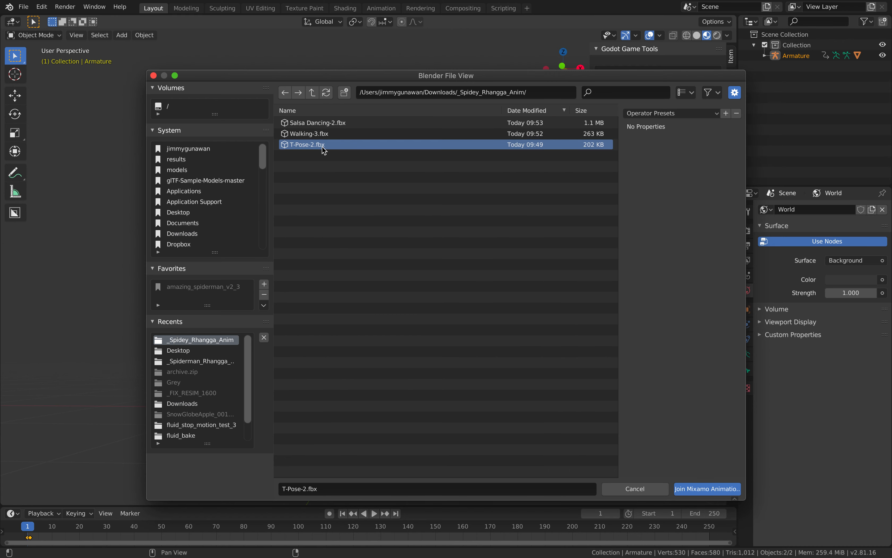
{"action": "left_click", "coordinate": [402, 122]}
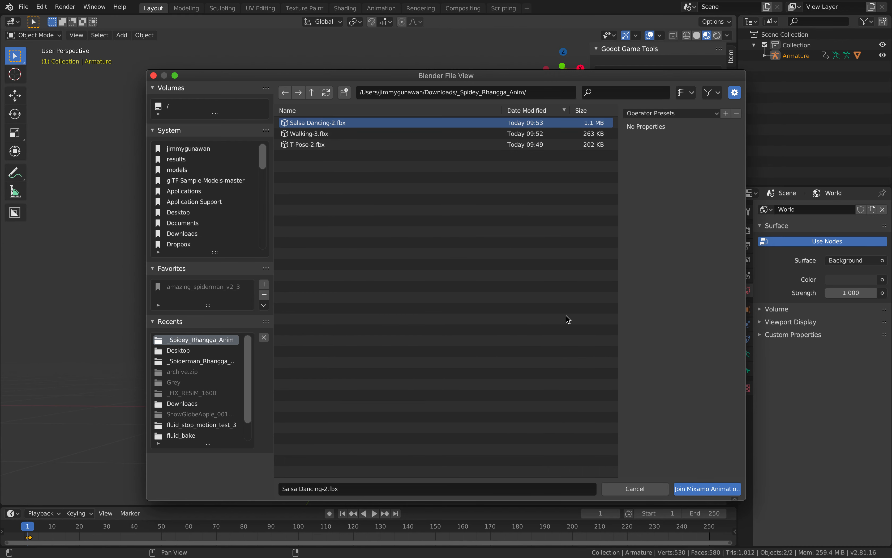
{"action": "left_click", "coordinate": [707, 488]}
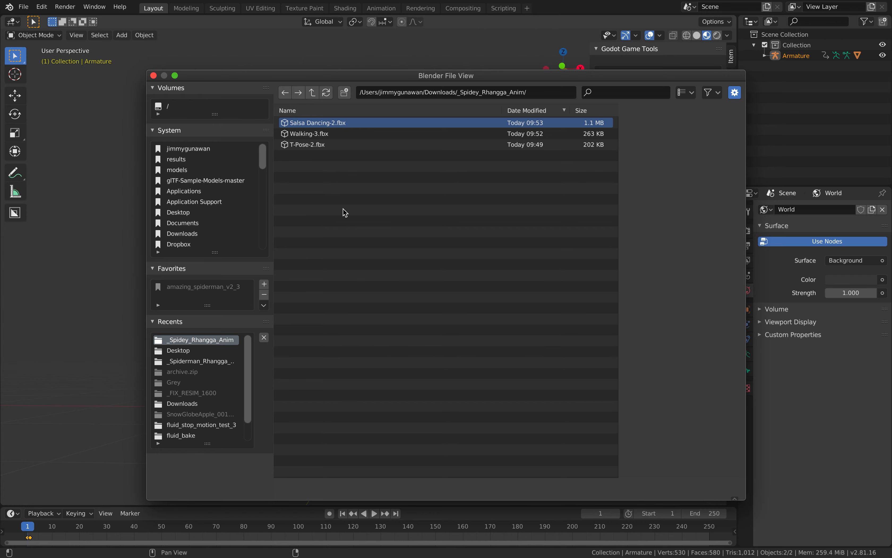
Switch to Mixamo, apply the Salsa Dancing animation from the lower samba row of the dancing results, and download it
{"action": "key", "text": "ctrl+Left"}
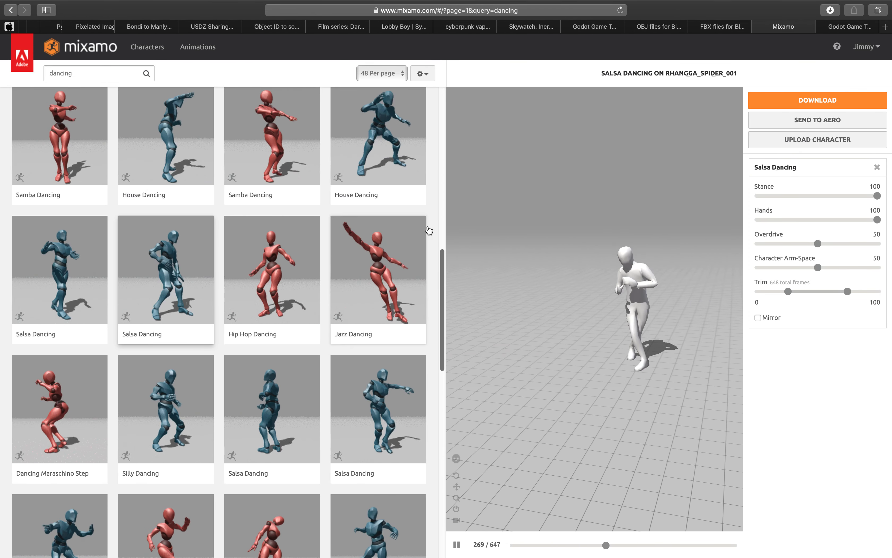
{"action": "scroll", "coordinate": [438, 406], "scroll_direction": "down", "scroll_amount": 8}
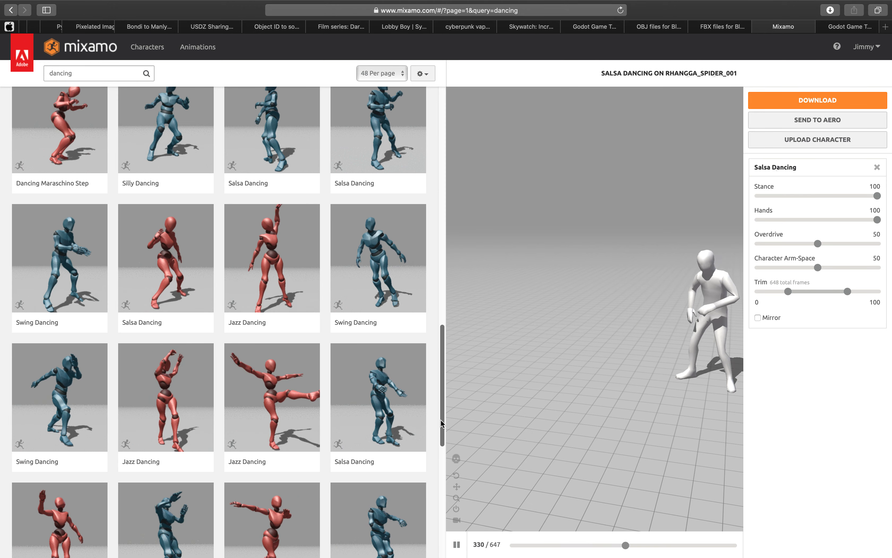
{"action": "scroll", "coordinate": [442, 462], "scroll_direction": "down", "scroll_amount": 3}
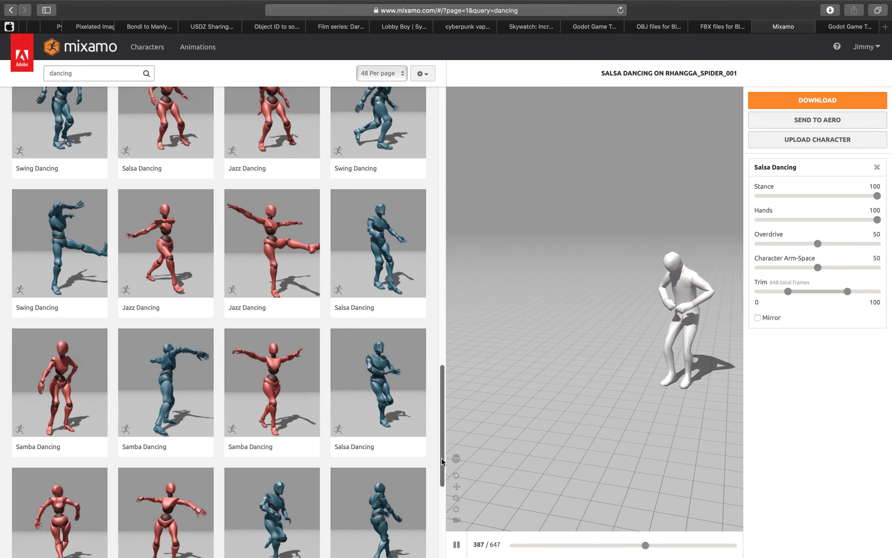
{"action": "left_click", "coordinate": [384, 373]}
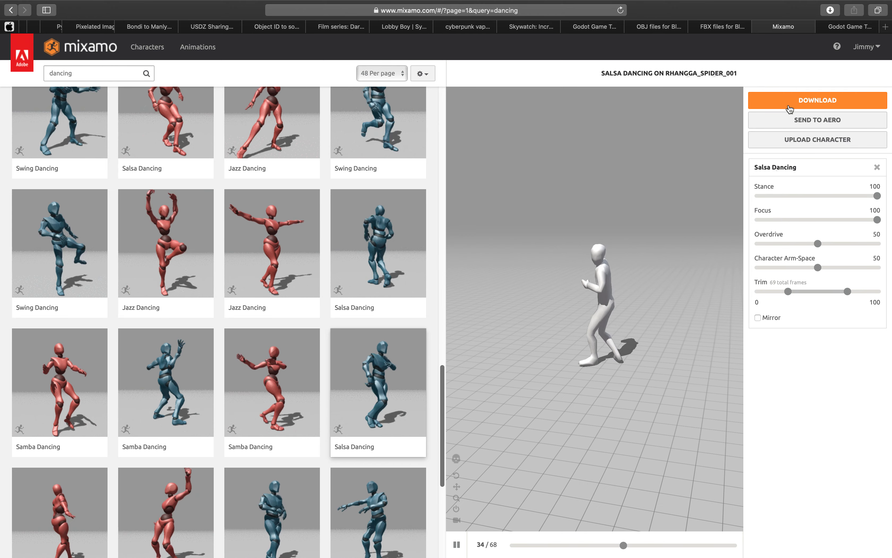
{"action": "left_click", "coordinate": [792, 105]}
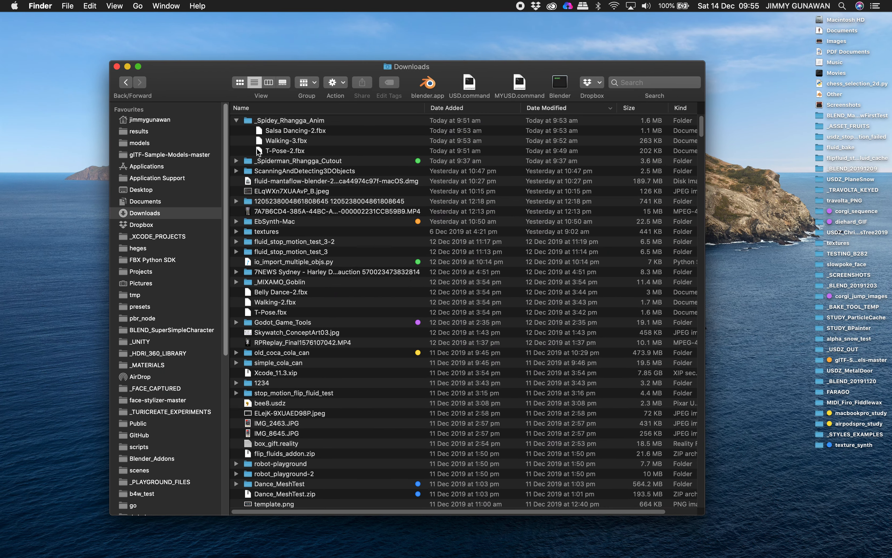
Check the FBX import log in Blender's terminal and the new Salsa Dancing-2.fbx in Downloads, and return to Blender
{"action": "left_click_drag", "start_coordinate": [191, 75], "coordinate": [270, 195]}
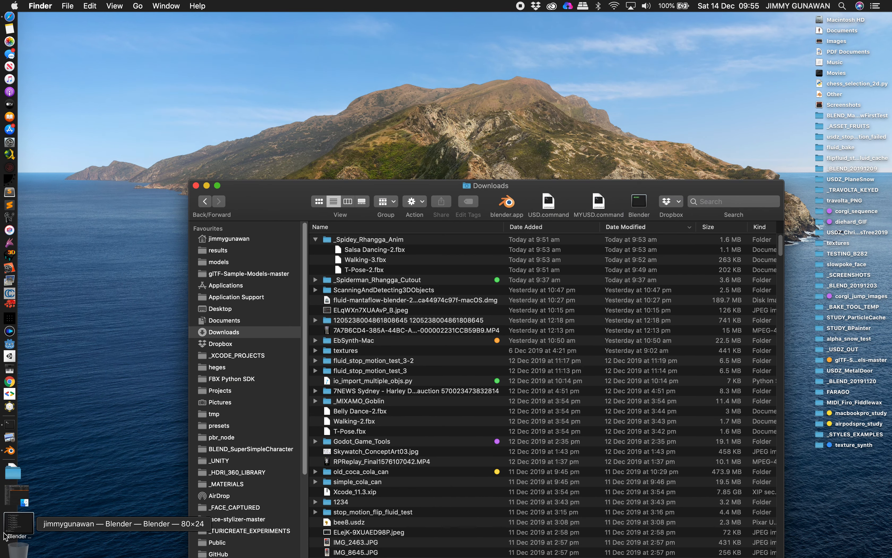
{"action": "left_click", "coordinate": [8, 525]}
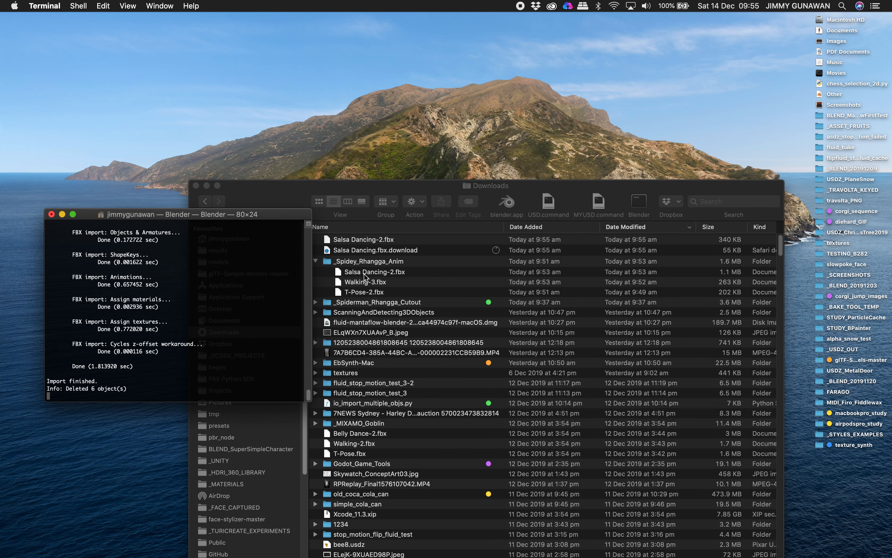
{"action": "left_click", "coordinate": [383, 242]}
{"action": "left_click", "coordinate": [390, 245]}
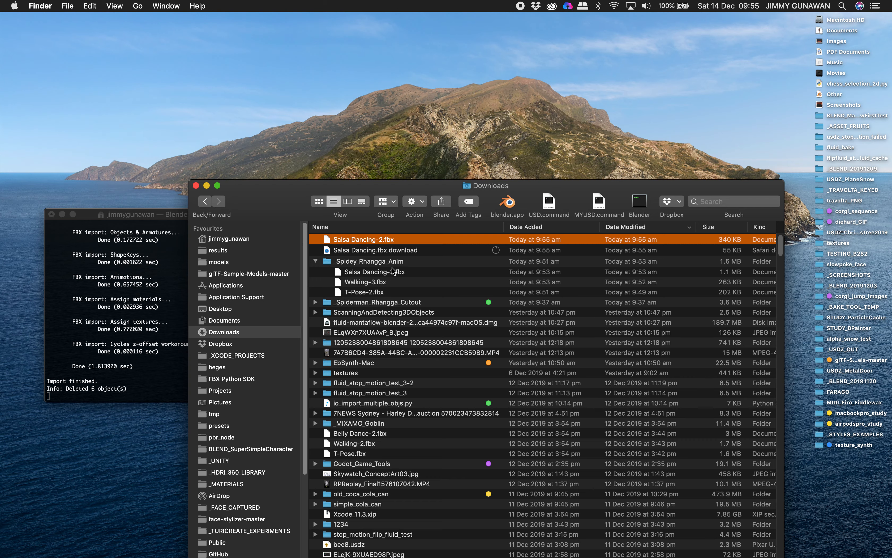
{"action": "key", "text": "ctrl+Right"}
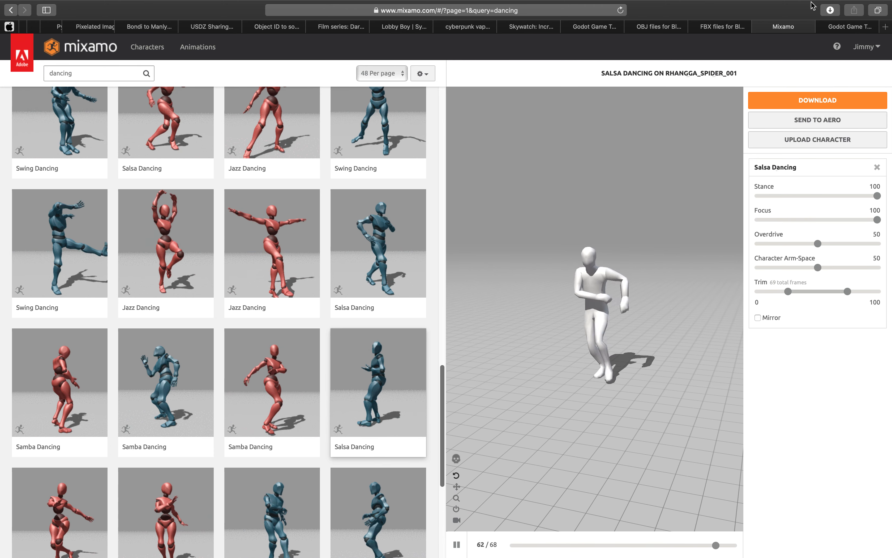
{"action": "left_click", "coordinate": [758, 27]}
{"action": "key", "text": "ctrl+Right"}
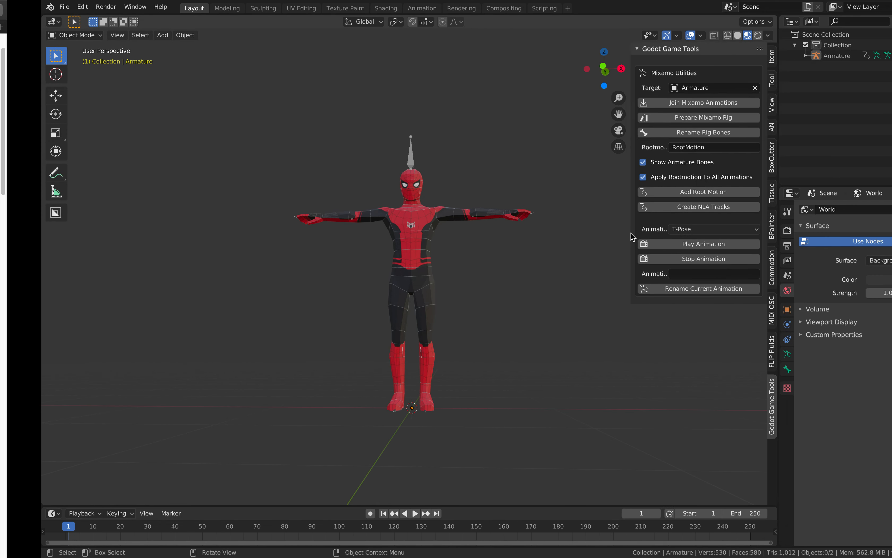
Select the Spiderman armature and choose Salsa Dancing-2 as the current animation in Godot Game Tools
{"action": "middle_click_drag", "start_coordinate": [461, 288], "coordinate": [465, 299]}
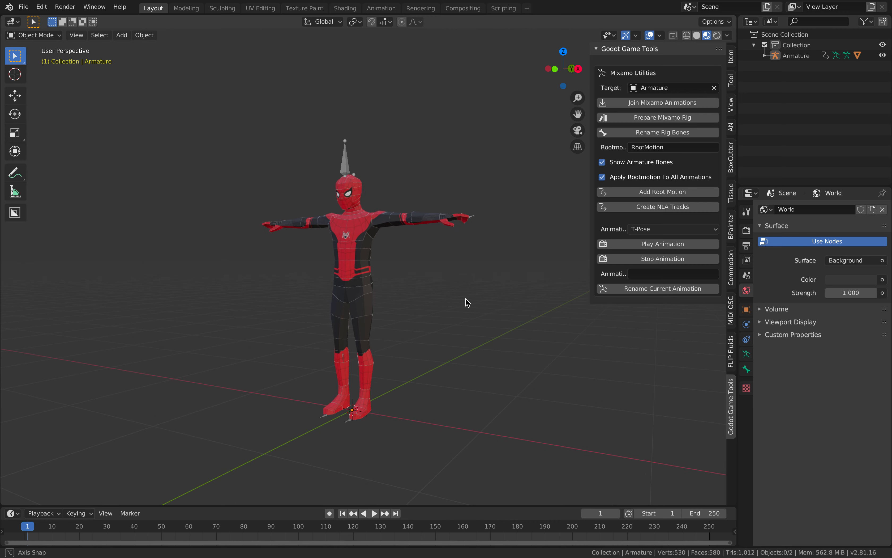
{"action": "left_click", "coordinate": [351, 169]}
{"action": "left_click", "coordinate": [637, 273]}
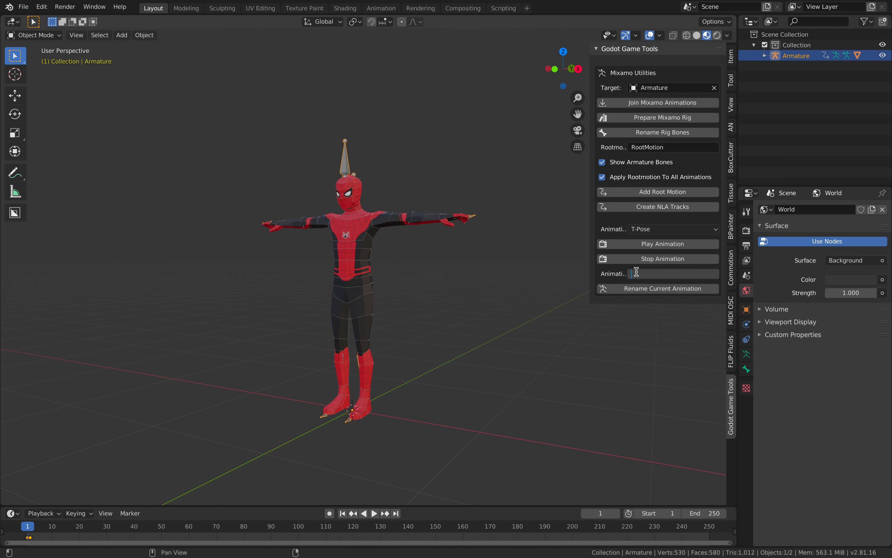
{"action": "left_click", "coordinate": [656, 230]}
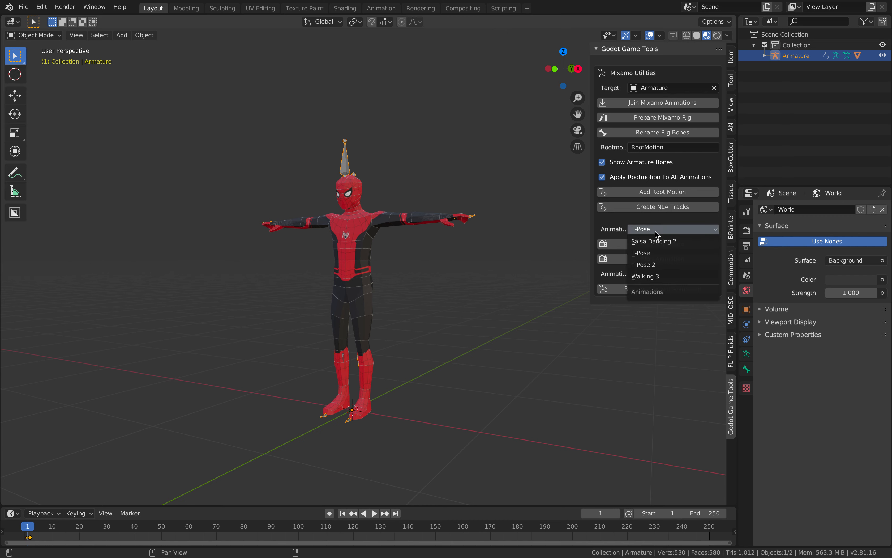
{"action": "left_click", "coordinate": [657, 265]}
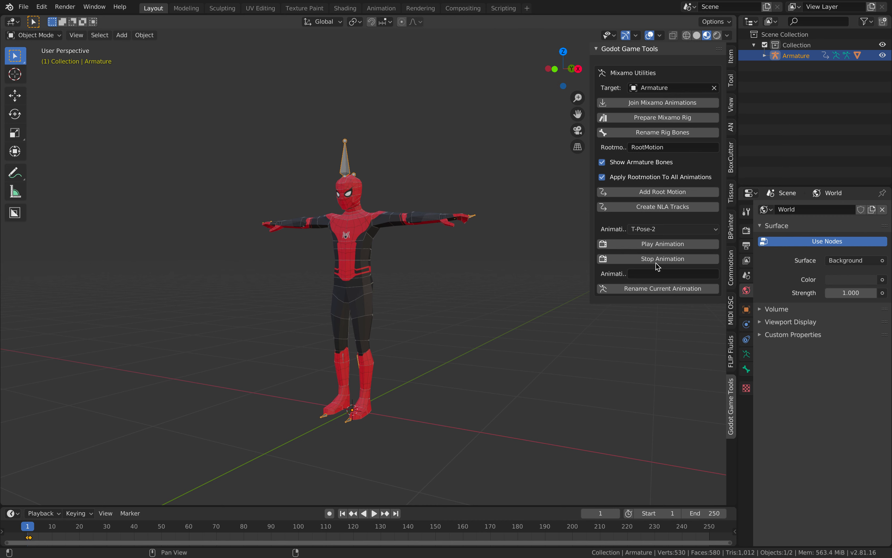
{"action": "left_click", "coordinate": [663, 229]}
{"action": "left_click", "coordinate": [663, 242]}
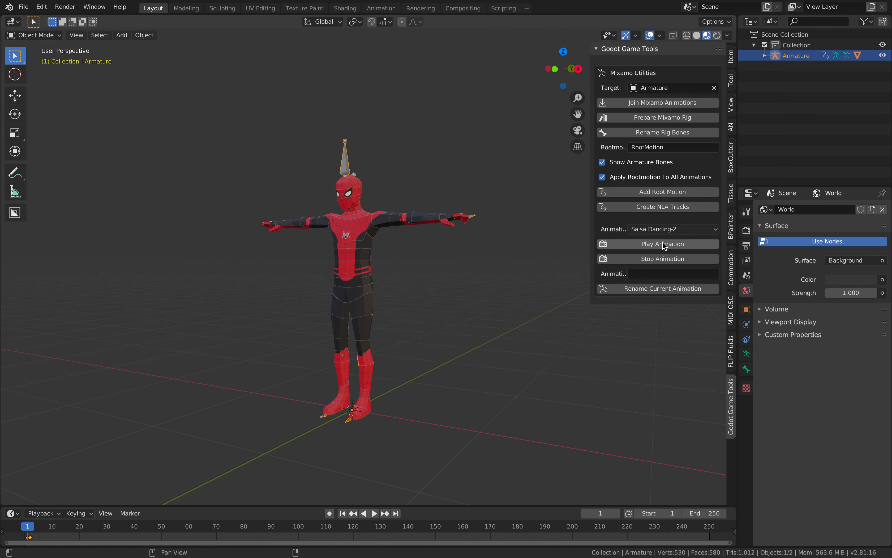
Play the Salsa Dancing-2 animation, switch the current animation to Walking-3, play it and stop playback
{"action": "left_click", "coordinate": [649, 244]}
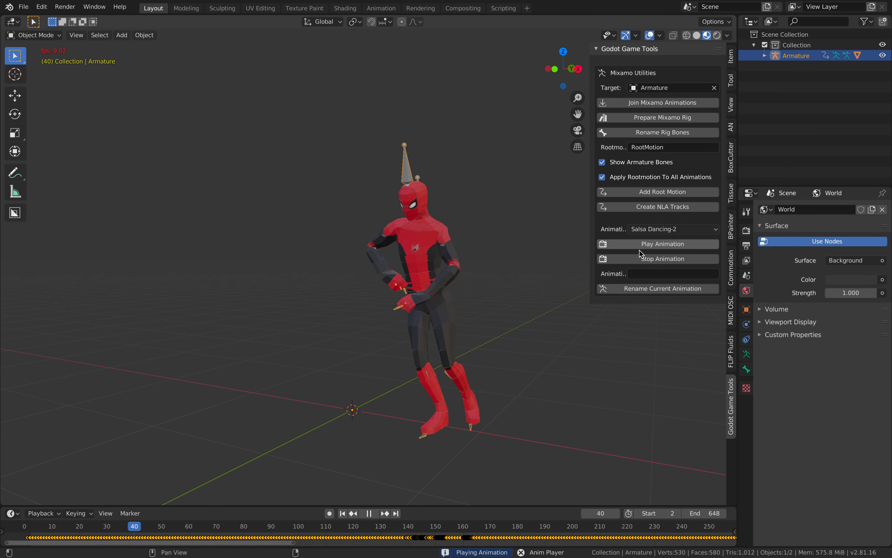
{"action": "left_click", "coordinate": [639, 231]}
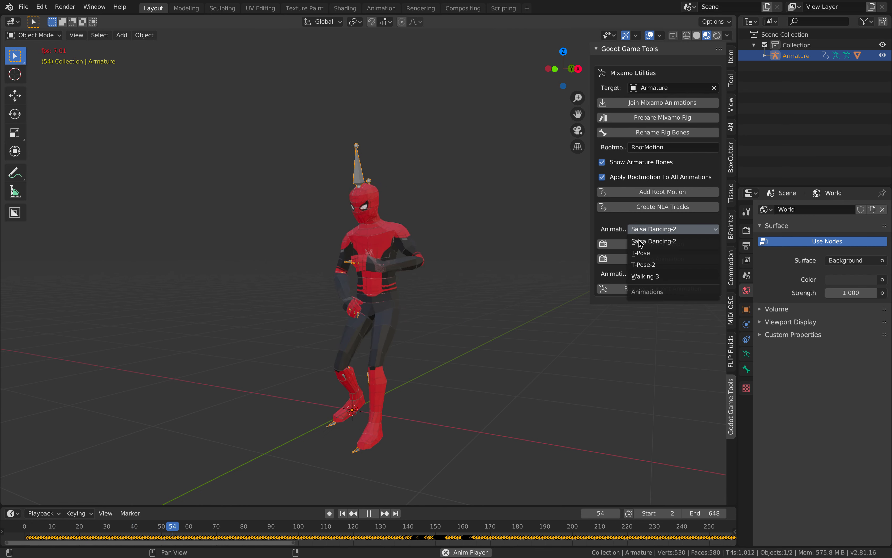
{"action": "left_click", "coordinate": [643, 276]}
{"action": "left_click", "coordinate": [651, 243]}
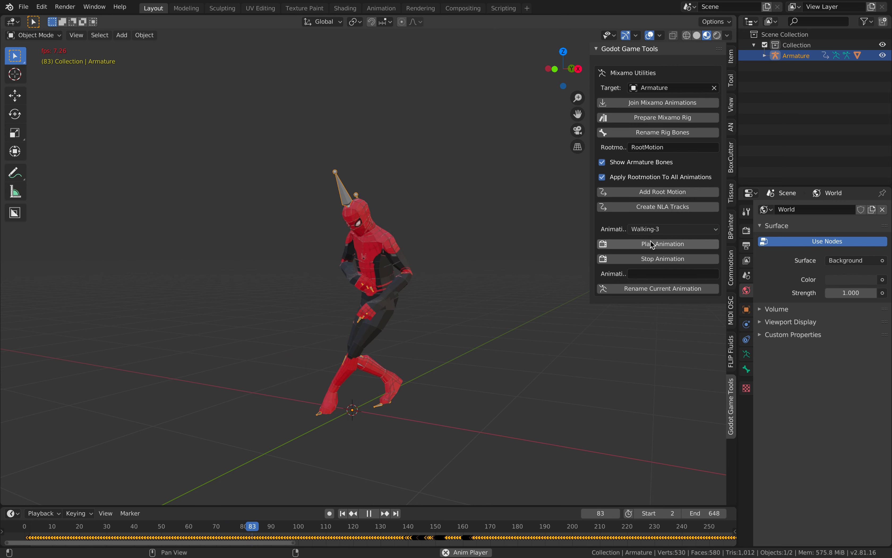
{"action": "left_click", "coordinate": [370, 514]}
{"action": "scroll", "coordinate": [360, 359], "scroll_direction": "down", "scroll_amount": 3}
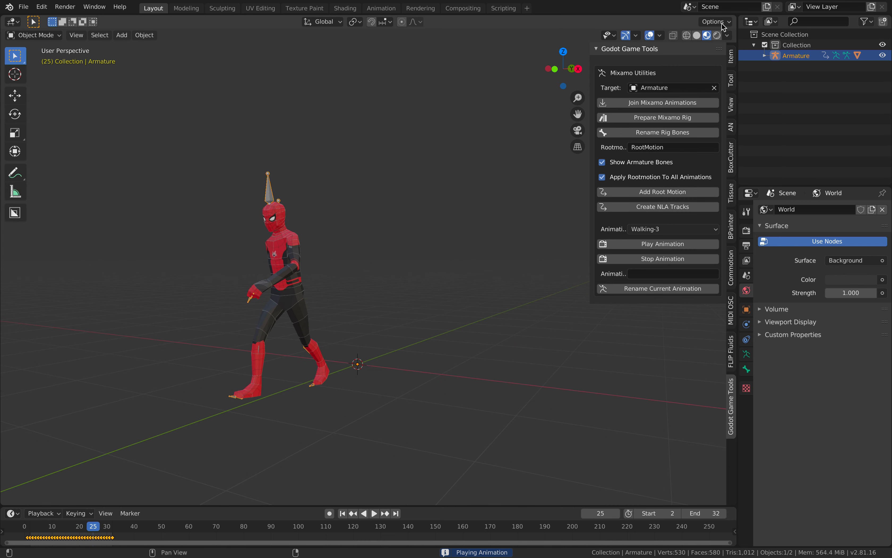
Split the 3D viewport, turn the upper area into a Nonlinear Animation editor and create NLA tracks from the armature's animations
{"action": "left_click_drag", "start_coordinate": [725, 197], "coordinate": [726, 209]}
{"action": "left_click", "coordinate": [13, 23]}
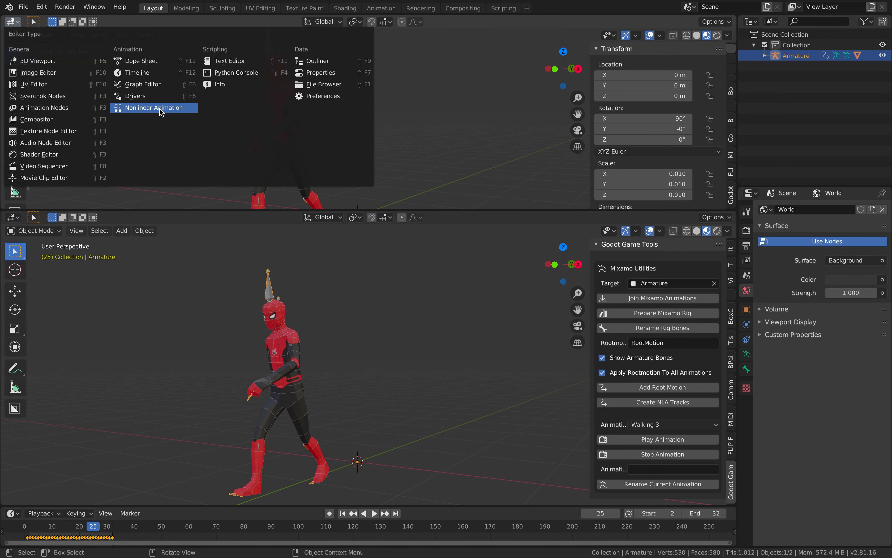
{"action": "left_click", "coordinate": [178, 109]}
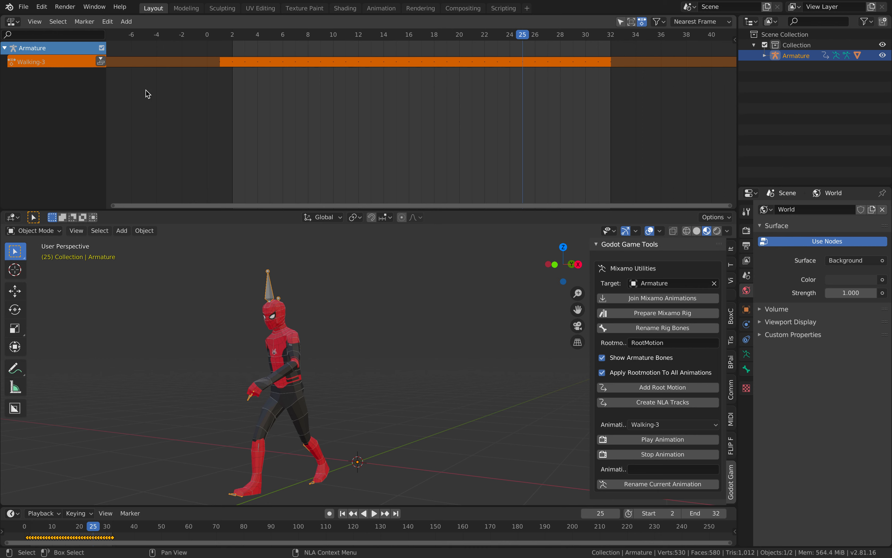
{"action": "left_click", "coordinate": [655, 401]}
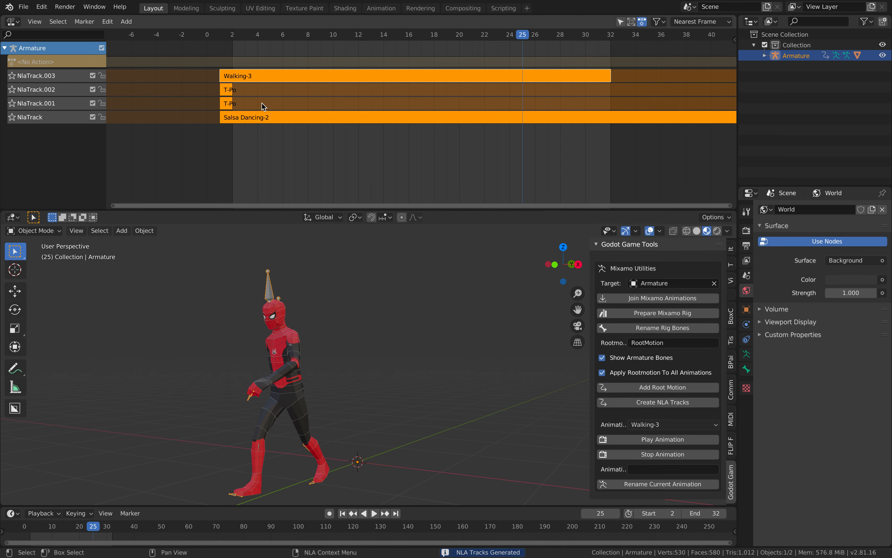
Disable the T-Pose track NlaTrack.001 and move the T-Pose-2 track NlaTrack.002 to the top of the track order
{"action": "left_click", "coordinate": [249, 109]}
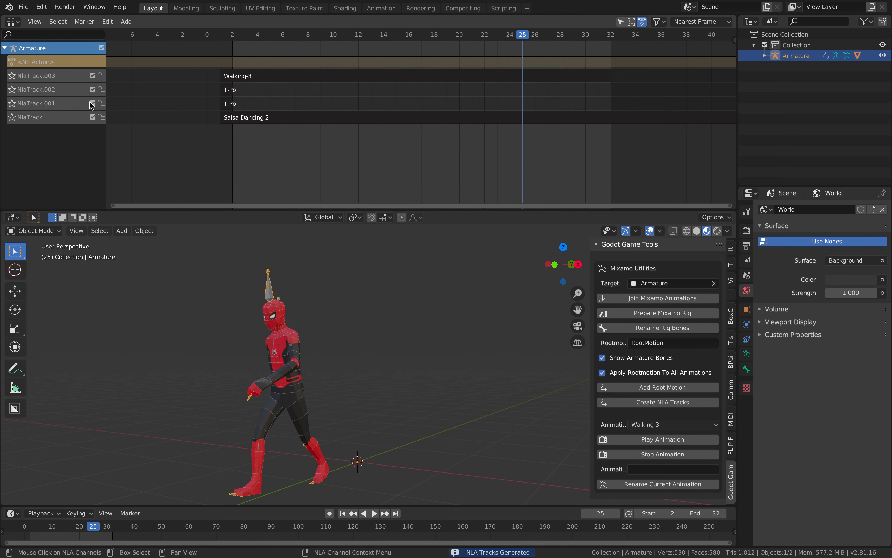
{"action": "left_click", "coordinate": [227, 94]}
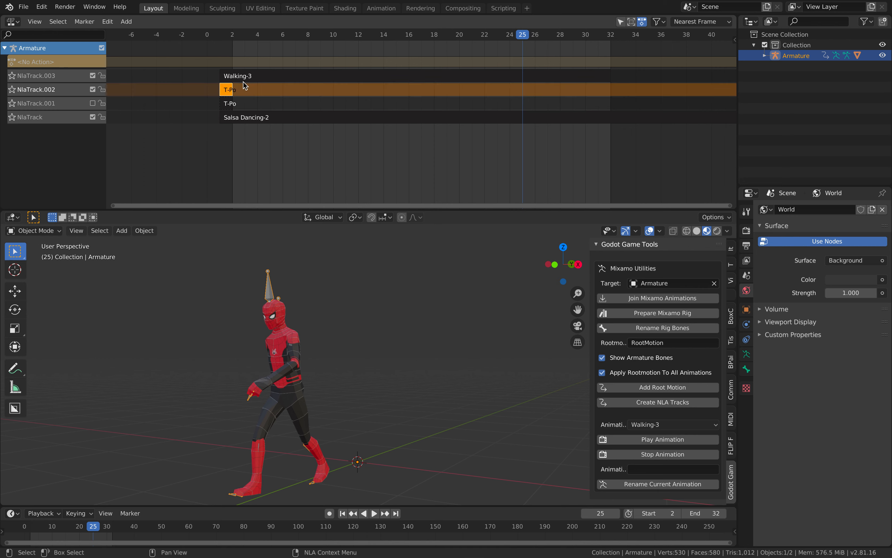
{"action": "mouse_move", "coordinate": [63, 85]}
{"action": "left_mouse_down"}
{"action": "mouse_move", "coordinate": [61, 71]}
{"action": "mouse_move", "coordinate": [49, 67]}
{"action": "mouse_move", "coordinate": [52, 88]}
{"action": "mouse_move", "coordinate": [51, 73]}
{"action": "left_mouse_up"}
{"action": "right_click", "coordinate": [52, 77]}
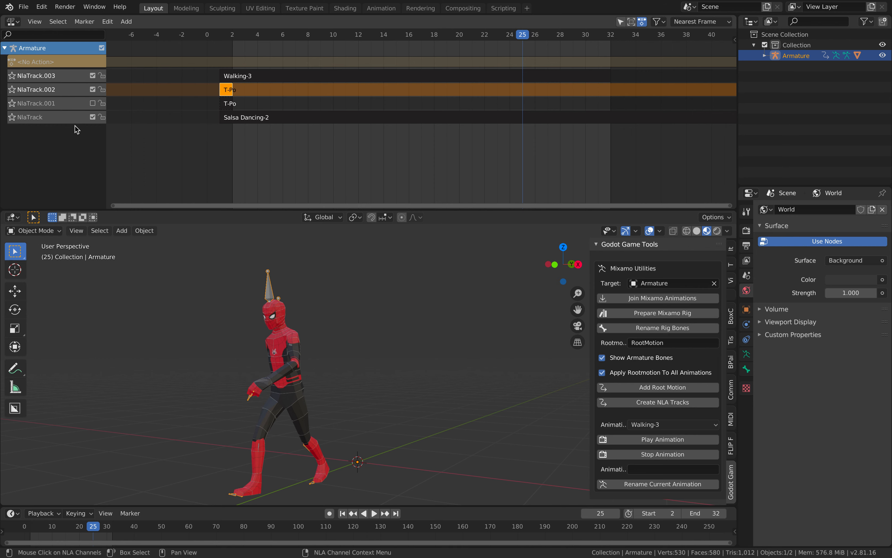
{"action": "right_click", "coordinate": [46, 93]}
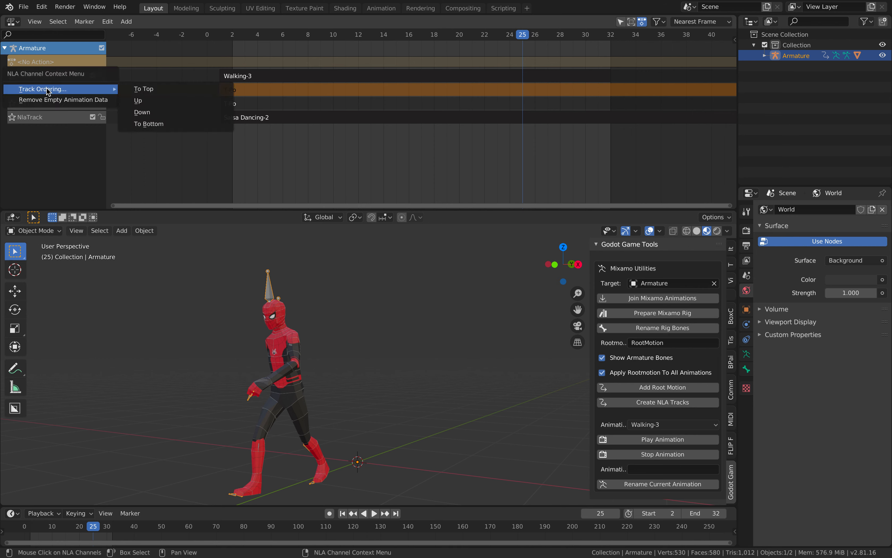
{"action": "left_click", "coordinate": [144, 90]}
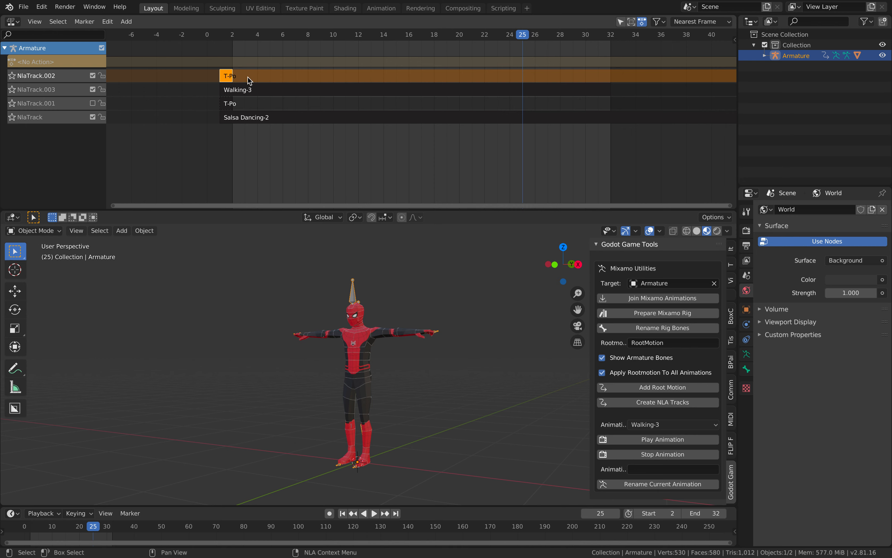
Stagger the NLA strips so T-Pose-2 starts at frame 2, Walking-3 at frame 3 and Salsa Dancing-2 at frame 8
{"action": "left_click_drag", "start_coordinate": [255, 76], "coordinate": [375, 120]}
{"action": "left_click", "coordinate": [268, 91]}
{"action": "left_click", "coordinate": [283, 117]}
{"action": "left_click_drag", "start_coordinate": [263, 35], "coordinate": [246, 36]}
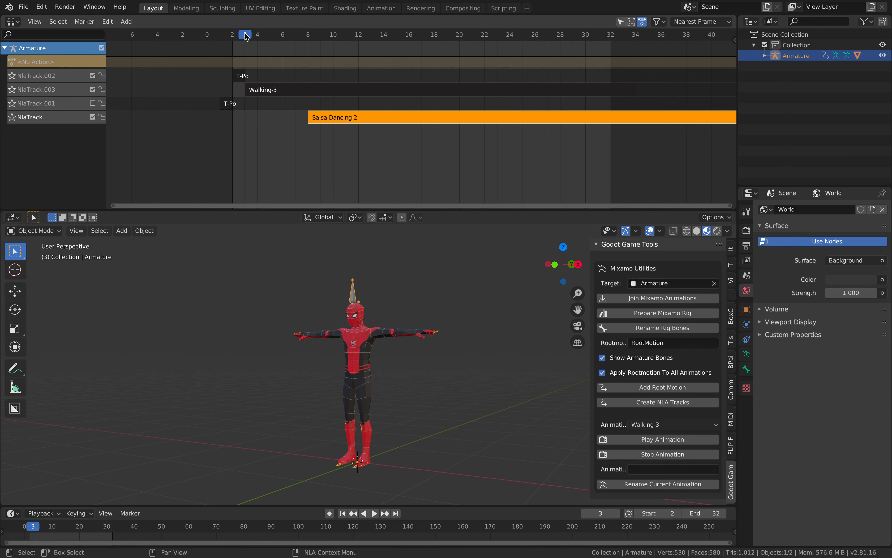
Show the T-Pose-2 strip's properties in a widened NLA editor and set its blending to Combine
{"action": "left_click", "coordinate": [242, 75]}
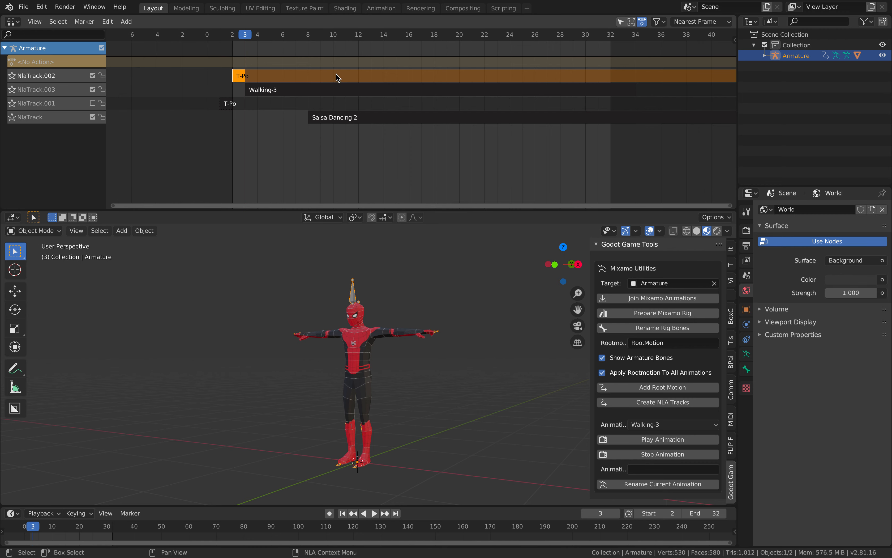
{"action": "left_click", "coordinate": [734, 41]}
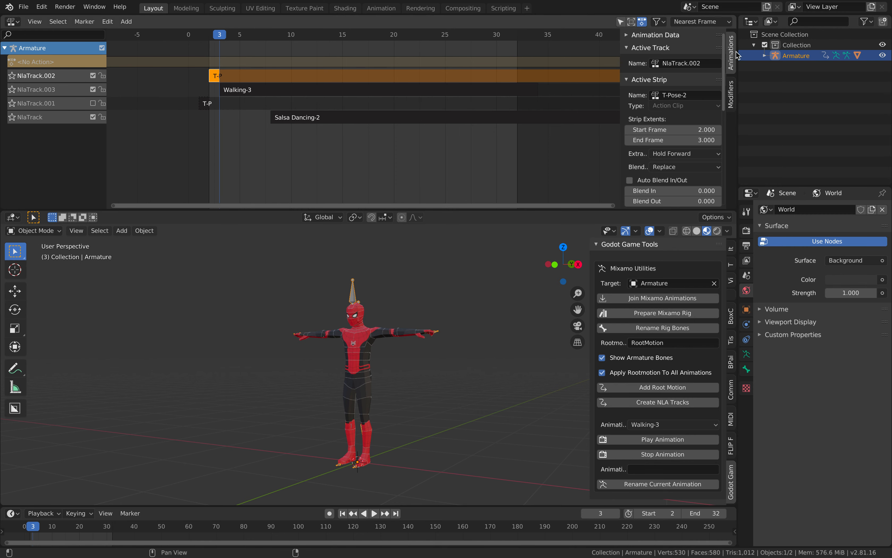
{"action": "left_click_drag", "start_coordinate": [737, 52], "coordinate": [824, 52]}
{"action": "left_click_drag", "start_coordinate": [705, 158], "coordinate": [657, 158]}
{"action": "left_click", "coordinate": [724, 168]}
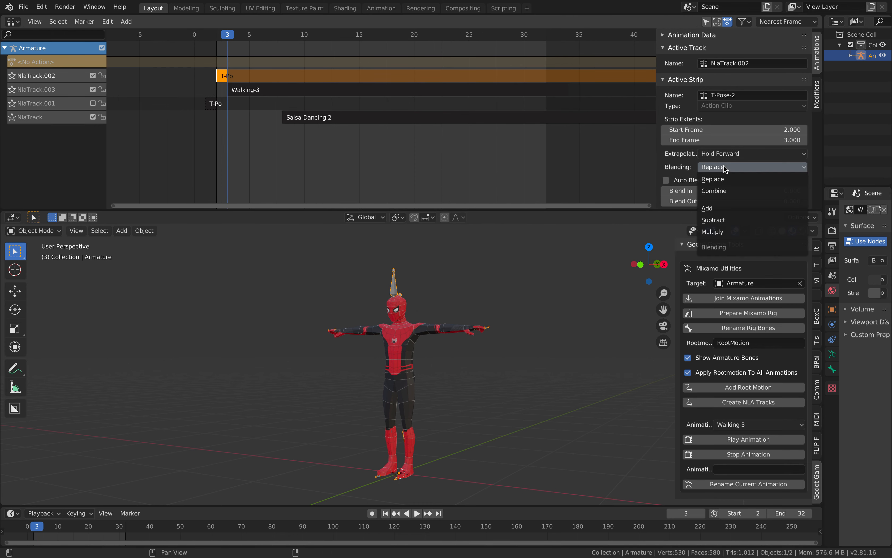
{"action": "left_click", "coordinate": [727, 190]}
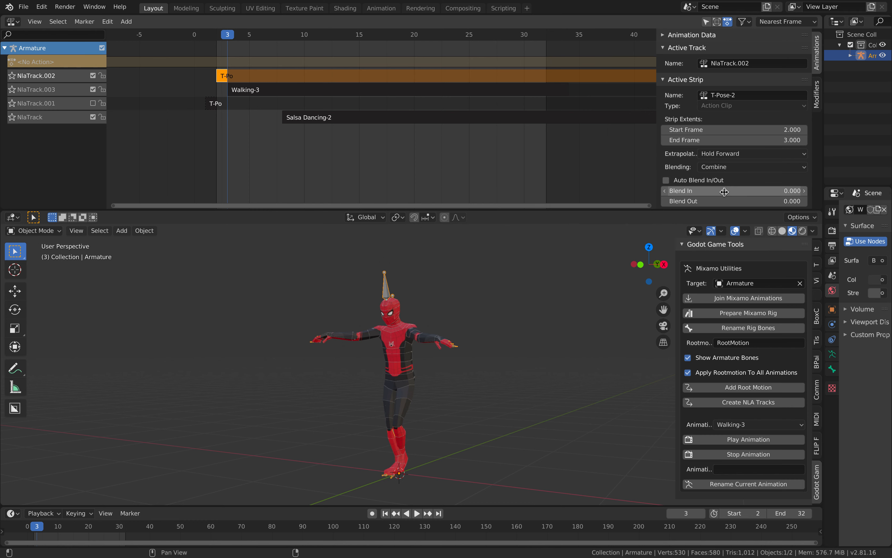
Play the combined strips, stop playback and scrub from frame 3 to frame 6 to check the blended pose
{"action": "key", "text": "space"}
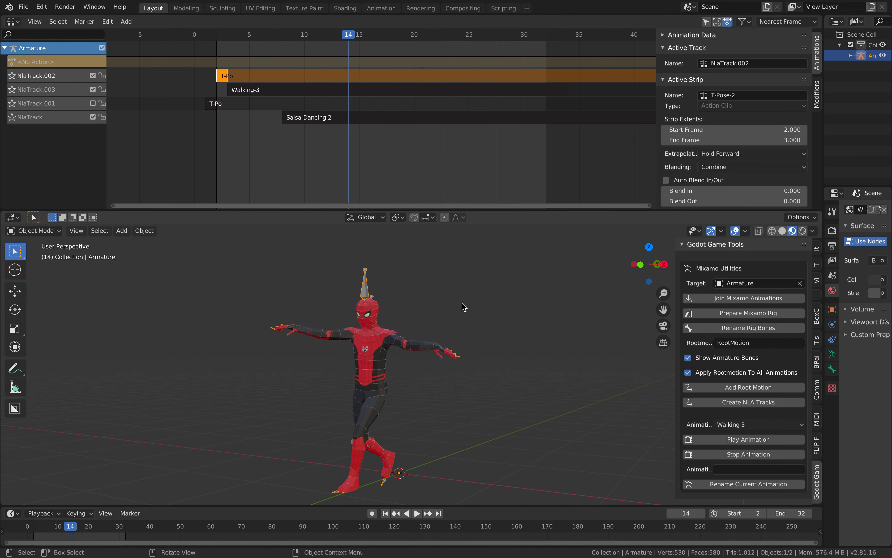
{"action": "key", "text": "space"}
{"action": "left_click", "coordinate": [254, 80]}
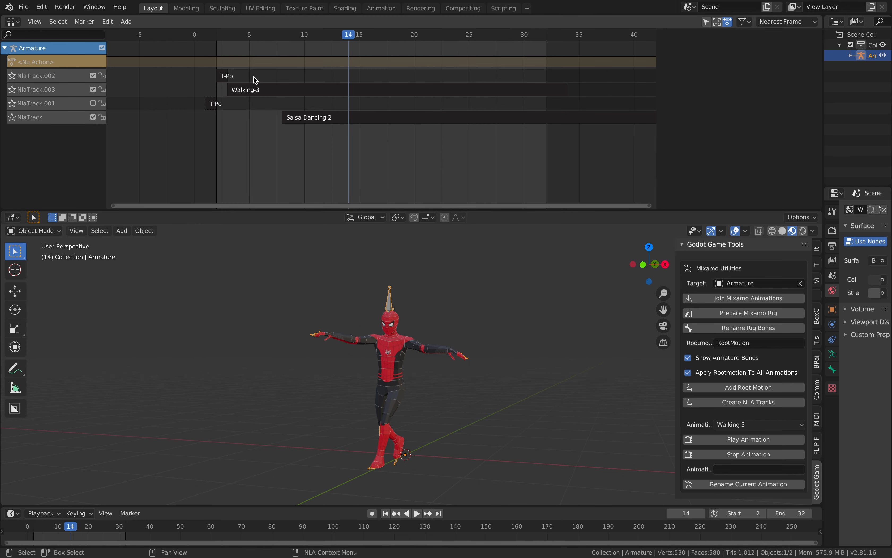
{"action": "left_click_drag", "start_coordinate": [228, 36], "coordinate": [261, 35]}
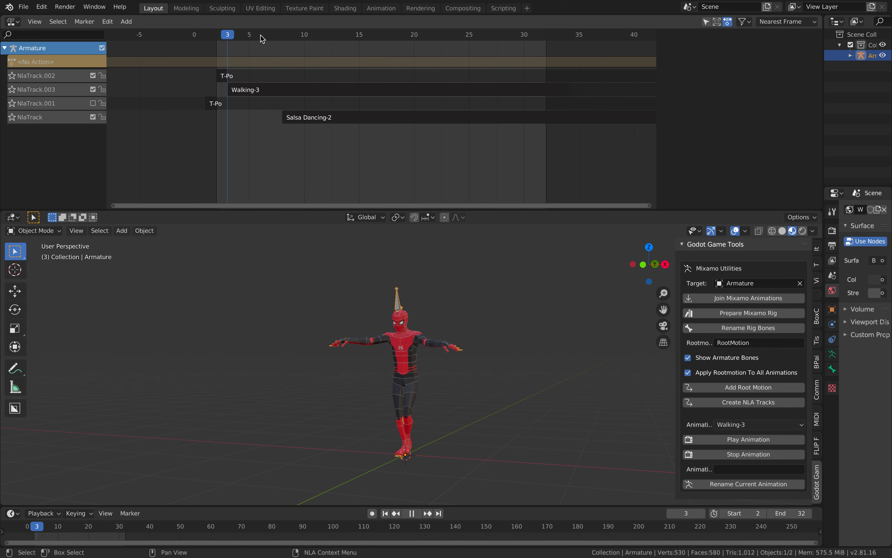
Select the T-Pose-2 strip, make the NLA editor taller and review the strip's properties down to its Evaluation settings
{"action": "left_click", "coordinate": [225, 77]}
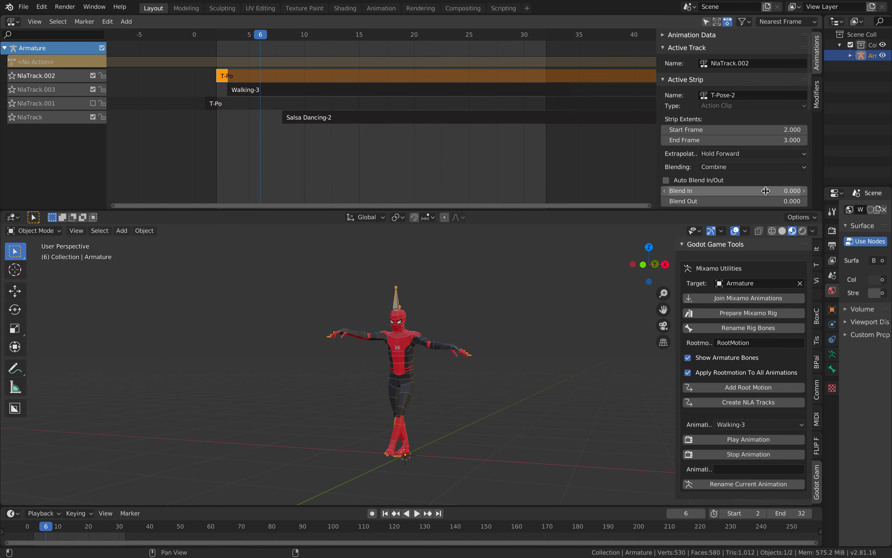
{"action": "left_click_drag", "start_coordinate": [768, 211], "coordinate": [768, 236]}
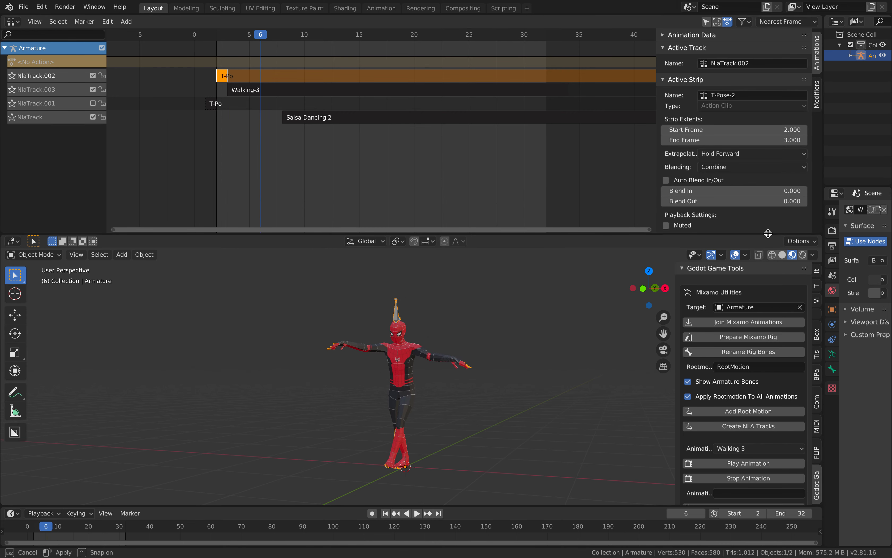
{"action": "scroll", "coordinate": [710, 186], "scroll_direction": "down", "scroll_amount": 2}
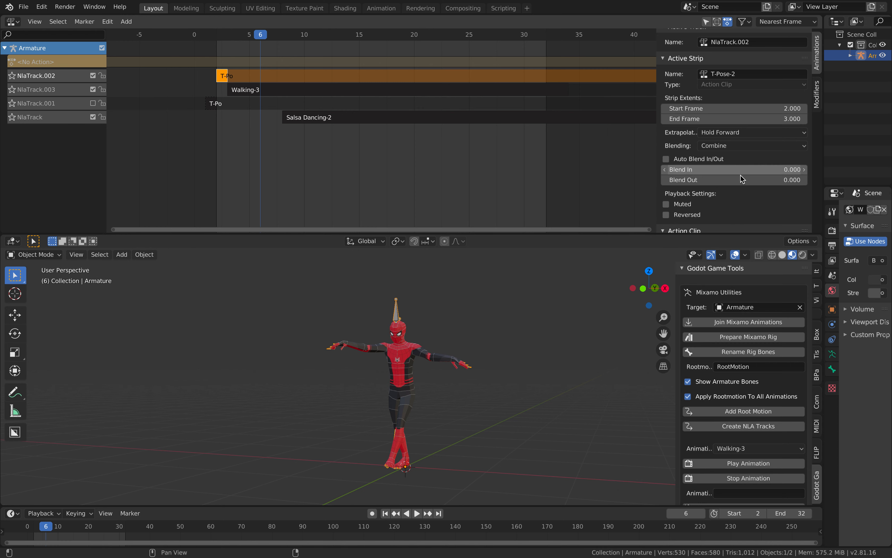
{"action": "scroll", "coordinate": [744, 181], "scroll_direction": "down", "scroll_amount": 8}
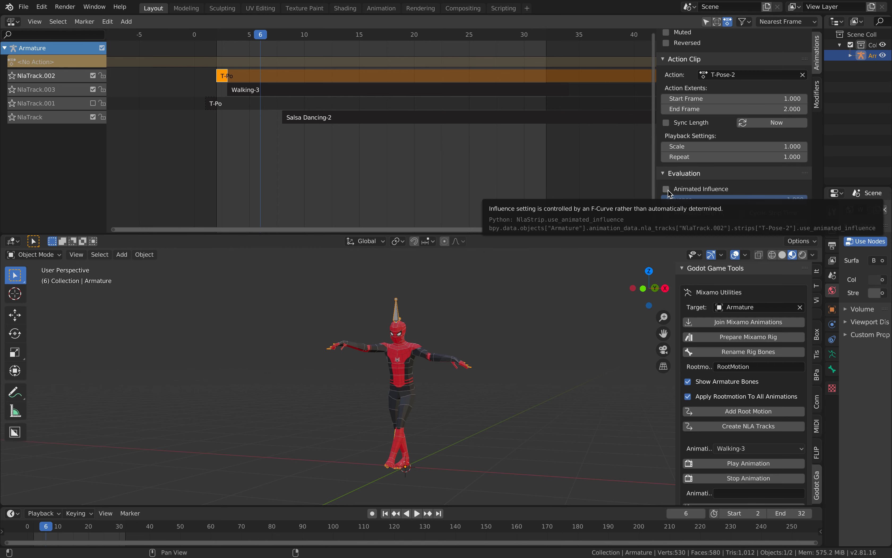
Save the scene to the Desktop as rhangga_spider_003.blend
{"action": "left_click", "coordinate": [24, 7]}
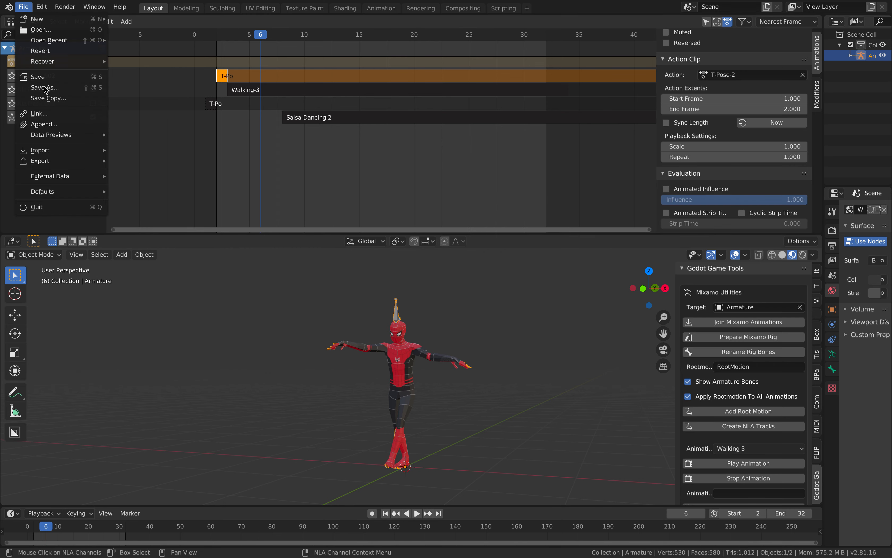
{"action": "left_click", "coordinate": [35, 90]}
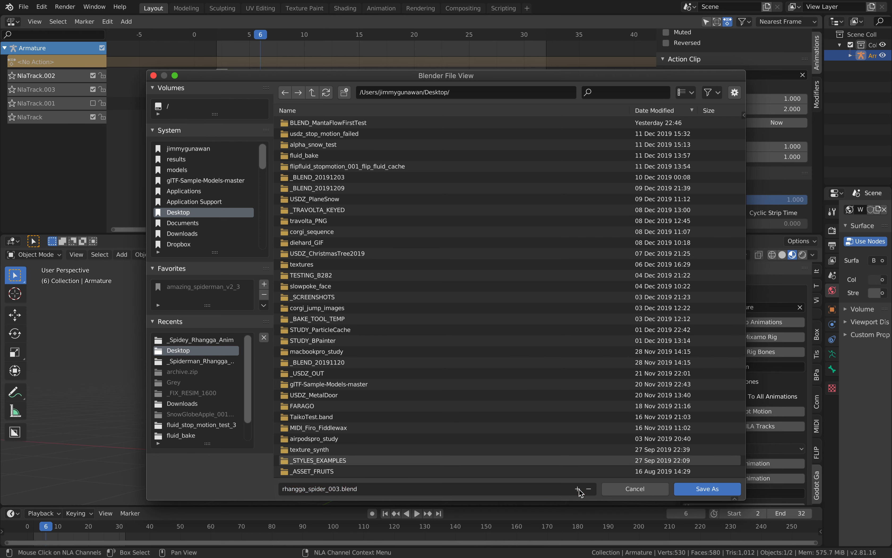
{"action": "left_click", "coordinate": [703, 493]}
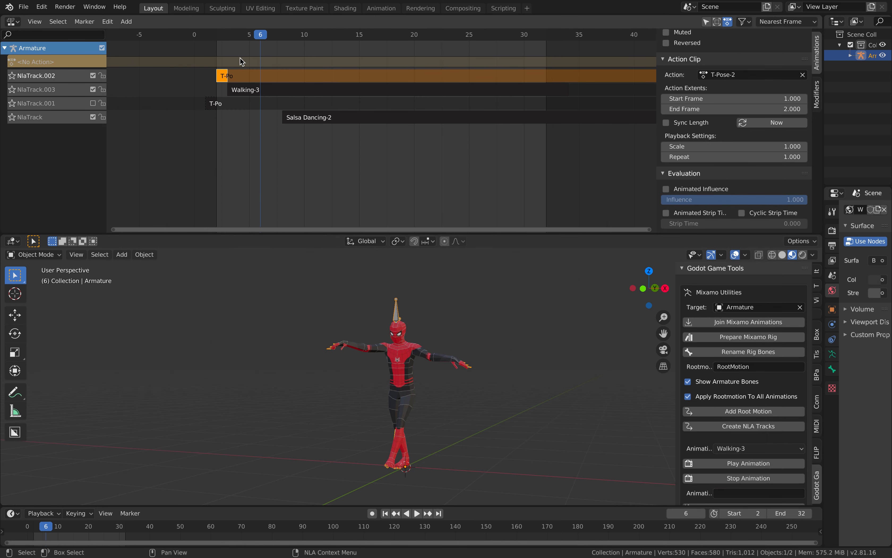
Preview the animation briefly and set the T-Pose-2 strip's Blend Out to 0.280
{"action": "key", "text": "space"}
{"action": "key", "text": "Escape"}
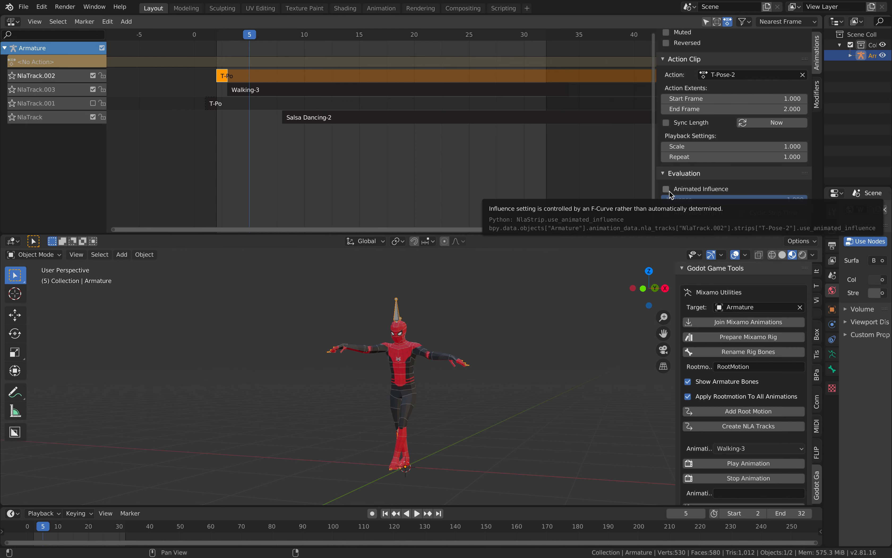
{"action": "scroll", "coordinate": [706, 177], "scroll_direction": "up", "scroll_amount": 5}
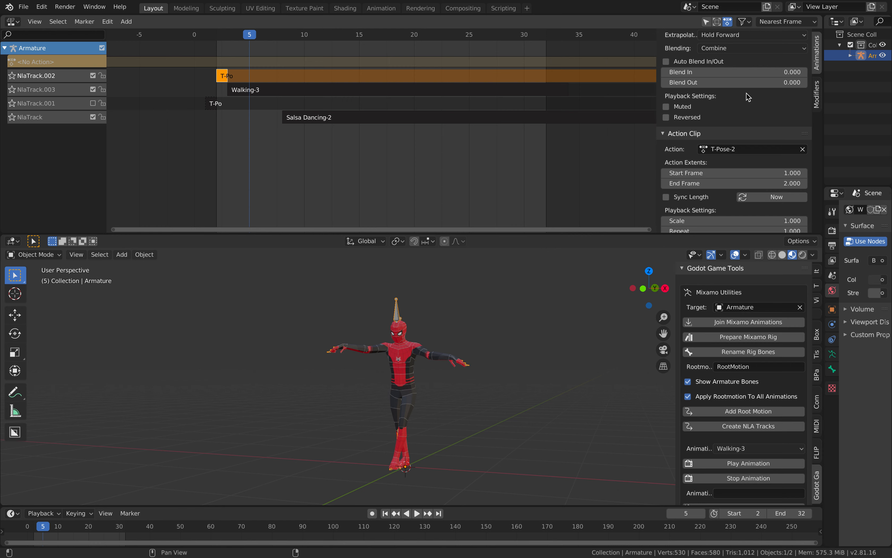
{"action": "mouse_move", "coordinate": [769, 82]}
{"action": "left_mouse_down"}
{"action": "mouse_move", "coordinate": [785, 82]}
{"action": "mouse_move", "coordinate": [756, 82]}
{"action": "mouse_move", "coordinate": [785, 82]}
{"action": "left_mouse_up"}
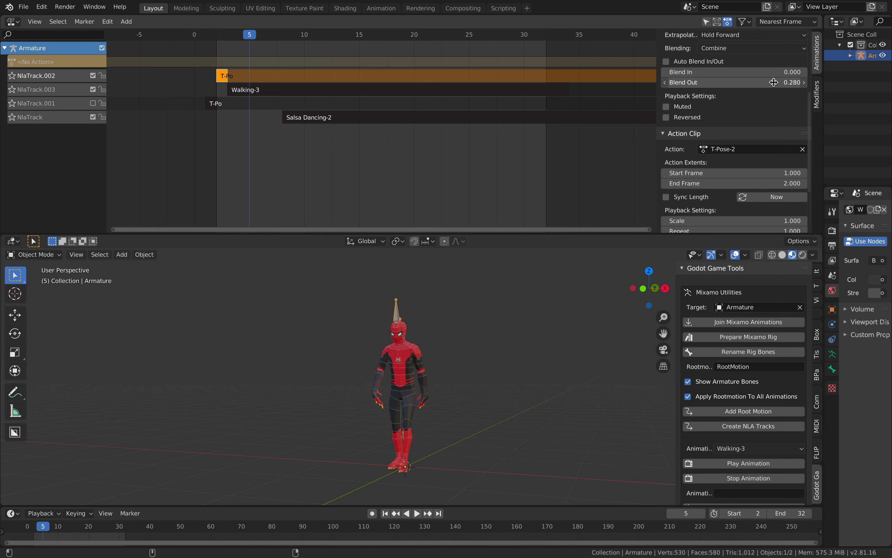
Scrub the NLA timeline from frame 2 to frame 13 to check the transition from T-pose to walking
{"action": "middle_click_drag", "start_coordinate": [271, 78], "coordinate": [303, 70], "text": "ctrl"}
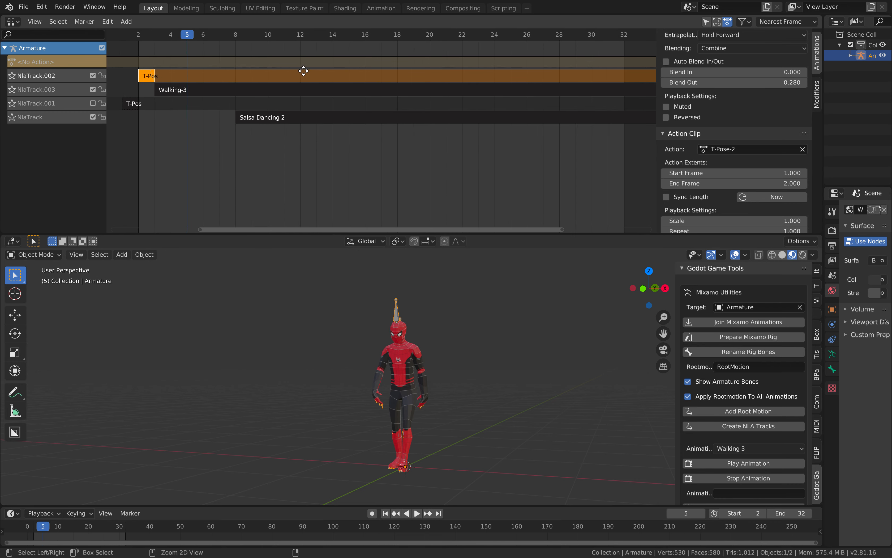
{"action": "left_click", "coordinate": [141, 37]}
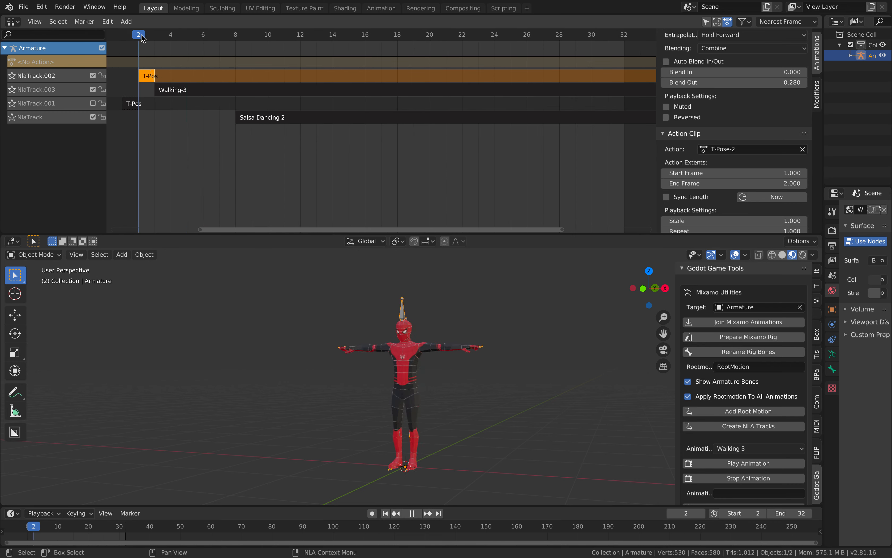
{"action": "left_click_drag", "start_coordinate": [150, 36], "coordinate": [323, 43]}
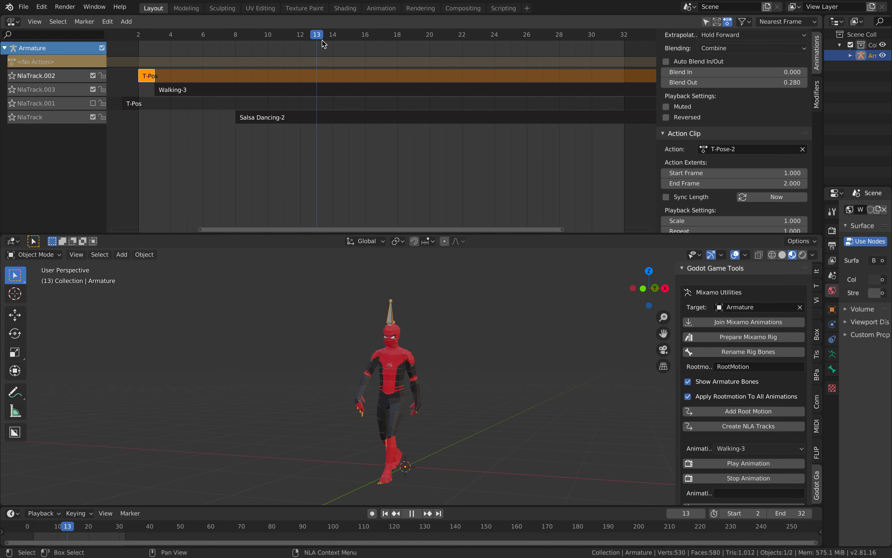
Set the T-Pose-2 strip's Blend Out to 0.720
{"action": "left_click_drag", "start_coordinate": [723, 83], "coordinate": [741, 83]}
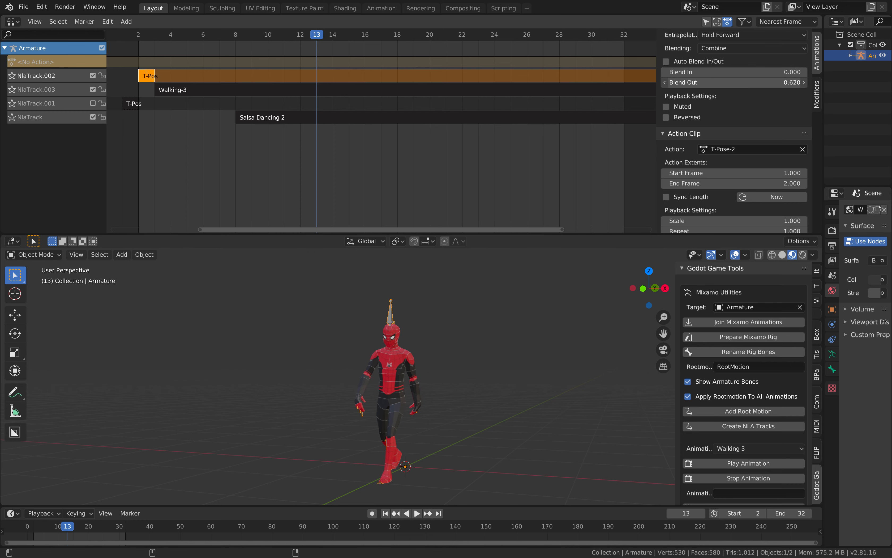
{"action": "middle_click_drag", "start_coordinate": [161, 76], "coordinate": [204, 53]}
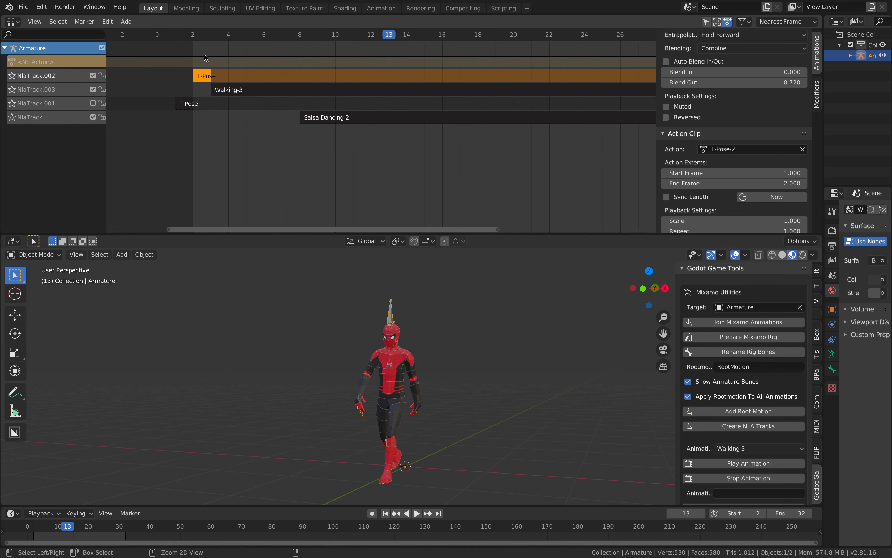
Preview the transition from T-pose to walking around frames 2 and 3
{"action": "left_click", "coordinate": [200, 40]}
{"action": "key", "text": "space"}
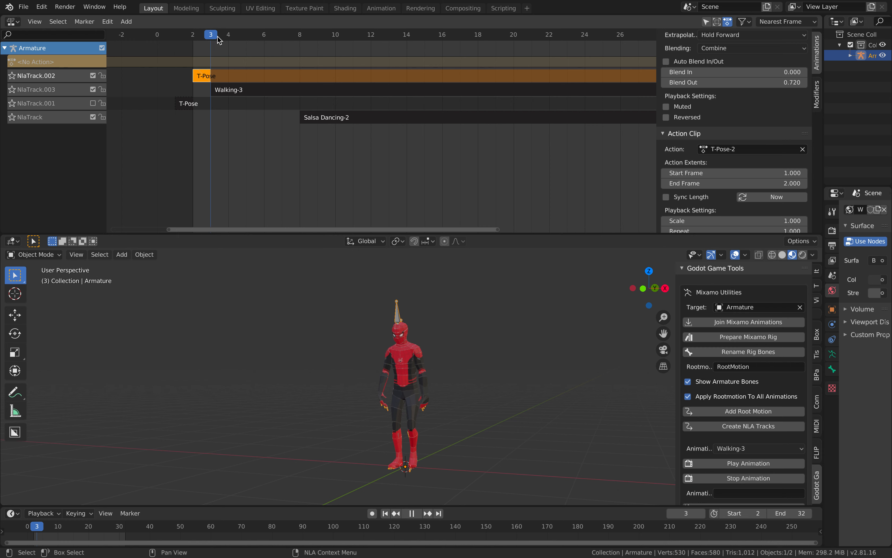
{"action": "left_click_drag", "start_coordinate": [219, 40], "coordinate": [233, 40]}
{"action": "key", "text": "Escape"}
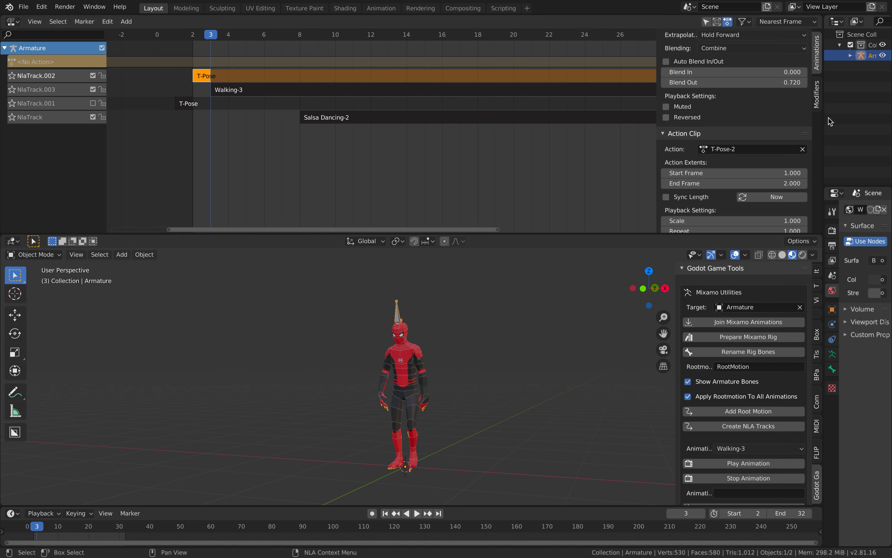
Set the T-Pose-2 strip's Blend Out to 0.300
{"action": "left_click", "coordinate": [764, 83]}
{"action": "key", "text": "BackSpace"}
{"action": "key", "text": "BackSpace"}
{"action": "type", "text": "3"}
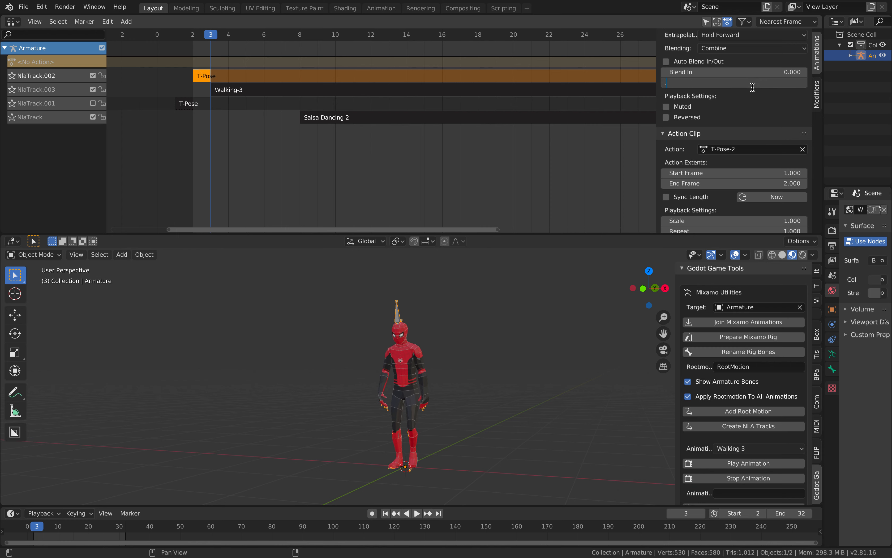
{"action": "key", "text": "Return"}
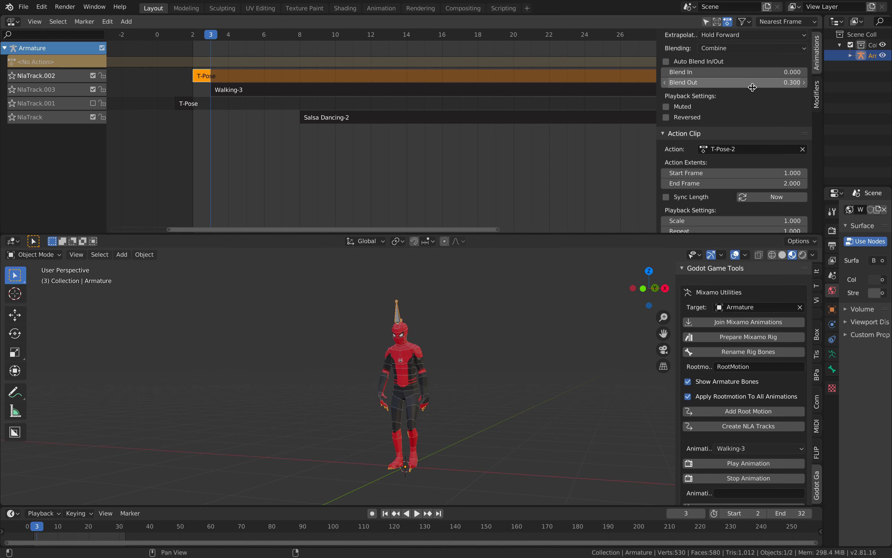
Enable Auto Blend In/Out on the T-Pose-2 strip and check the pose at frame 3
{"action": "left_click", "coordinate": [666, 60]}
{"action": "left_click", "coordinate": [225, 36]}
{"action": "key", "text": "Left"}
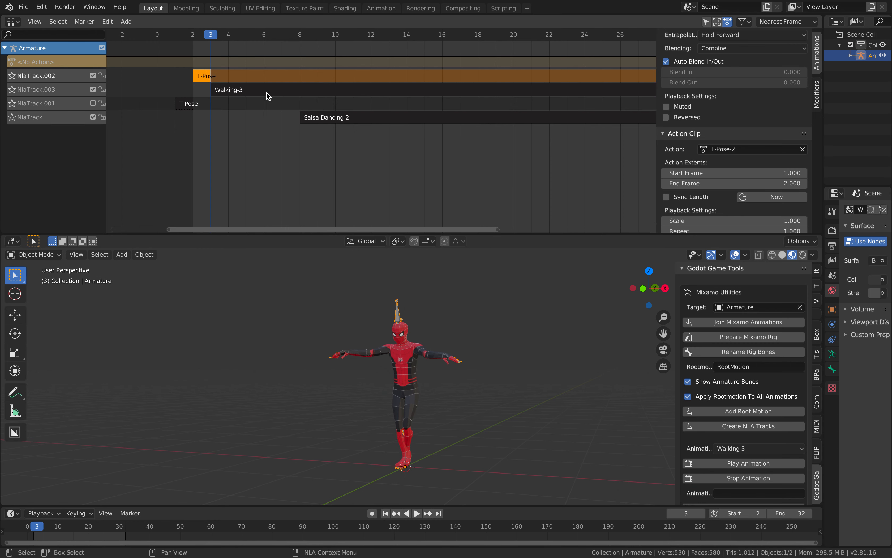
Set the Walking-3 strip's blending mode to Combine
{"action": "left_click", "coordinate": [268, 91]}
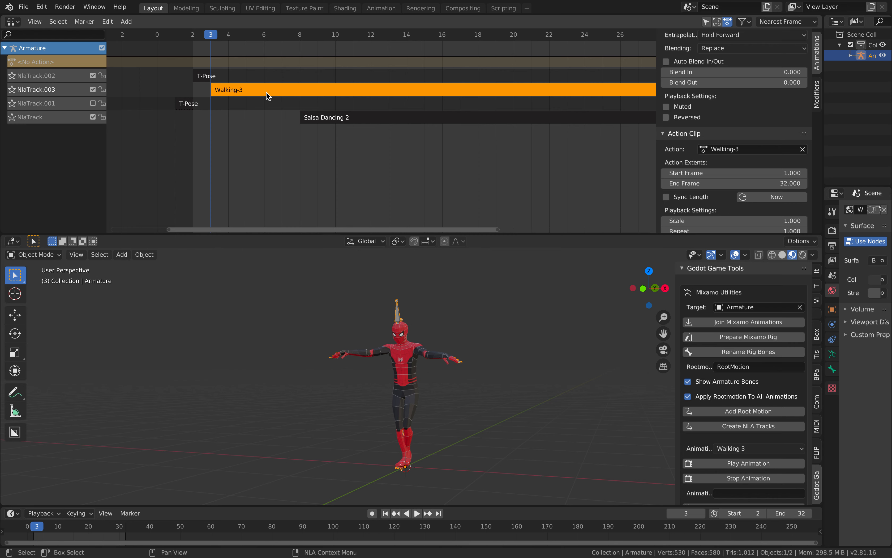
{"action": "left_click", "coordinate": [721, 49]}
{"action": "left_click", "coordinate": [719, 72]}
Enable Auto Blend In/Out on the Salsa Dancing-2 and Walking-3 strips
{"action": "left_click", "coordinate": [347, 119]}
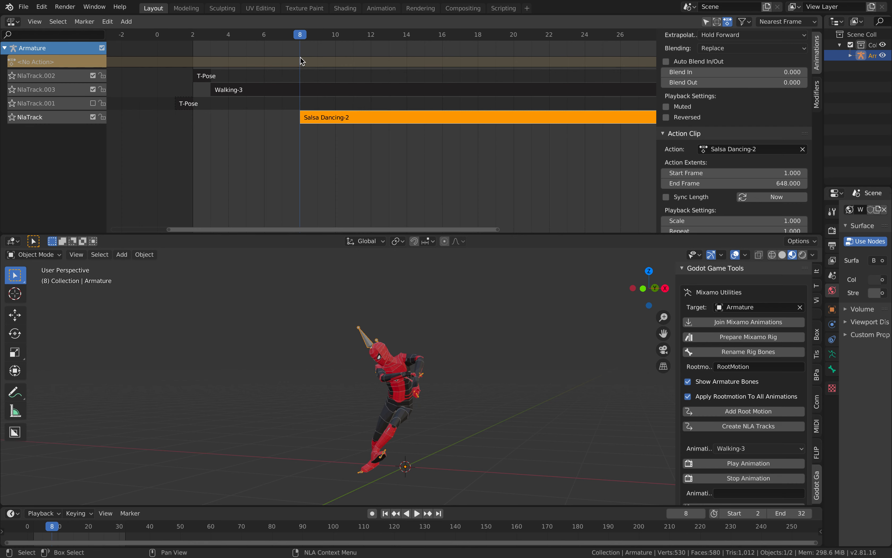
{"action": "left_click", "coordinate": [688, 63]}
{"action": "left_click", "coordinate": [263, 88]}
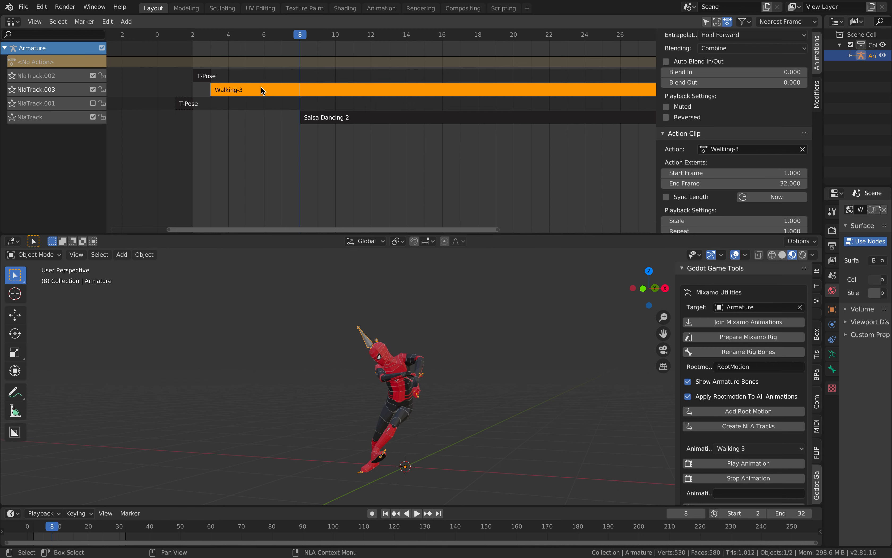
{"action": "left_click", "coordinate": [702, 63]}
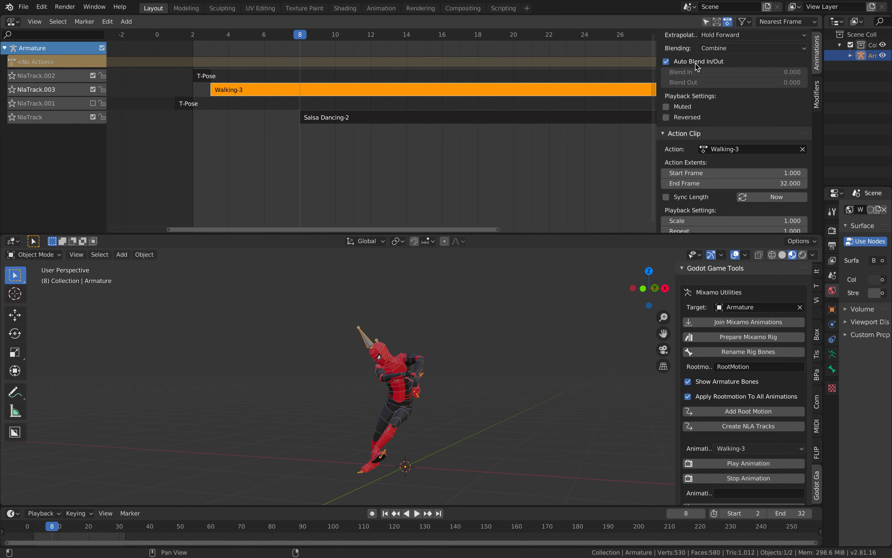
Delete the unused T-Pose strip from NlaTrack.001
{"action": "left_click", "coordinate": [212, 104]}
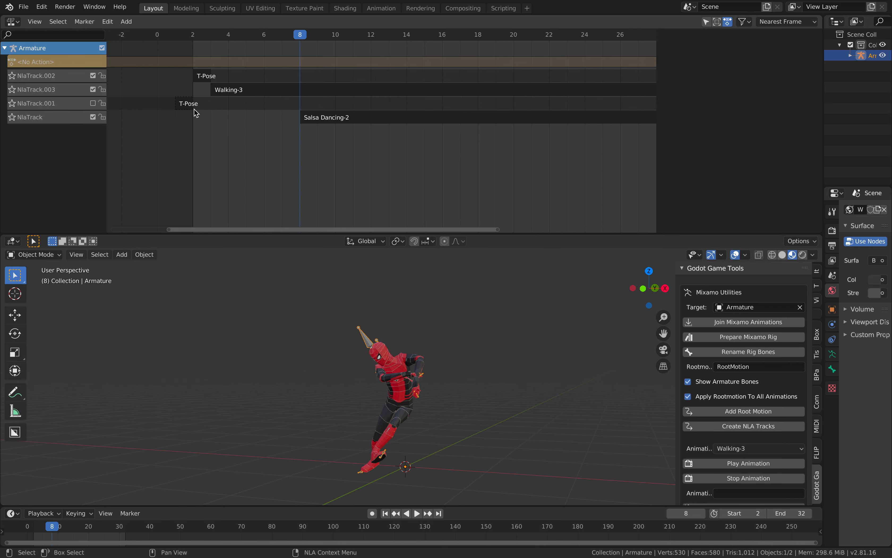
{"action": "left_click", "coordinate": [189, 106]}
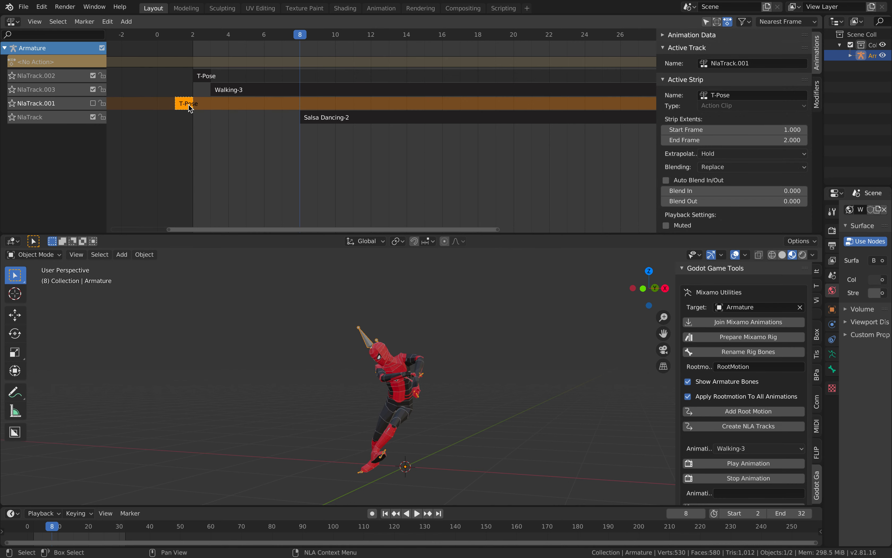
{"action": "right_click", "coordinate": [185, 105]}
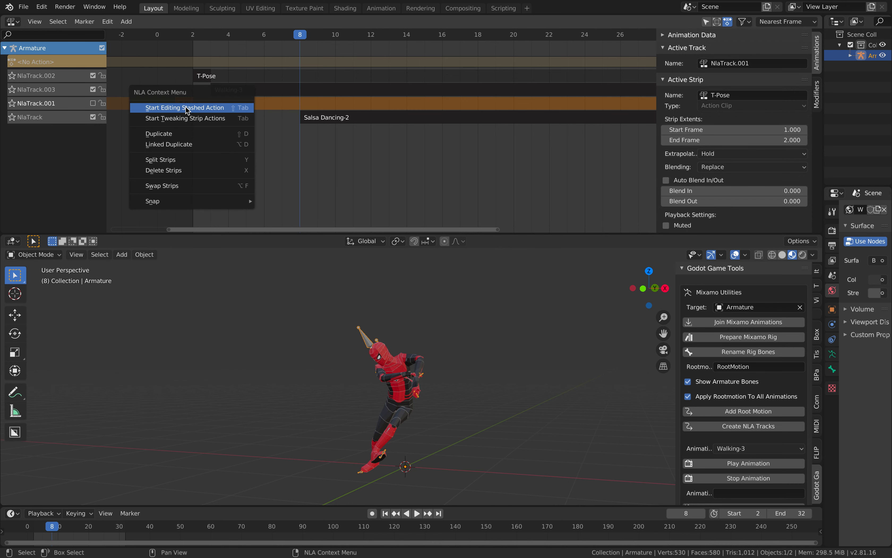
{"action": "left_click", "coordinate": [180, 170]}
Move the NlaTrack track with the Salsa Dancing-2 strip up one place in the track order
{"action": "left_click", "coordinate": [64, 118]}
{"action": "right_click", "coordinate": [48, 114]}
{"action": "mouse_move", "coordinate": [48, 113]}
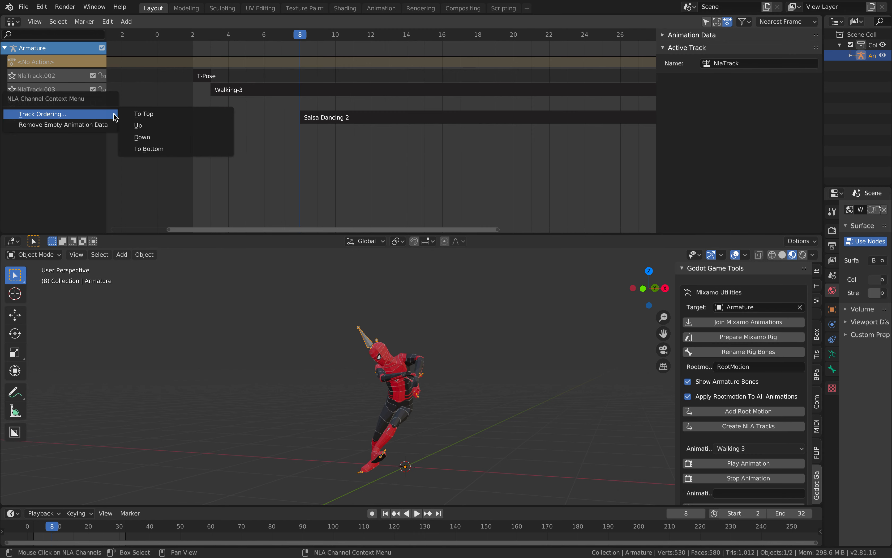
{"action": "left_click", "coordinate": [139, 124]}
Play the animation from frame 2 to check the T-pose and walking transition, stopping at frame 7
{"action": "left_click", "coordinate": [199, 37]}
{"action": "key", "text": "space"}
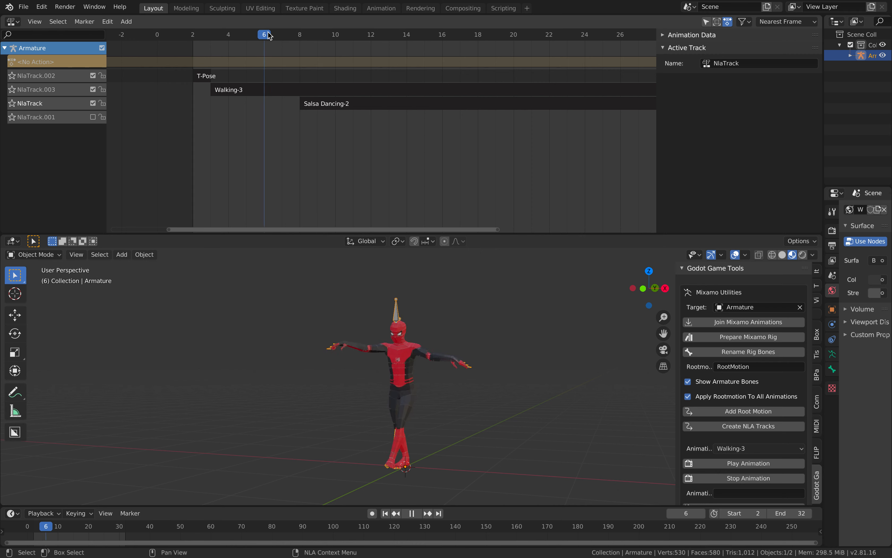
{"action": "key", "text": "space"}
{"action": "left_click", "coordinate": [283, 40]}
Move the Salsa Dancing-2 strip to start at frame 18, overlapping the end of the Walking-3 strip
{"action": "left_click", "coordinate": [299, 93]}
{"action": "middle_click_drag", "start_coordinate": [480, 135], "coordinate": [453, 134], "text": "ctrl"}
{"action": "middle_click_drag", "start_coordinate": [375, 137], "coordinate": [405, 97]}
{"action": "left_click", "coordinate": [405, 99]}
{"action": "key", "text": "g"}
{"action": "left_click", "coordinate": [469, 98]}
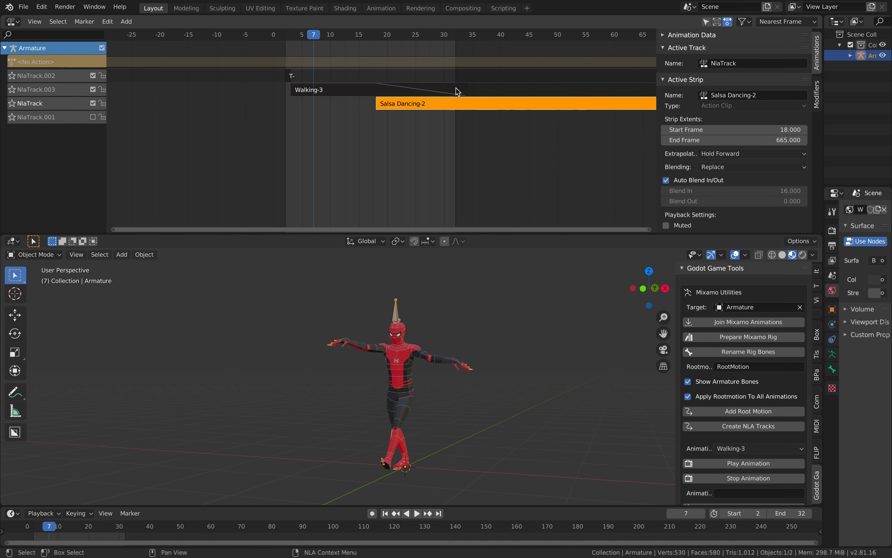
{"action": "left_click", "coordinate": [424, 45]}
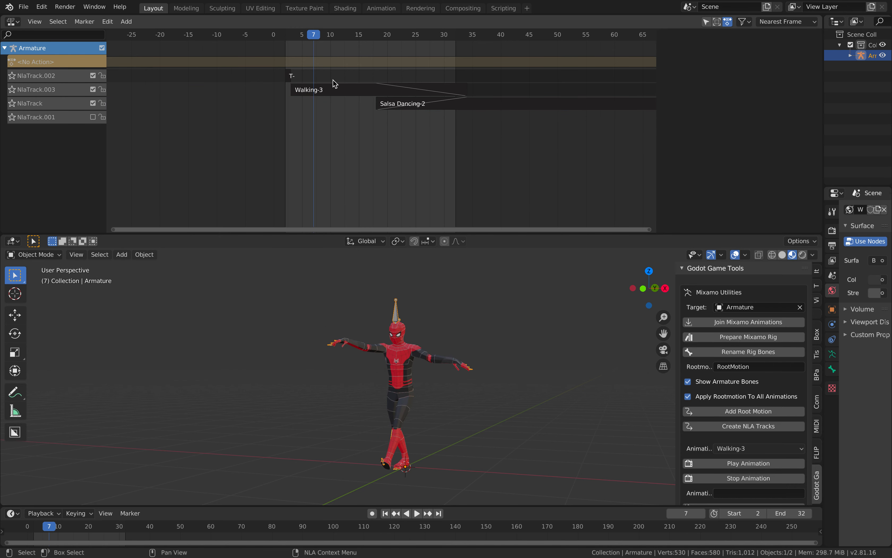
Try to move the Walking-3 strip earlier on its track to overlap the T-Pose-2 strip
{"action": "middle_click_drag", "start_coordinate": [301, 80], "coordinate": [422, 112], "text": "ctrl"}
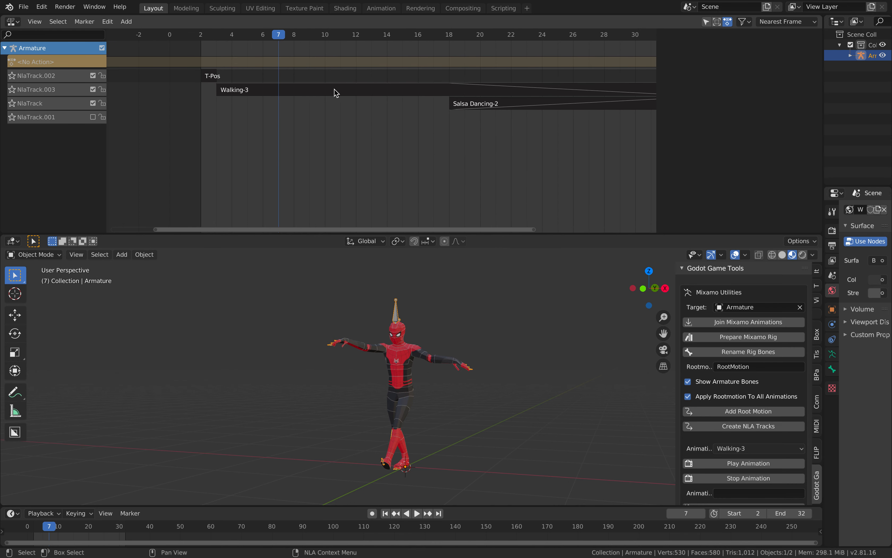
{"action": "left_click", "coordinate": [334, 89]}
{"action": "key", "text": "g"}
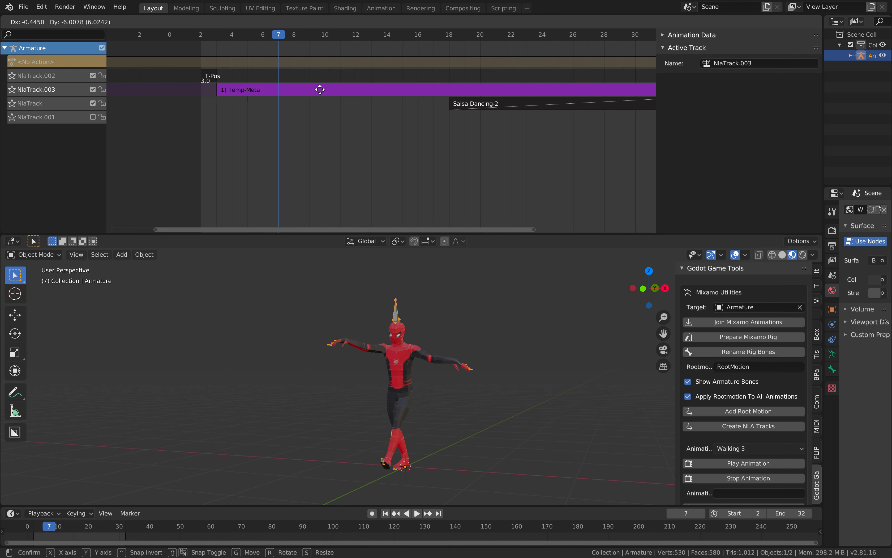
{"action": "left_click", "coordinate": [319, 88]}
{"action": "scroll", "coordinate": [255, 78], "scroll_direction": "up", "scroll_amount": 2}
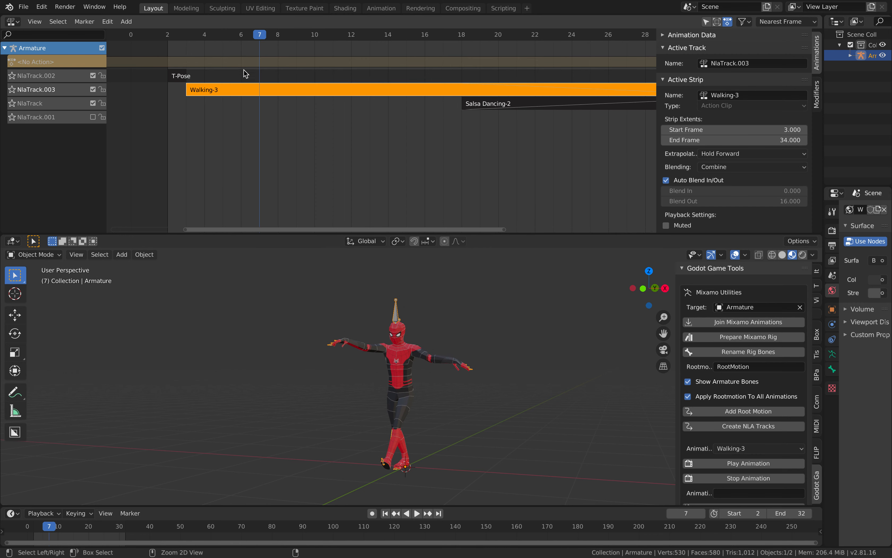
Set the T-Pose-2 strip's Repeat to 5 so that it overlaps the start of the Walking-3 strip
{"action": "middle_click_drag", "start_coordinate": [243, 73], "coordinate": [336, 88]}
{"action": "left_click", "coordinate": [274, 78]}
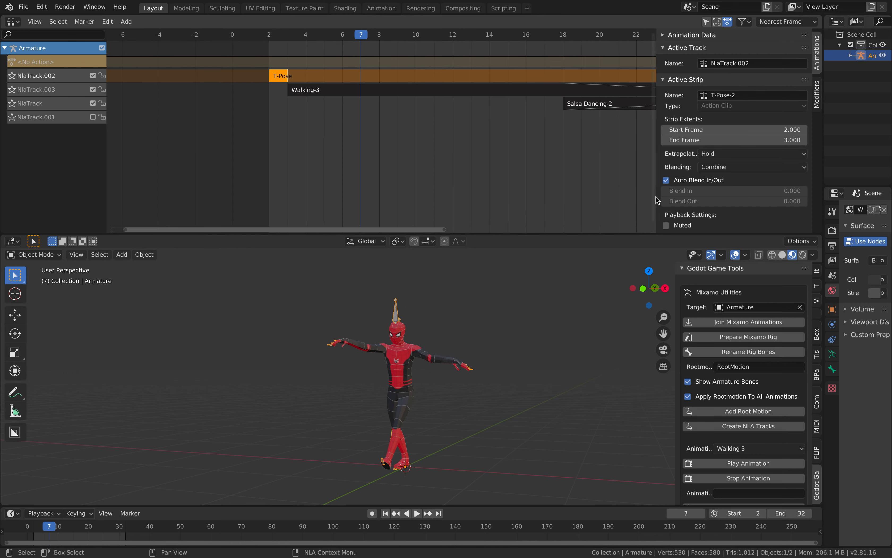
{"action": "scroll", "coordinate": [793, 140], "scroll_direction": "down", "scroll_amount": 3}
{"action": "left_click_drag", "start_coordinate": [810, 120], "coordinate": [813, 198]}
{"action": "left_click", "coordinate": [774, 155]}
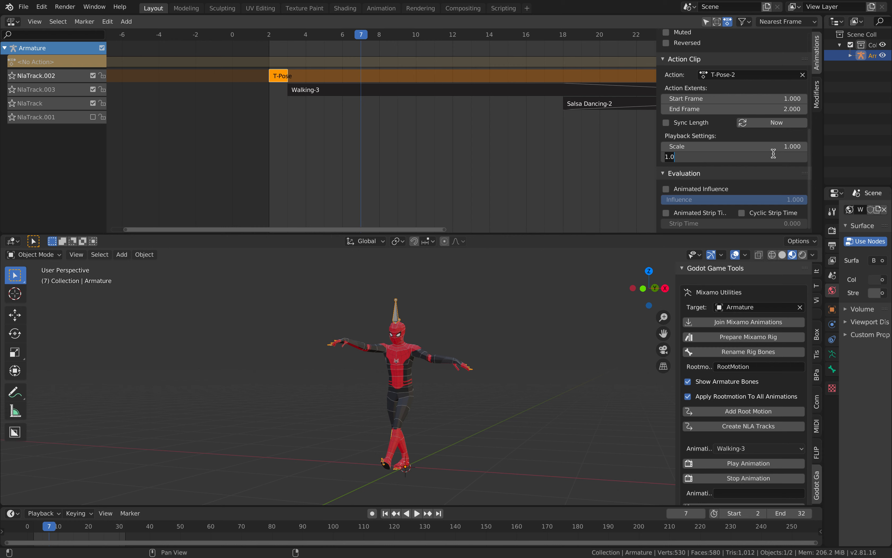
{"action": "type", "text": "5"}
{"action": "key", "text": "Return"}
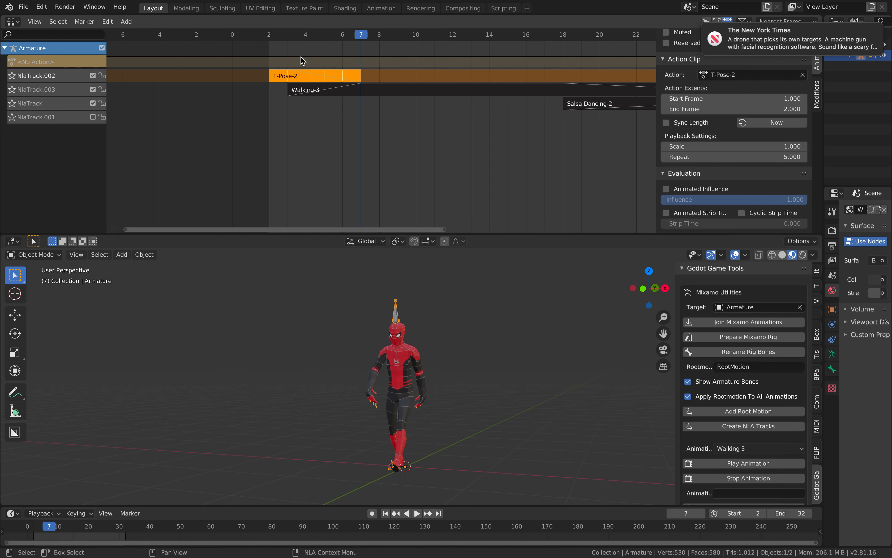
{"action": "left_click", "coordinate": [311, 61]}
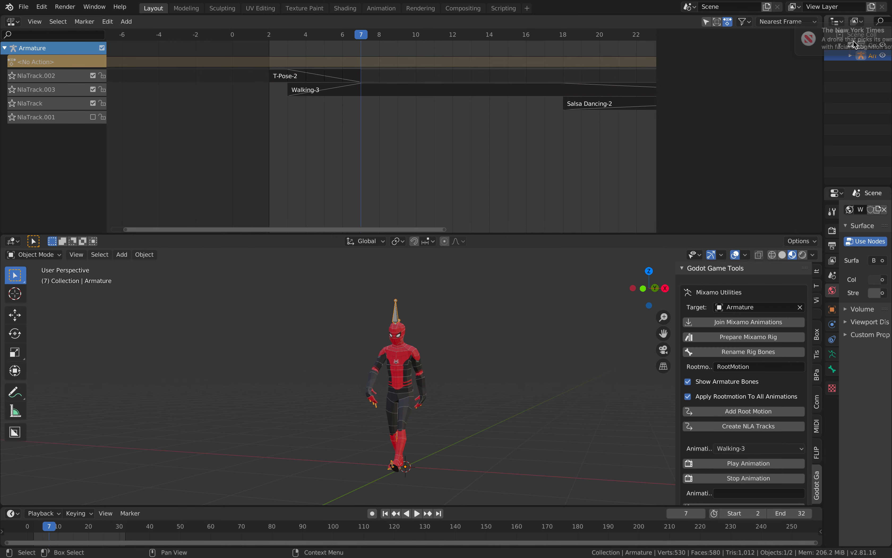
Move the Walking-3 strip to start at frame 5 and preview the transition out of the T-pose
{"action": "left_click", "coordinate": [269, 37]}
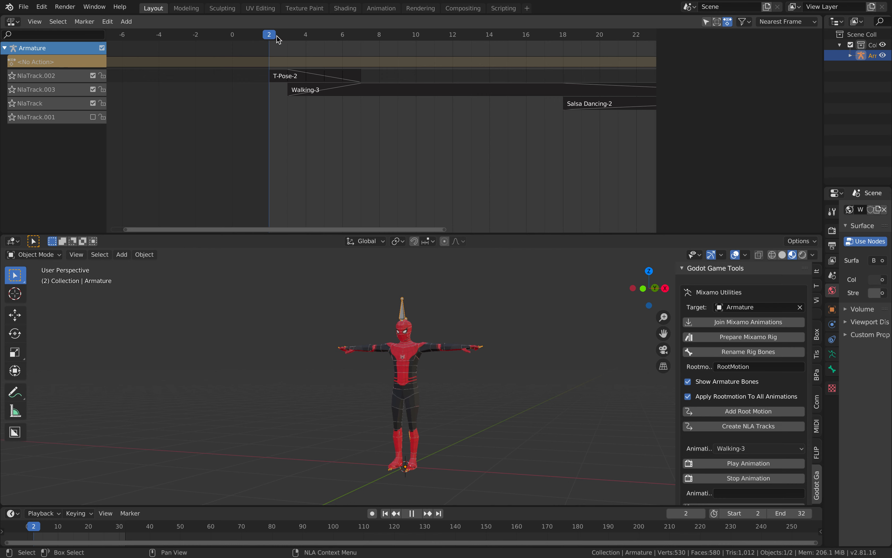
{"action": "key", "text": "space"}
{"action": "left_click", "coordinate": [344, 93]}
{"action": "left_click_drag", "start_coordinate": [371, 102], "coordinate": [399, 107]}
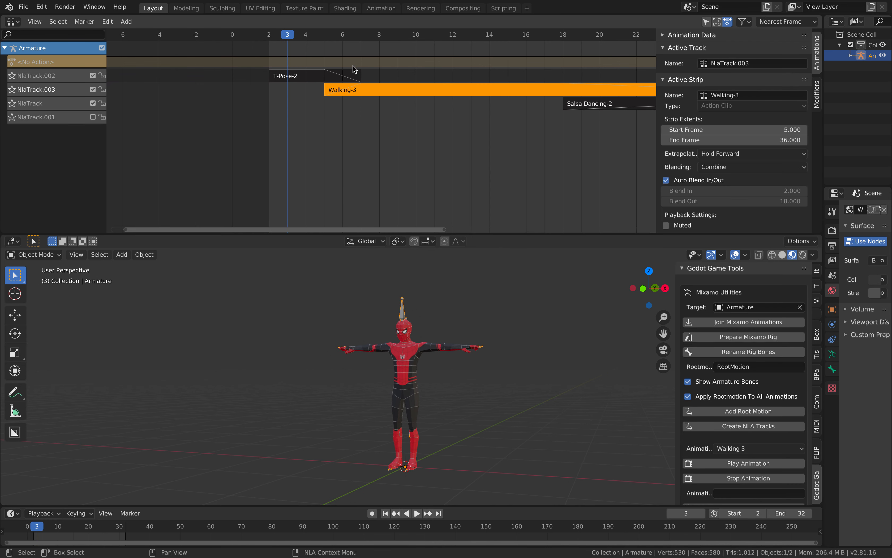
{"action": "left_click", "coordinate": [336, 54]}
{"action": "key", "text": "space"}
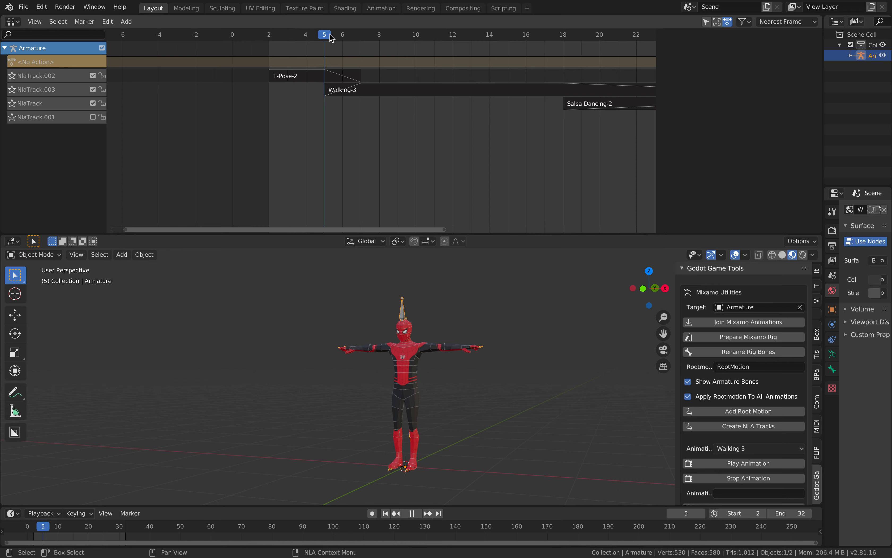